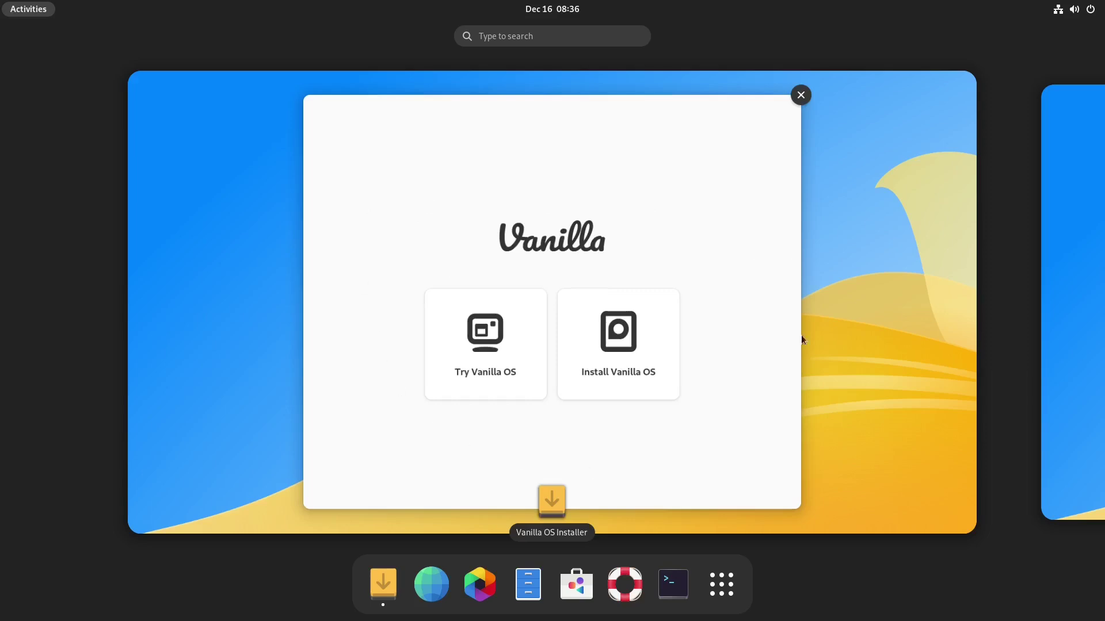
Step: Start the Vanilla OS installation and pick the English (US) keyboard variant
{"action": "left_click", "coordinate": [595, 330]}
{"action": "left_click", "coordinate": [357, 329]}
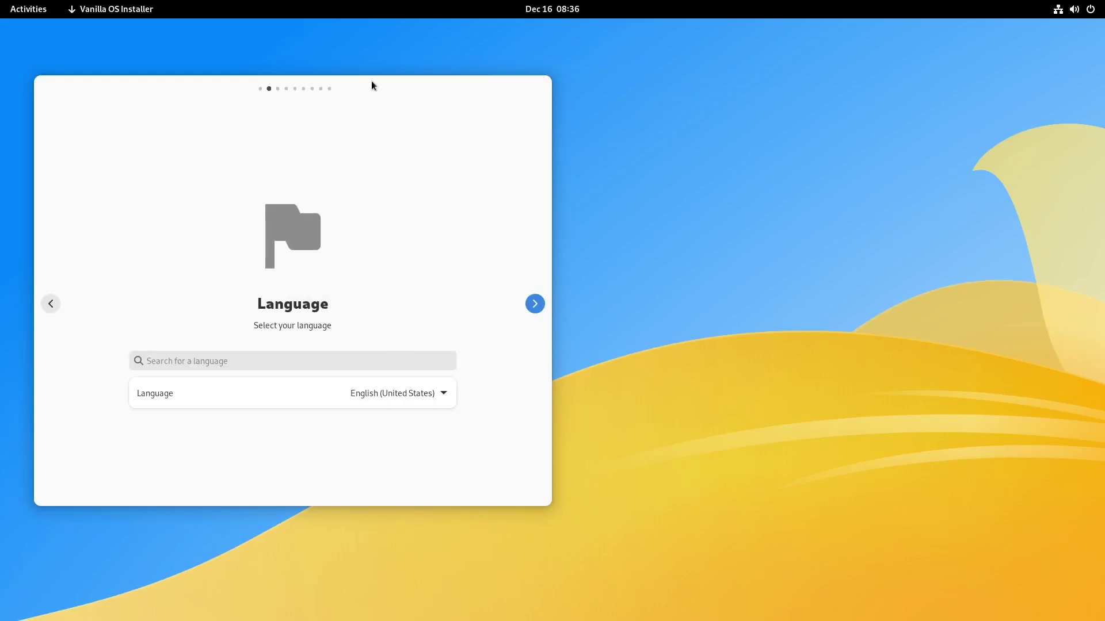
{"action": "left_click_drag", "start_coordinate": [372, 82], "coordinate": [612, 113]}
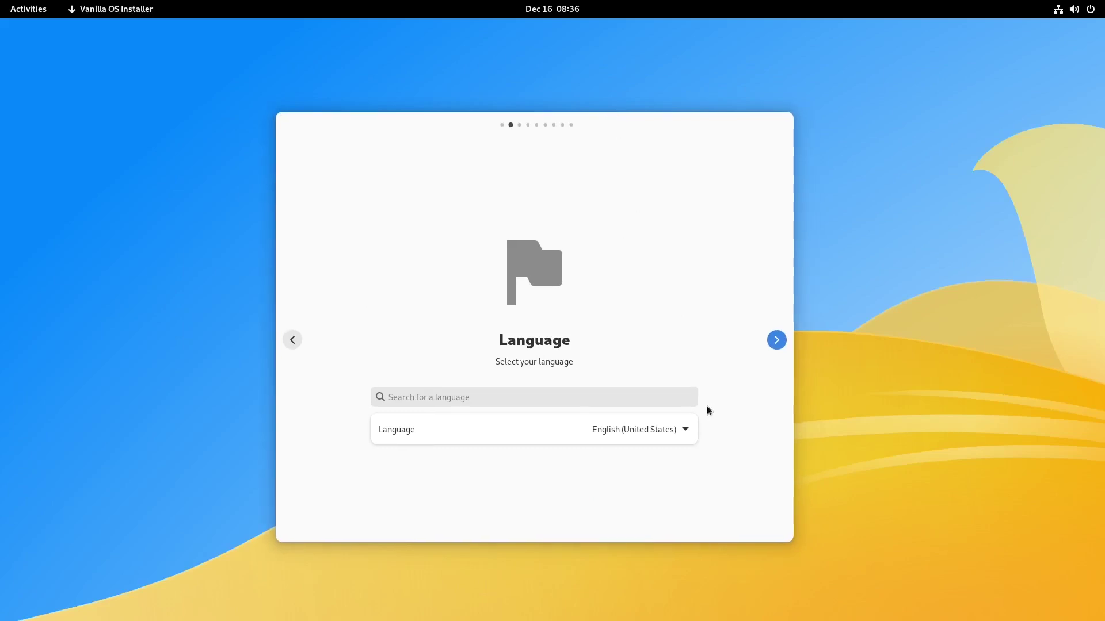
{"action": "left_click", "coordinate": [777, 341]}
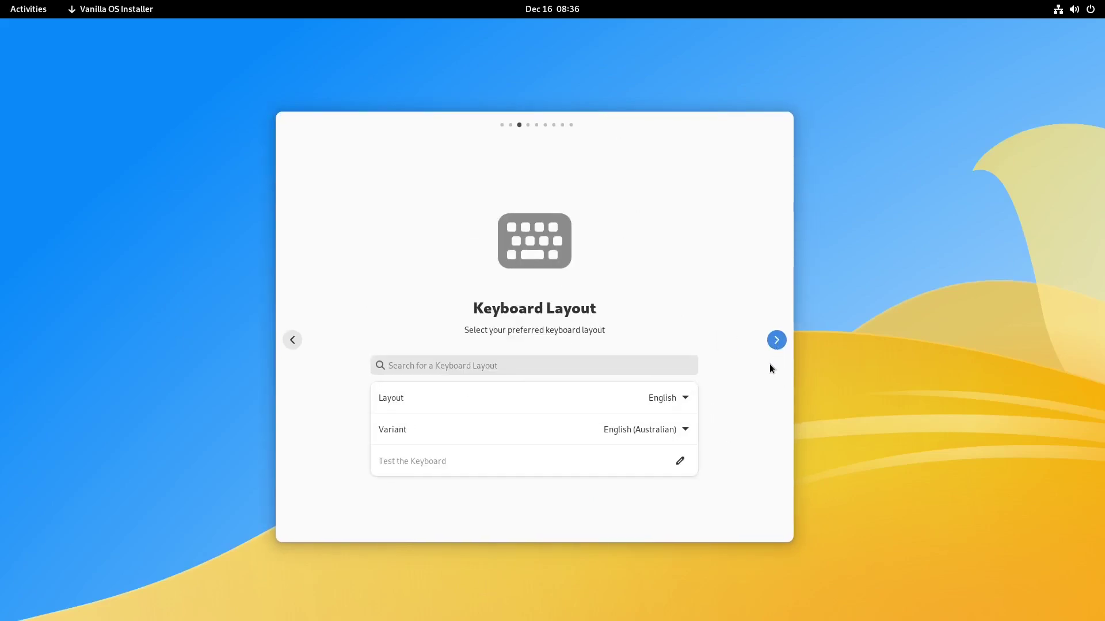
{"action": "left_click", "coordinate": [657, 430]}
{"action": "scroll", "coordinate": [662, 313], "scroll_direction": "down", "scroll_amount": 3}
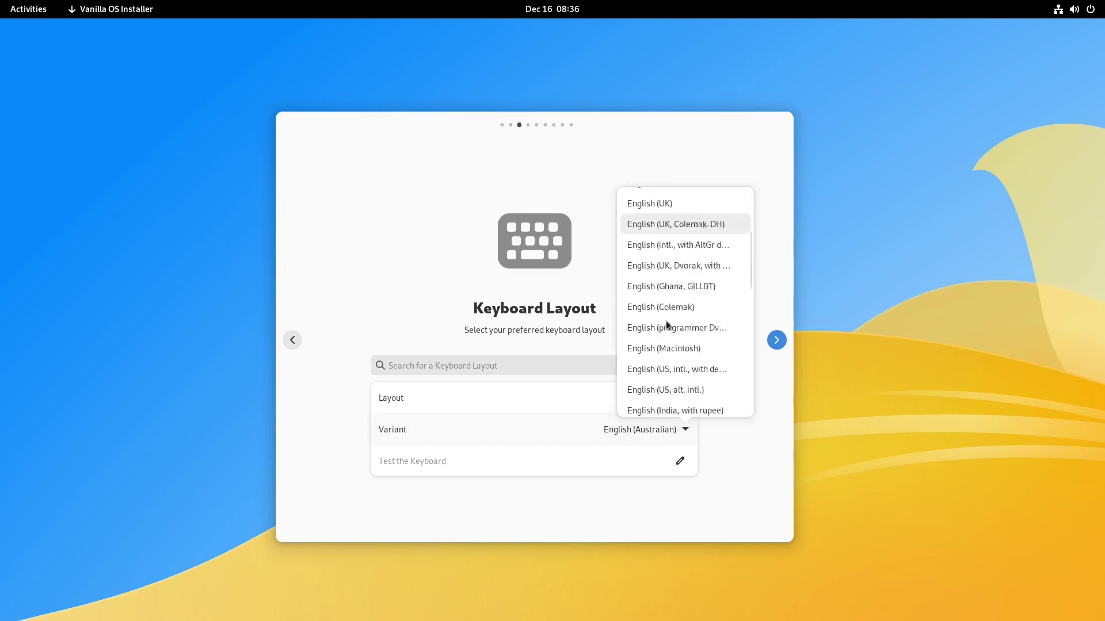
{"action": "scroll", "coordinate": [662, 325], "scroll_direction": "down", "scroll_amount": 5}
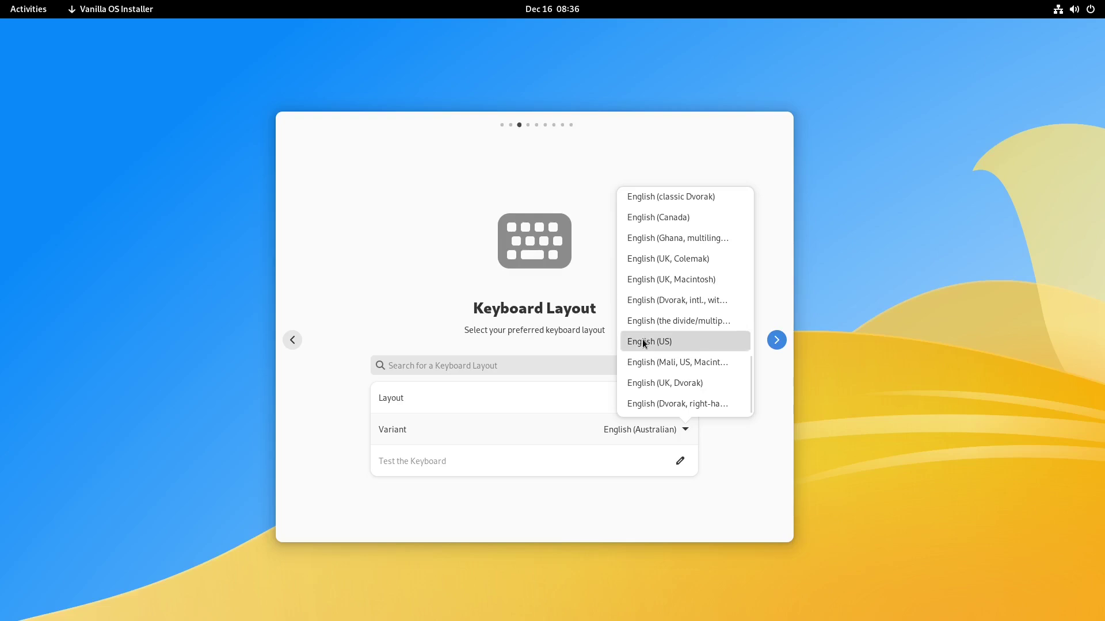
{"action": "left_click", "coordinate": [642, 340]}
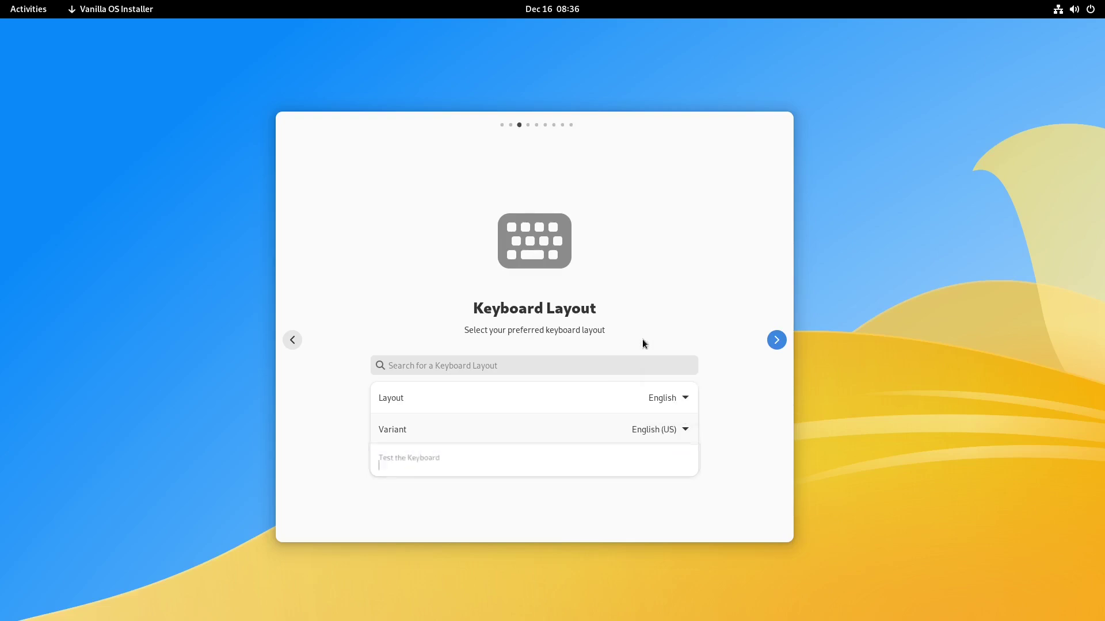
{"action": "left_click", "coordinate": [776, 340]}
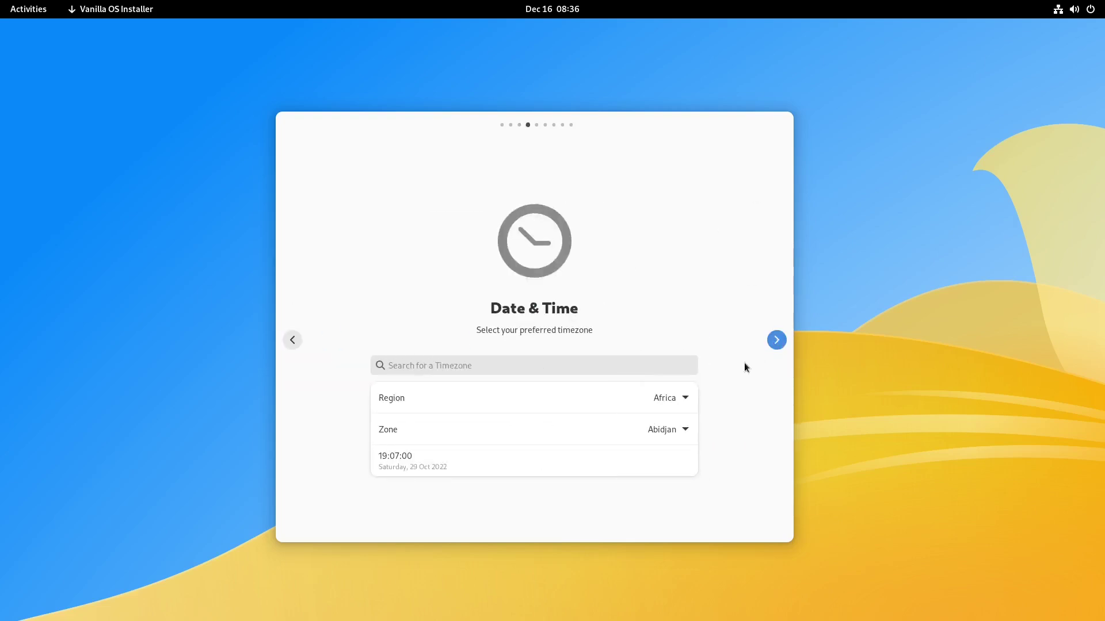
Step: Set the timezone to America / Los Angeles and continue to disk selection
{"action": "left_click", "coordinate": [680, 406]}
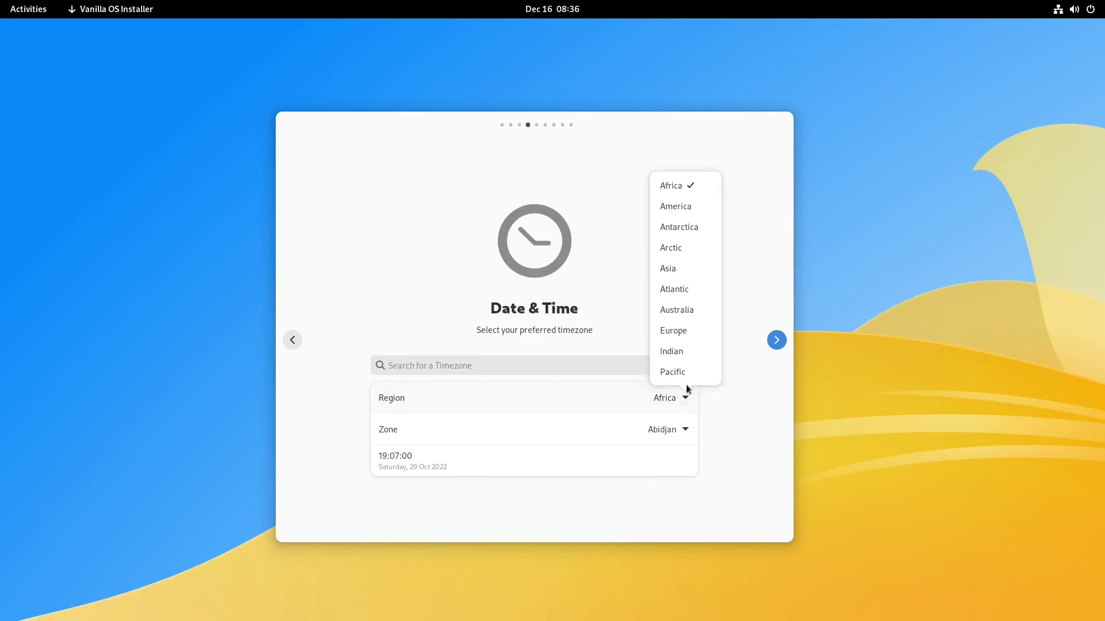
{"action": "left_click", "coordinate": [682, 207]}
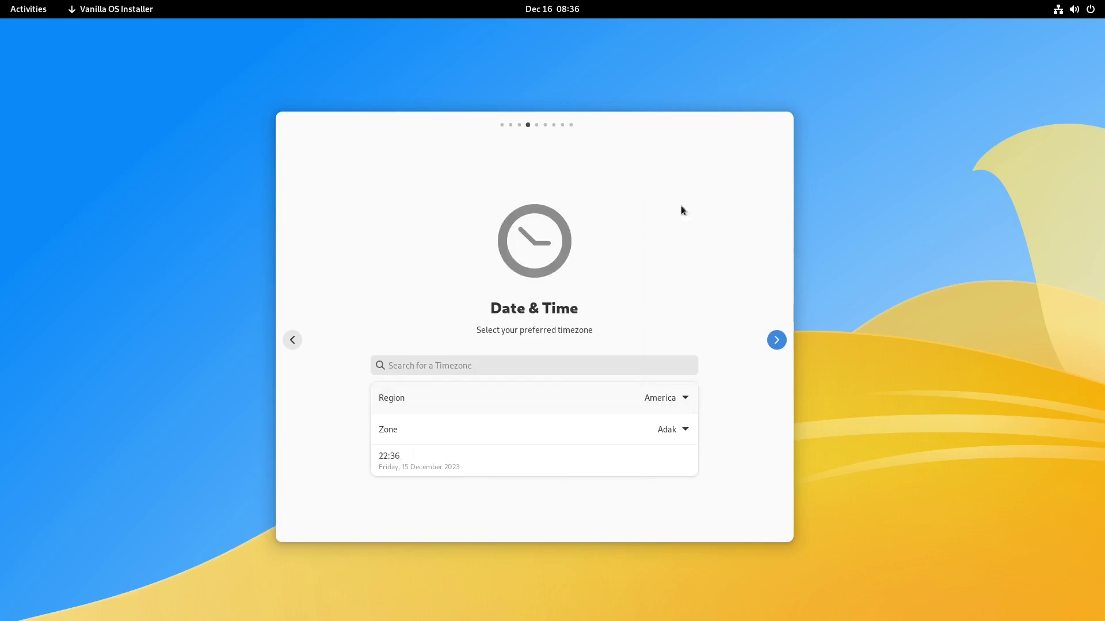
{"action": "left_click", "coordinate": [669, 430]}
{"action": "scroll", "coordinate": [673, 337], "scroll_direction": "down", "scroll_amount": 3}
{"action": "scroll", "coordinate": [679, 342], "scroll_direction": "down", "scroll_amount": 9}
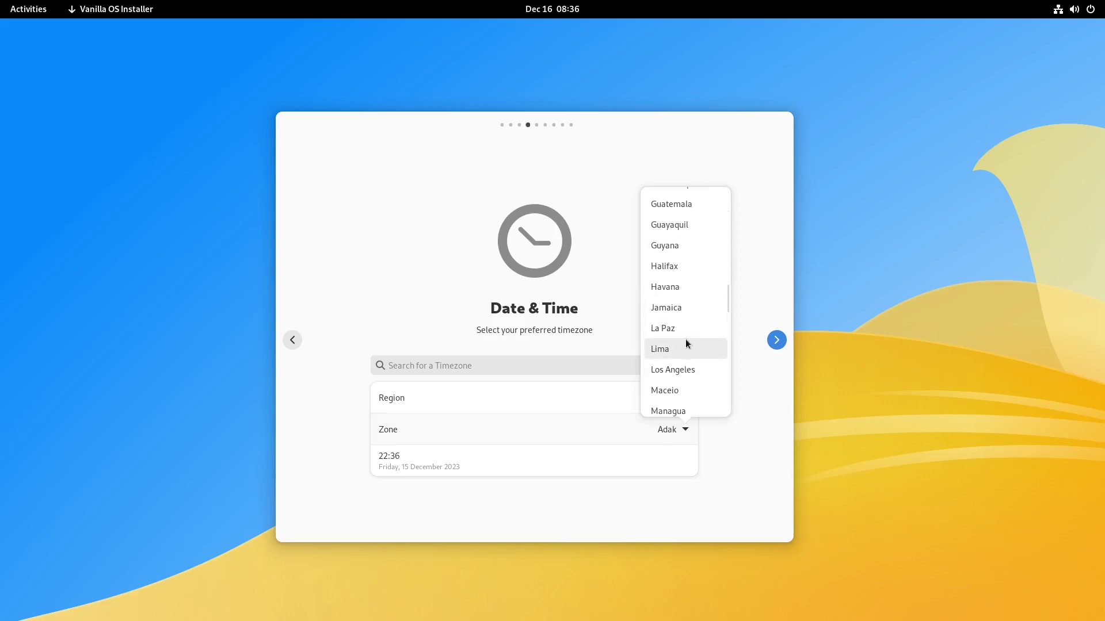
{"action": "left_click", "coordinate": [661, 370]}
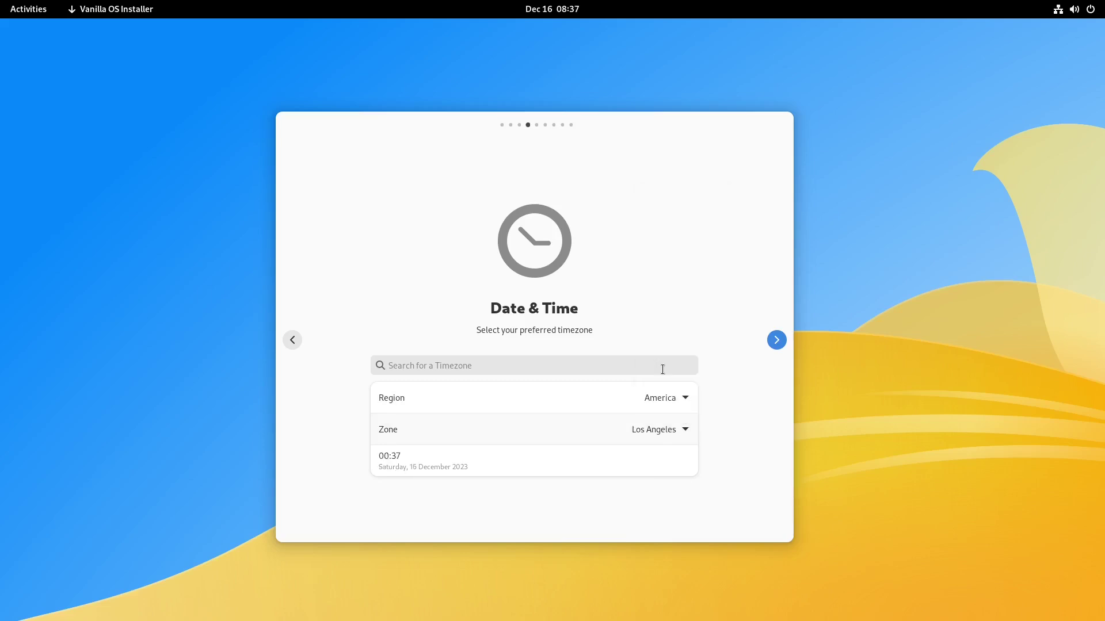
{"action": "left_click", "coordinate": [777, 340]}
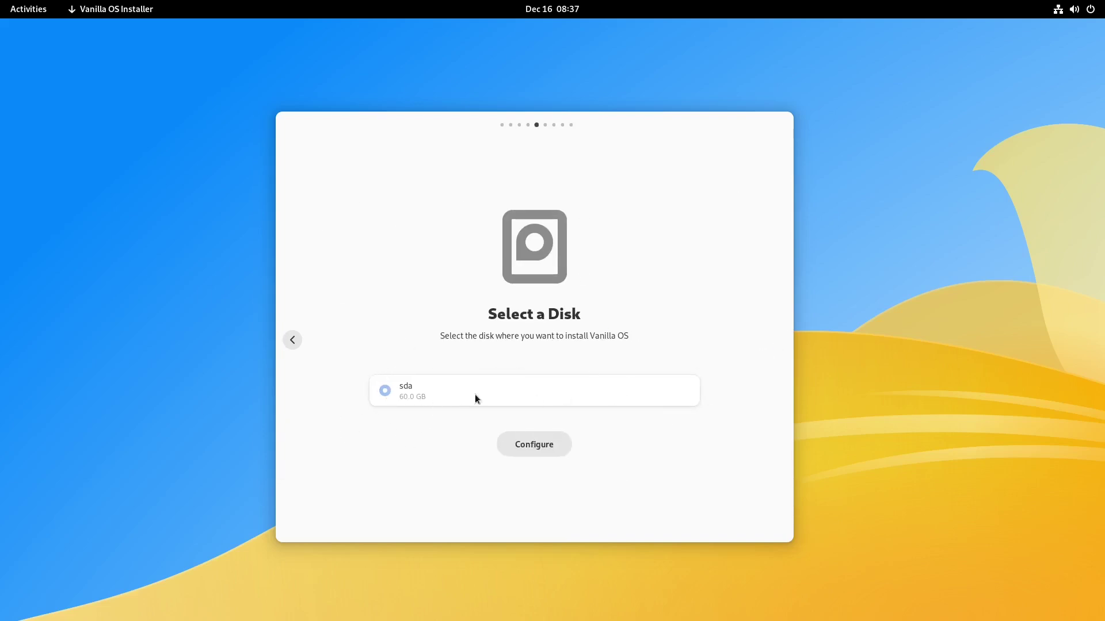
Step: Allocate the entire 60 GB sda disk and bring up the Confirm Changes review
{"action": "left_click", "coordinate": [547, 443]}
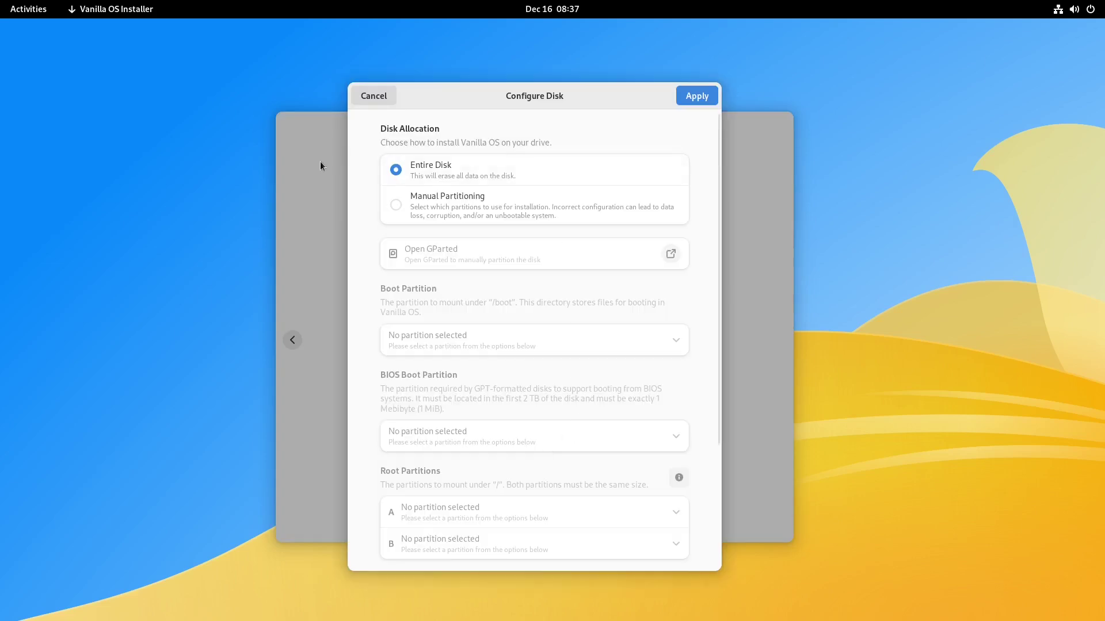
{"action": "left_click", "coordinate": [691, 95]}
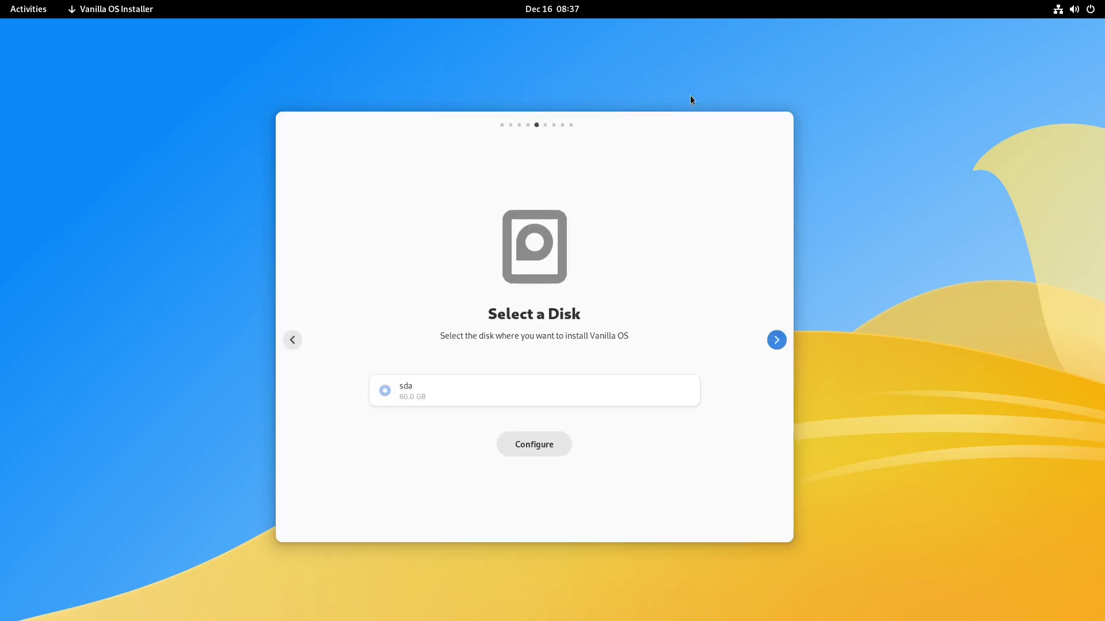
{"action": "left_click", "coordinate": [777, 341]}
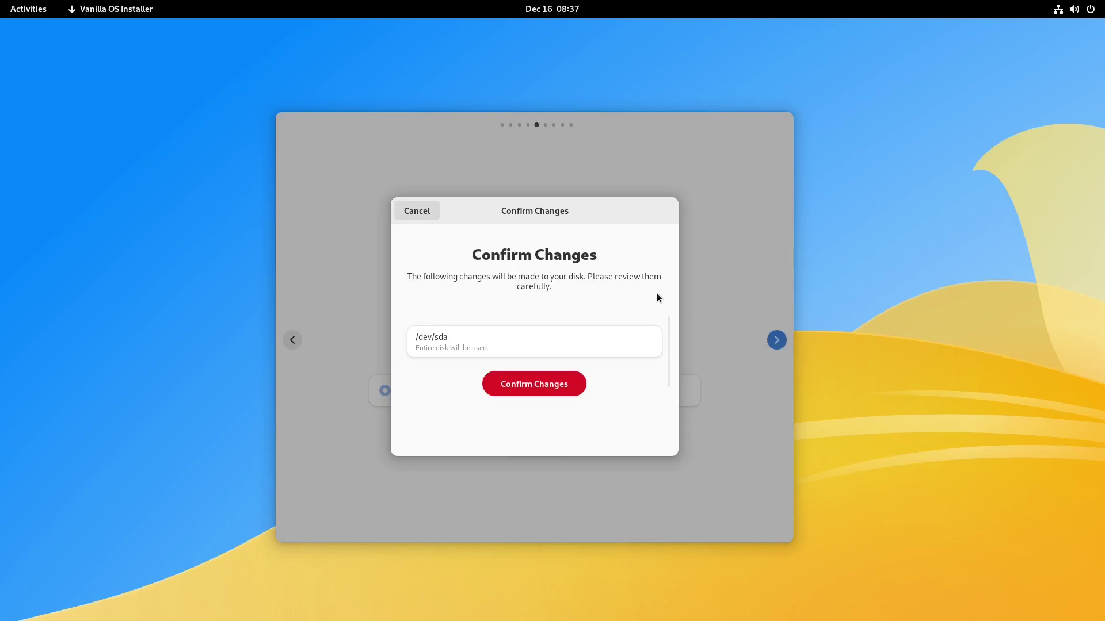
Step: Approve the disk changes and create the user account with its full name and username
{"action": "left_click", "coordinate": [549, 384]}
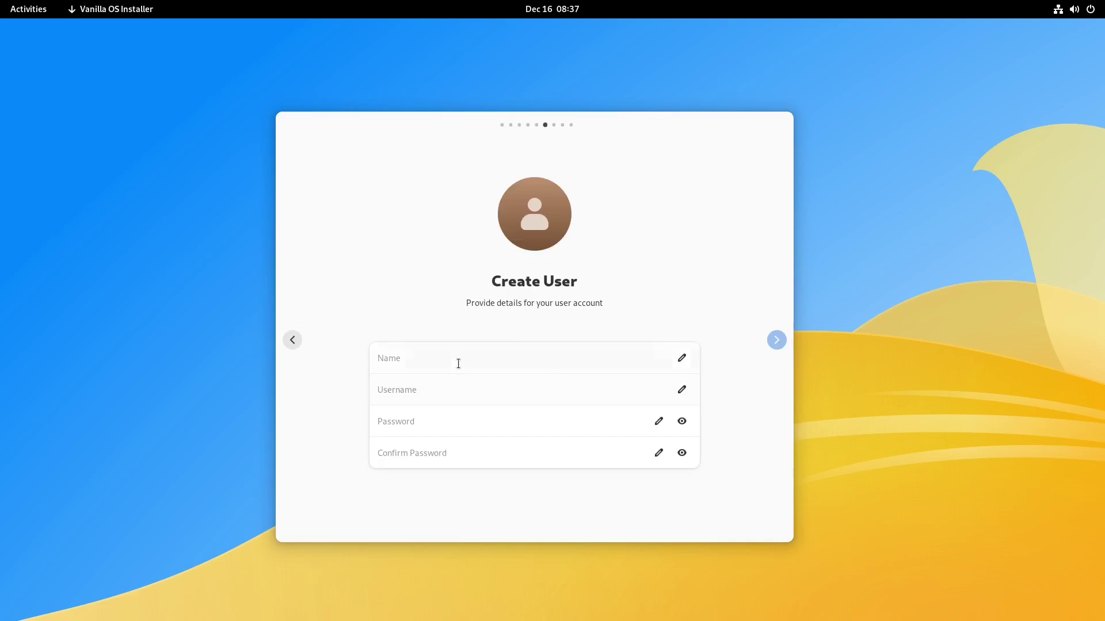
{"action": "left_click", "coordinate": [456, 365]}
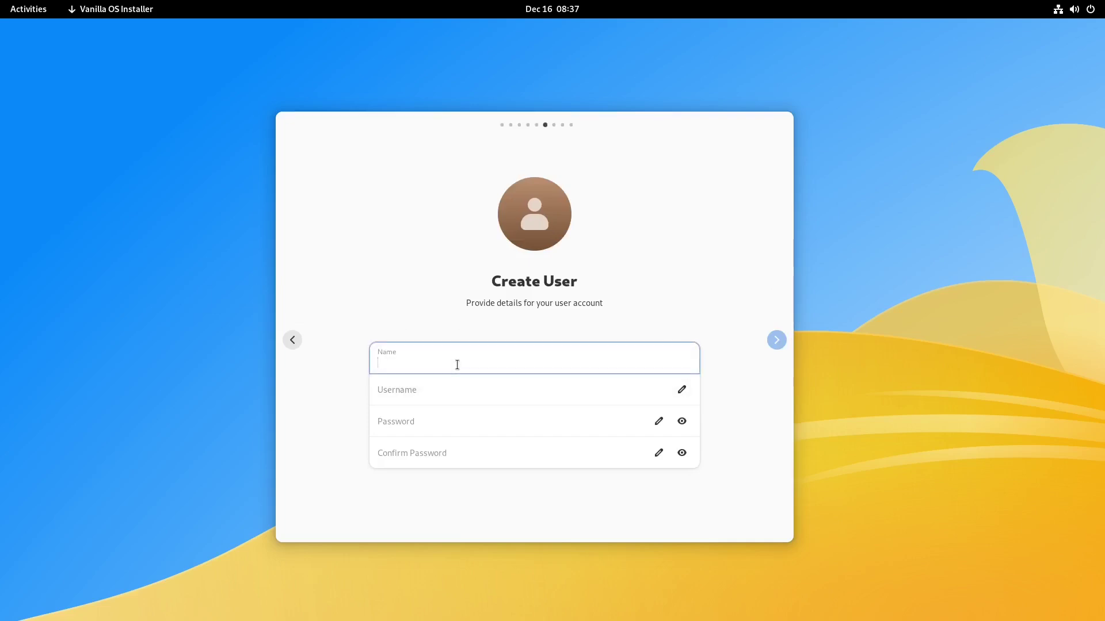
{"action": "type", "text": "Linux"}
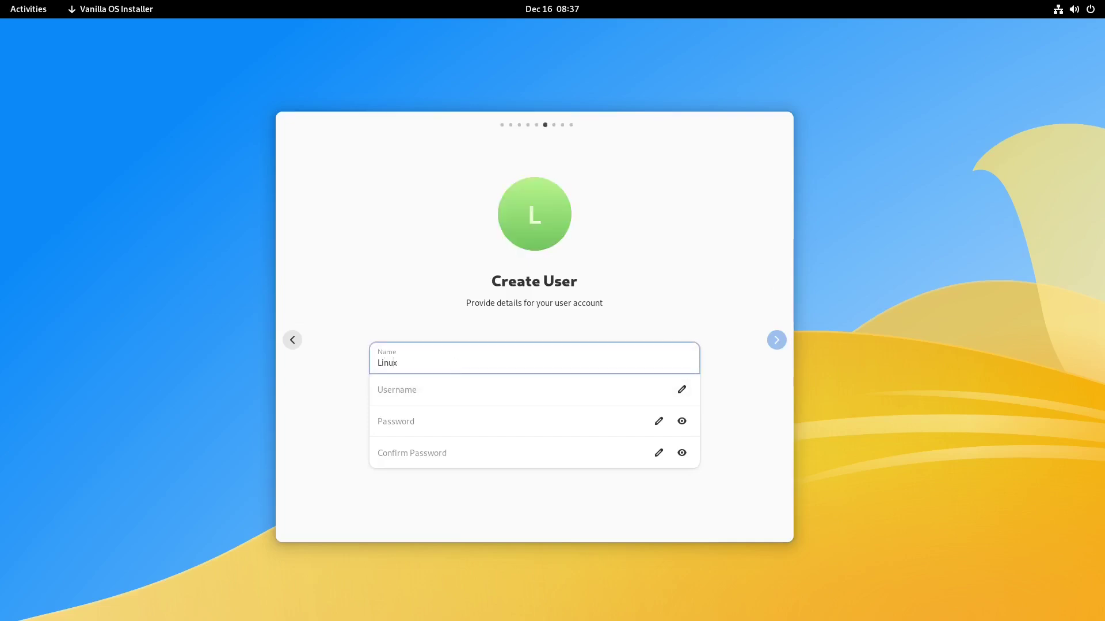
{"action": "type", "text": "Hub"}
{"action": "left_click", "coordinate": [403, 395]}
{"action": "type", "text": "linu"}
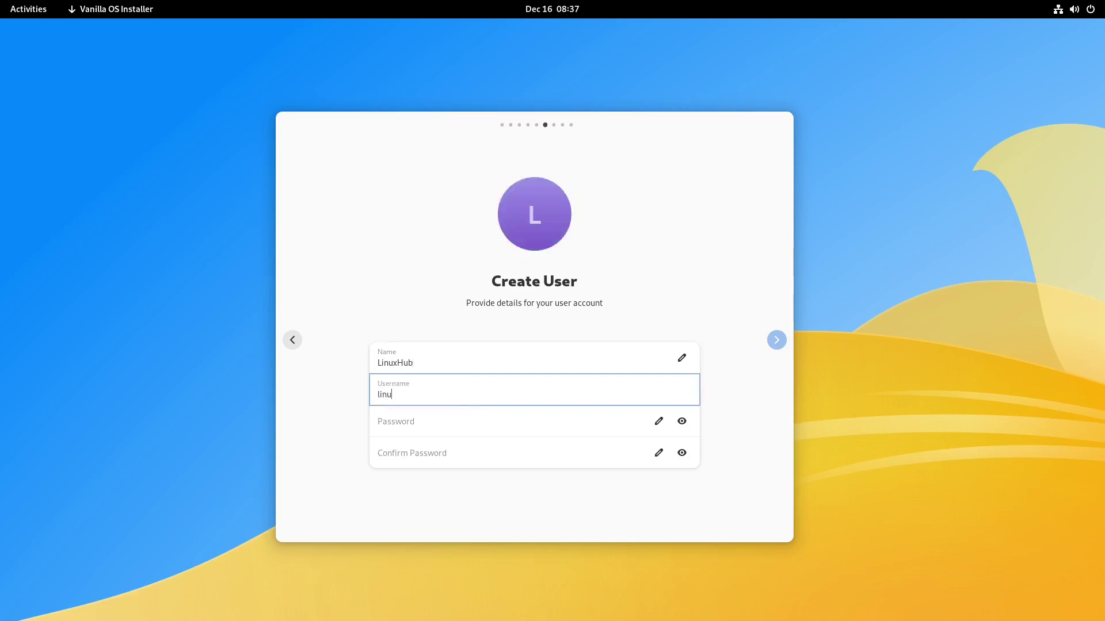
{"action": "type", "text": "xhub"}
{"action": "key", "text": "Return"}
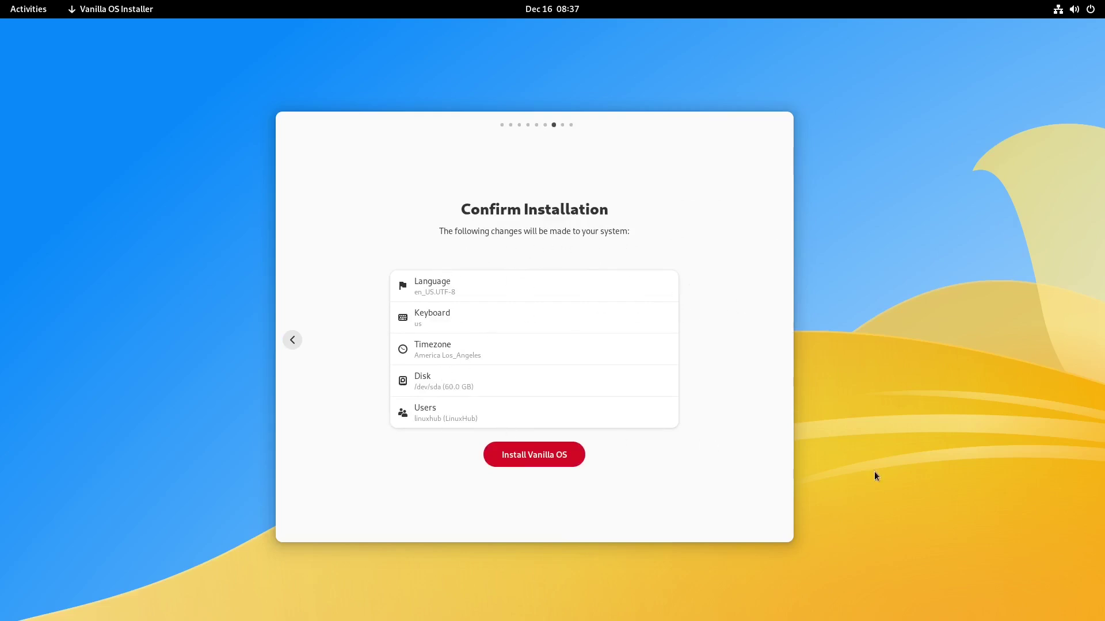
Step: Install Vanilla OS and let it finish and reboot to the login screen
{"action": "left_click", "coordinate": [519, 458]}
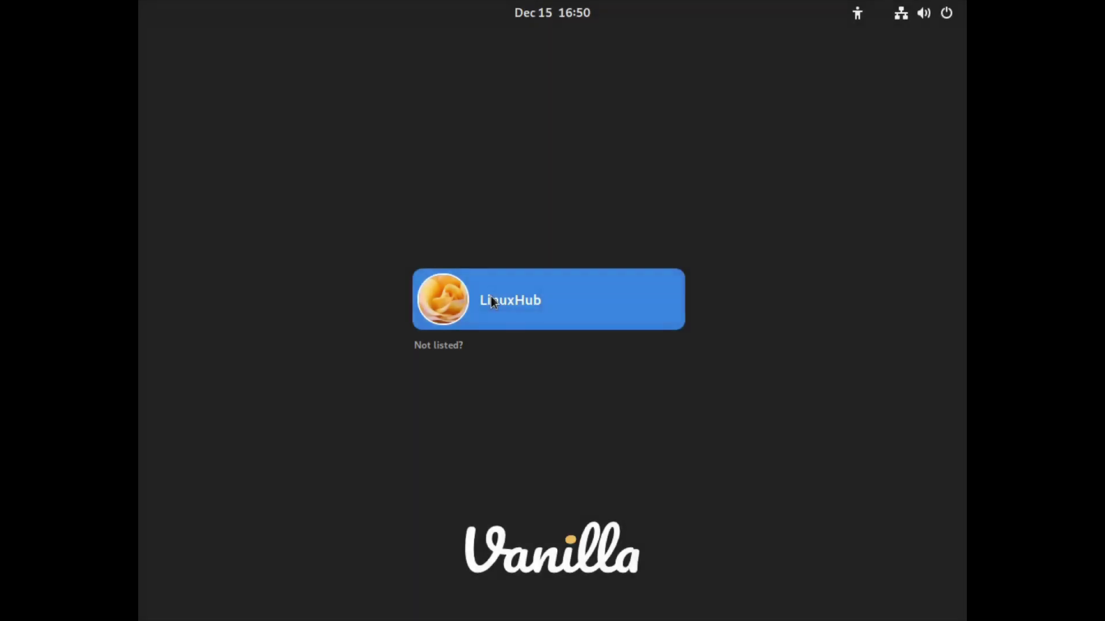
Step: Log in to the new user account with its password
{"action": "left_click", "coordinate": [534, 297]}
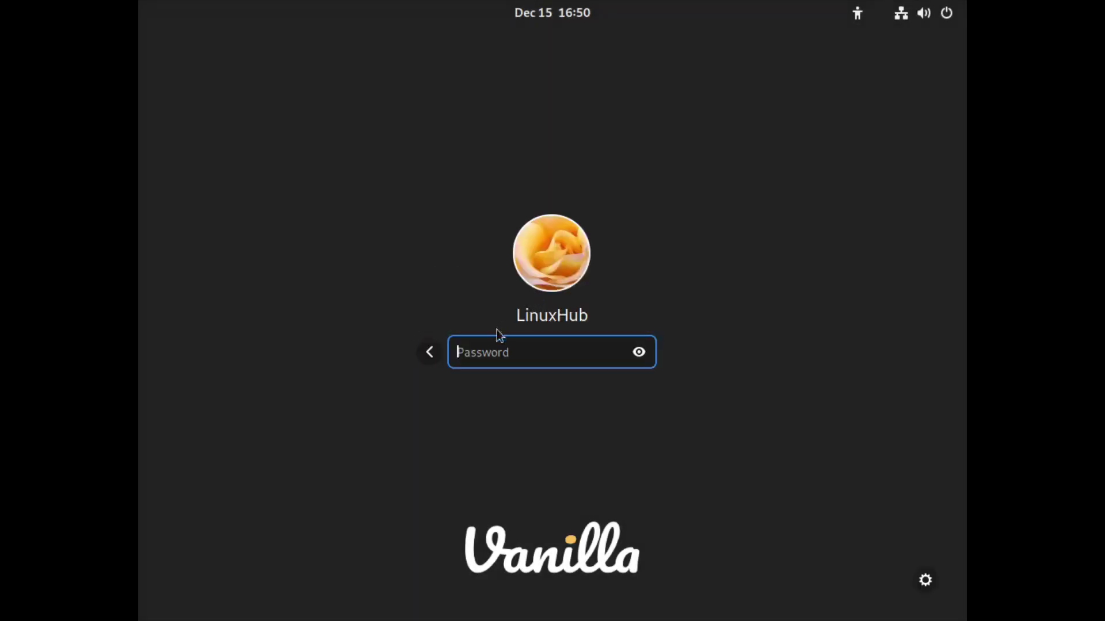
{"action": "type", "text": "••"}
{"action": "key", "text": "Return"}
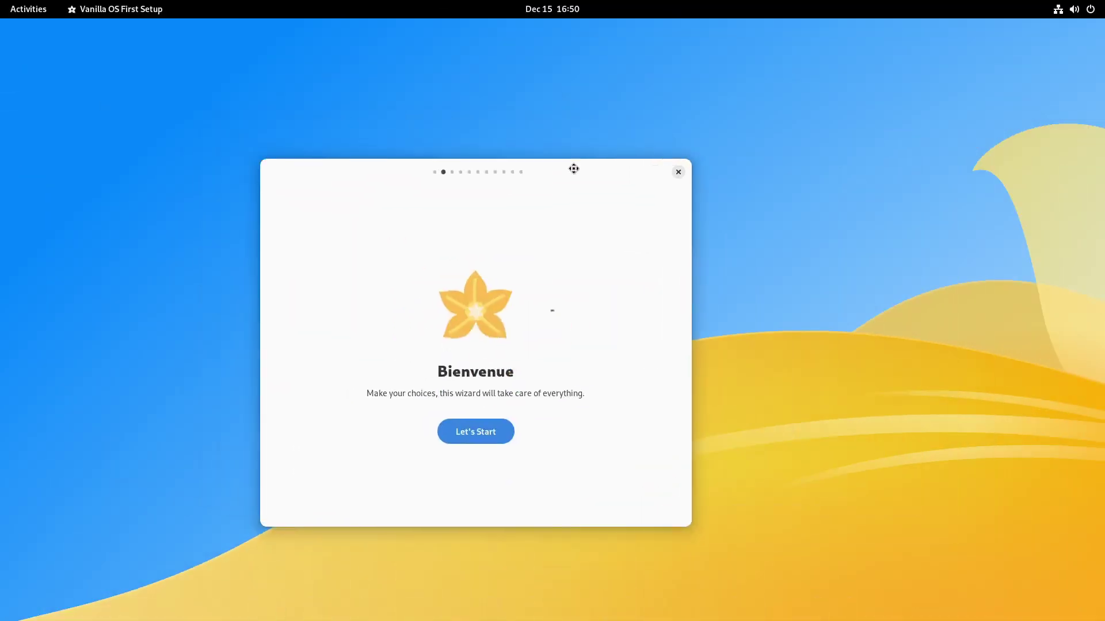
Step: Launch the First Setup wizard and settle on the dark color scheme after trying light
{"action": "left_click_drag", "start_coordinate": [571, 168], "coordinate": [636, 175]}
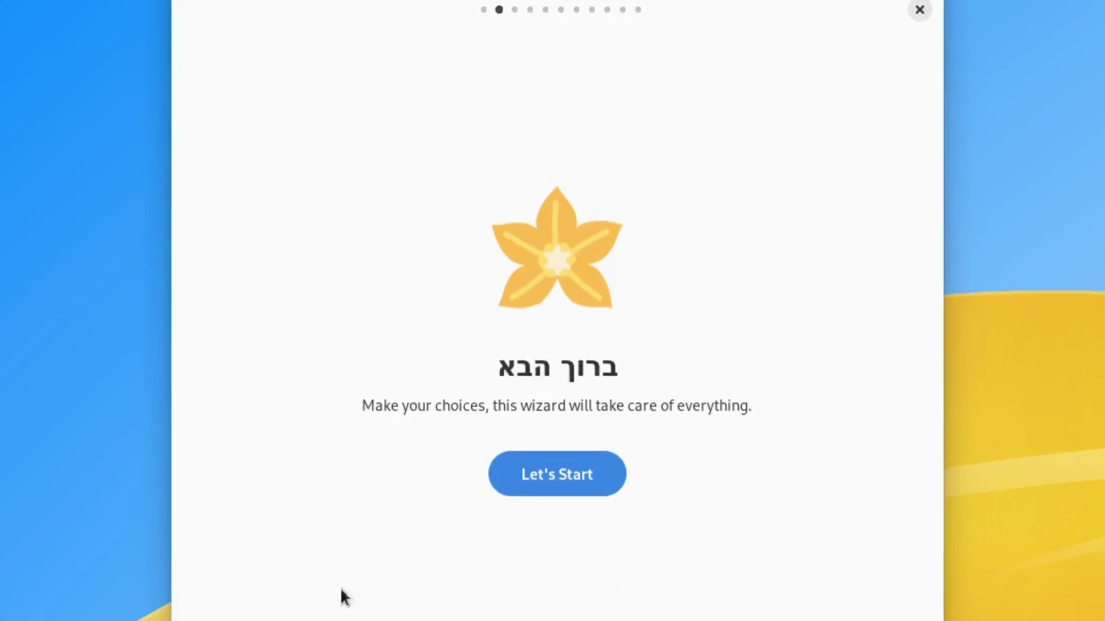
{"action": "left_click", "coordinate": [575, 473]}
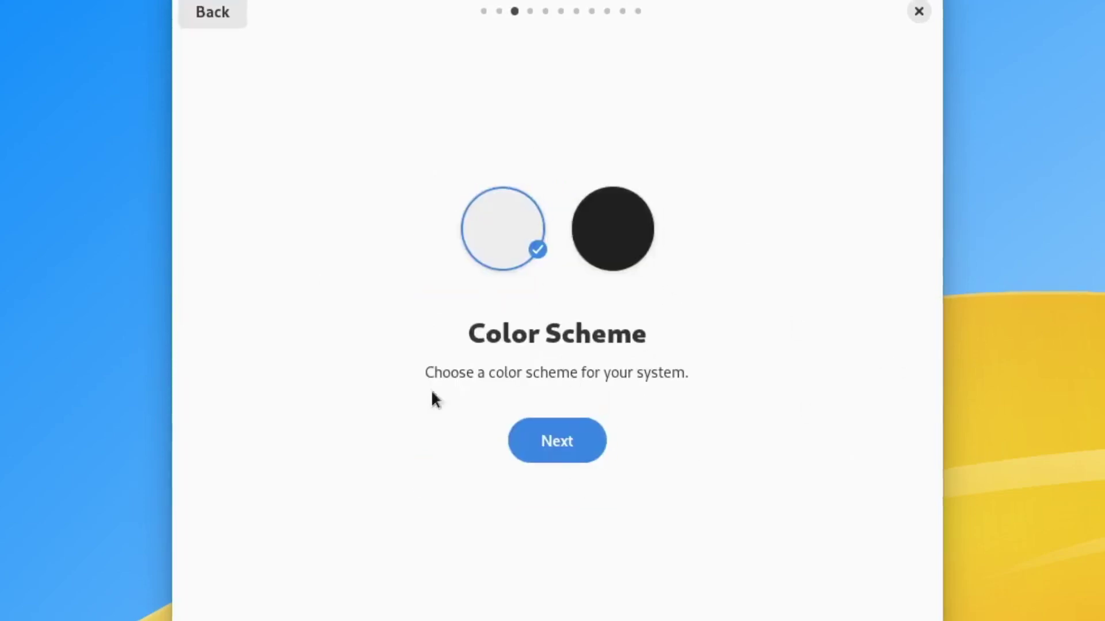
{"action": "left_click", "coordinate": [588, 250]}
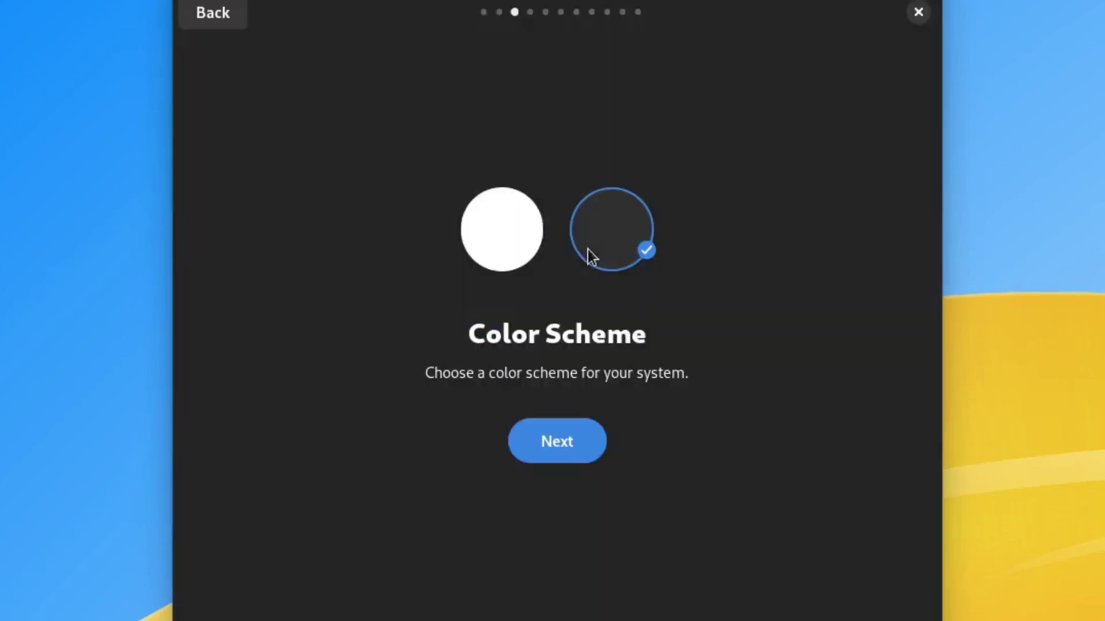
{"action": "left_click", "coordinate": [496, 236]}
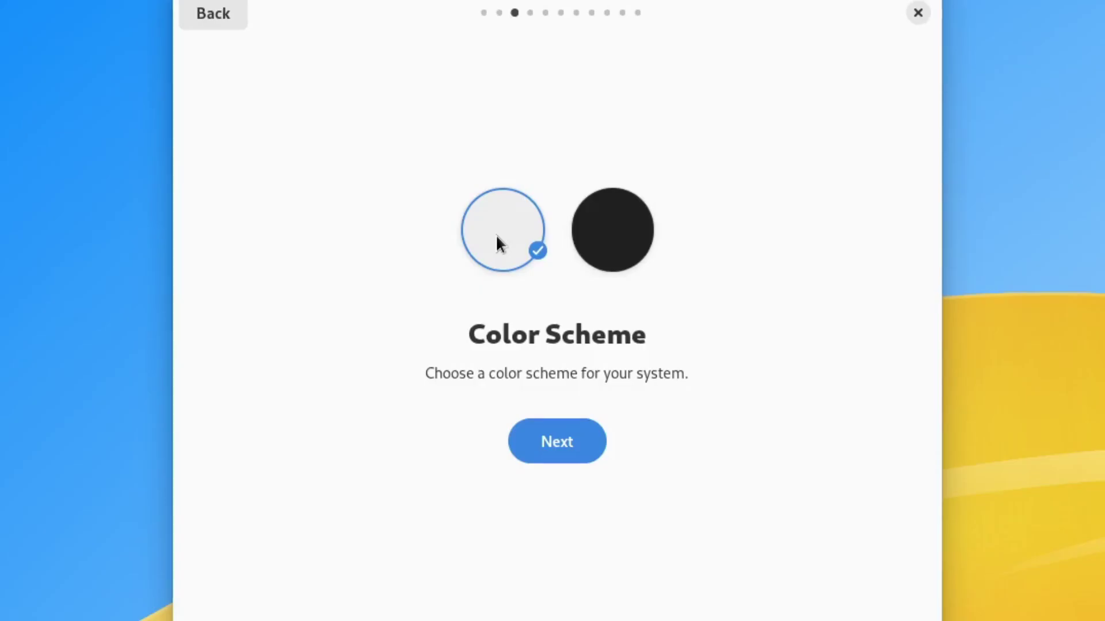
{"action": "left_click", "coordinate": [602, 228]}
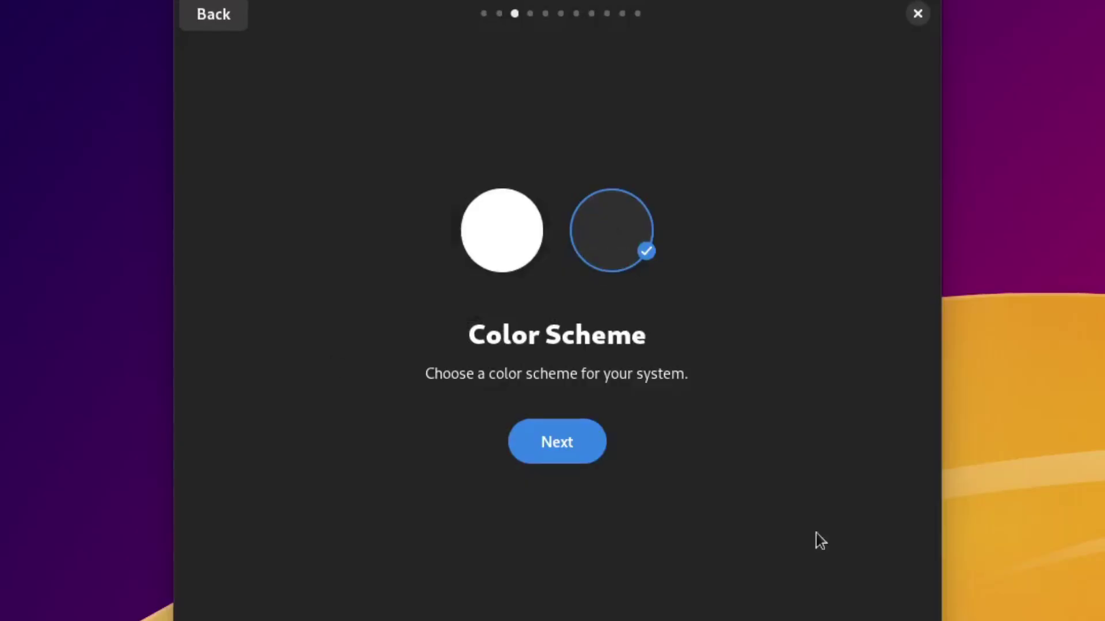
{"action": "left_click", "coordinate": [555, 443]}
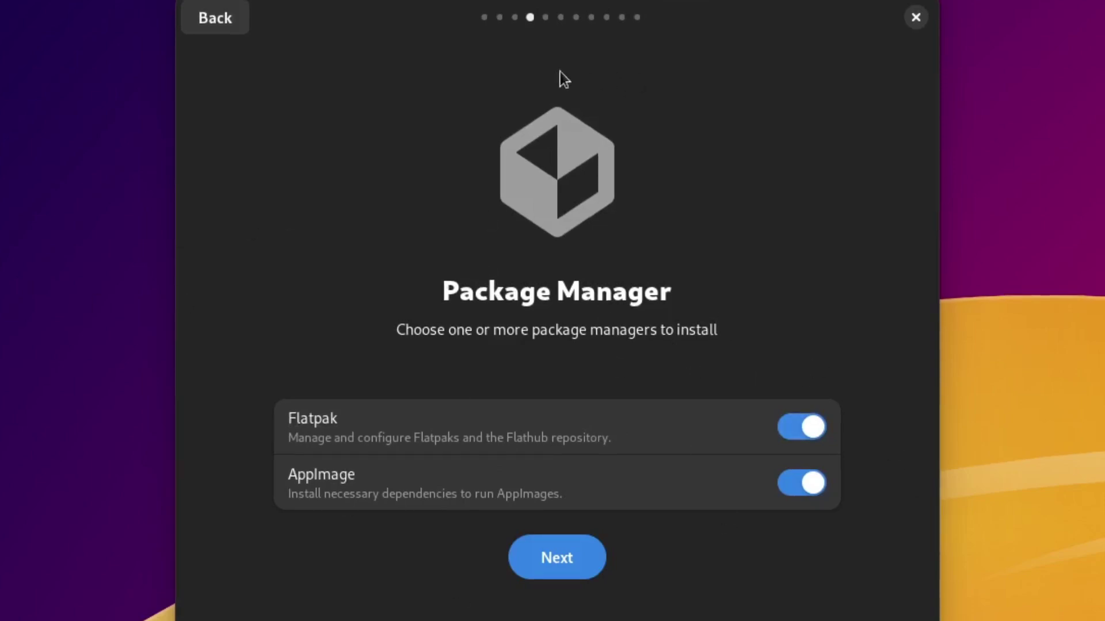
Step: Keep Flatpak and AppImage, and add the Office and Common Utilities applications
{"action": "left_click", "coordinate": [547, 549]}
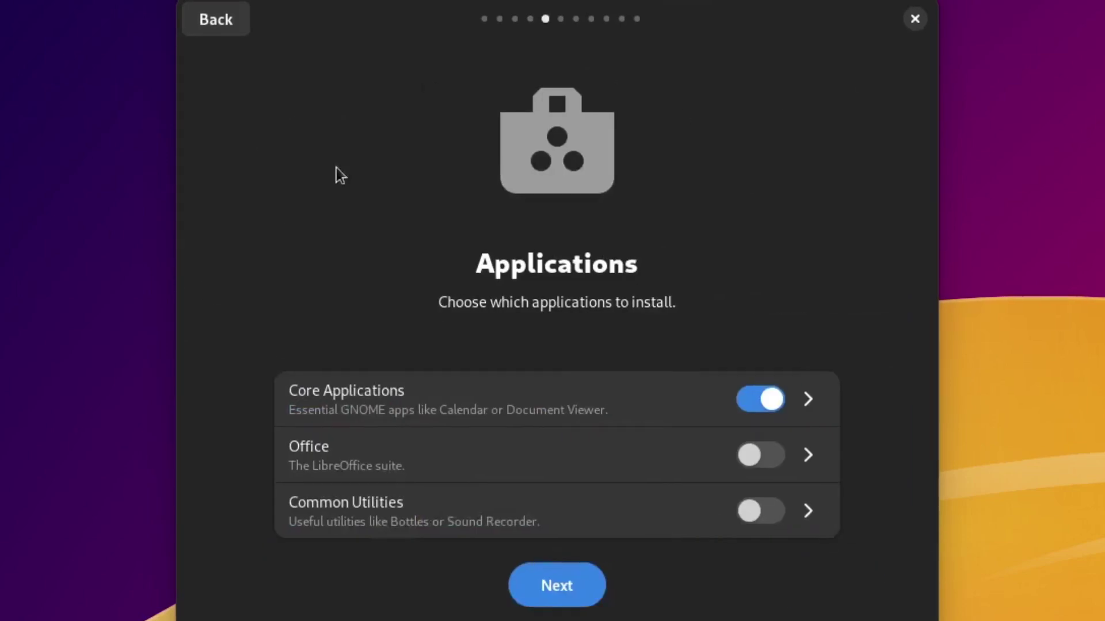
{"action": "left_click", "coordinate": [770, 454]}
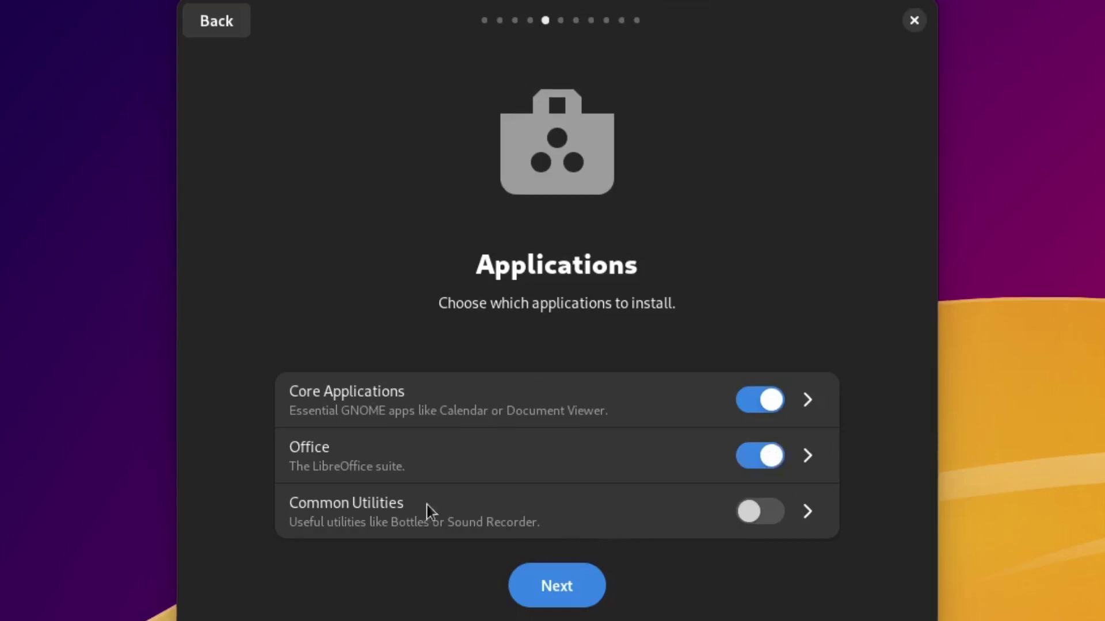
{"action": "left_click", "coordinate": [774, 510]}
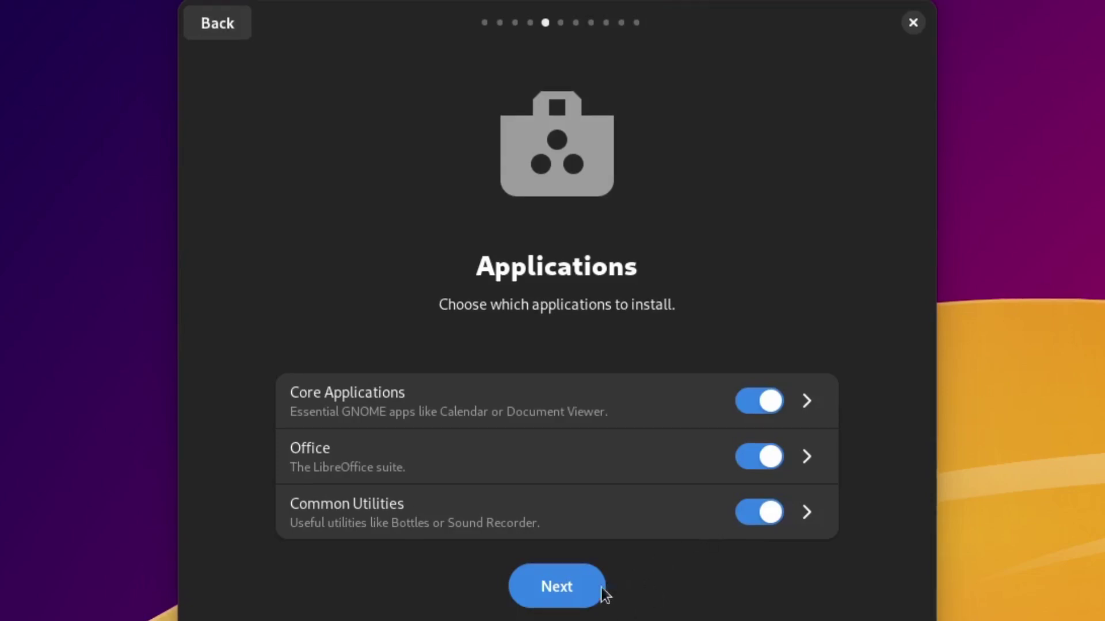
{"action": "left_click", "coordinate": [535, 584]}
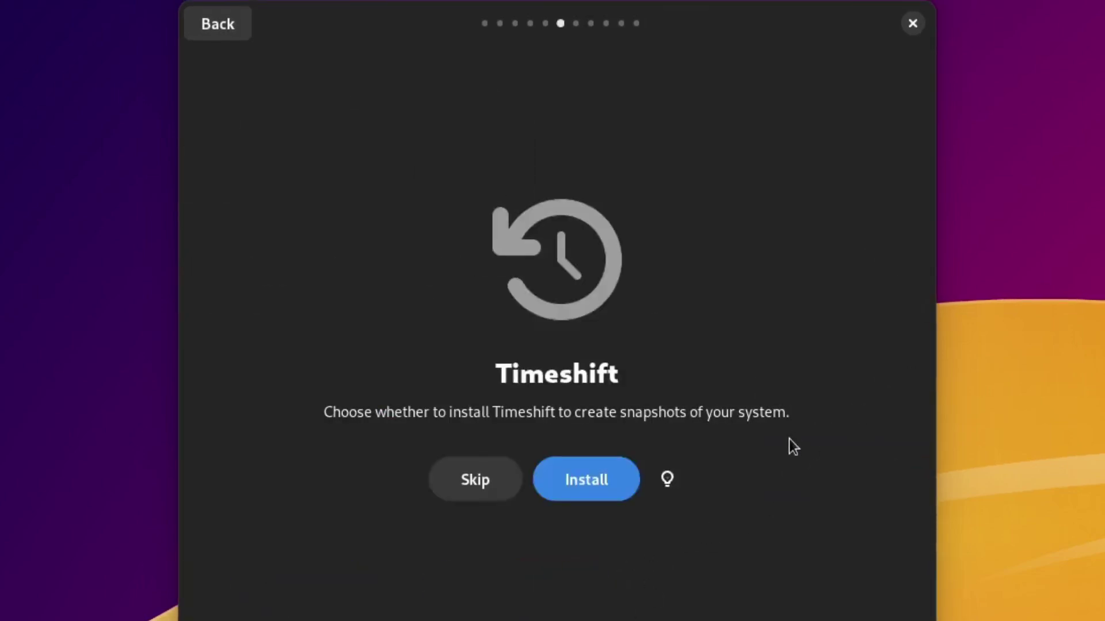
Step: Pass Timeshift, skip Open VM Tools, and install the restricted codecs
{"action": "left_click", "coordinate": [464, 494]}
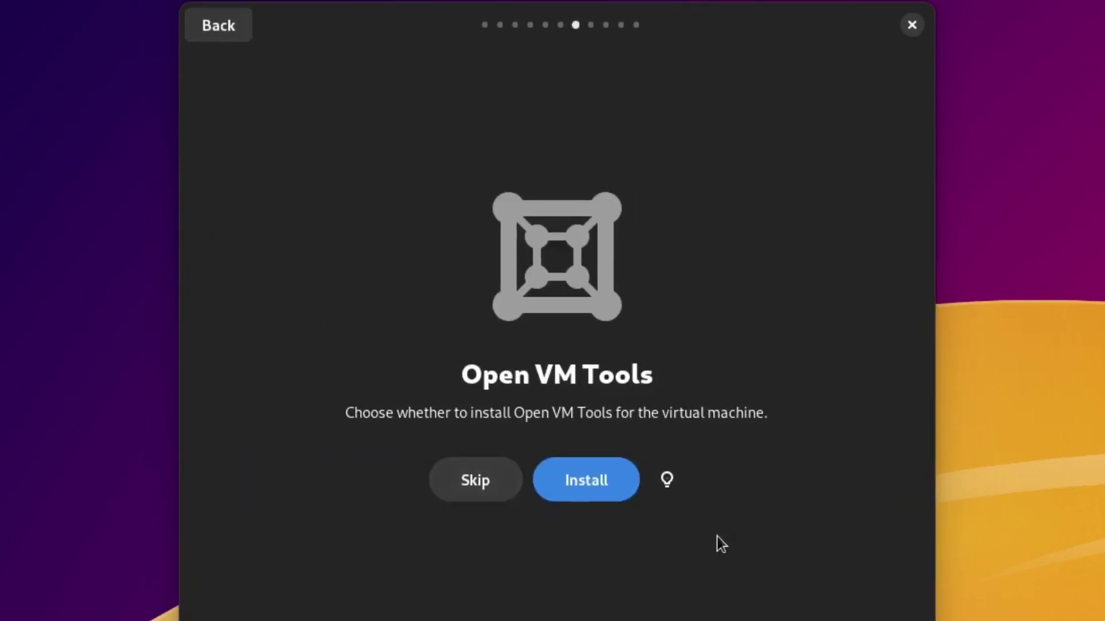
{"action": "left_click", "coordinate": [492, 489]}
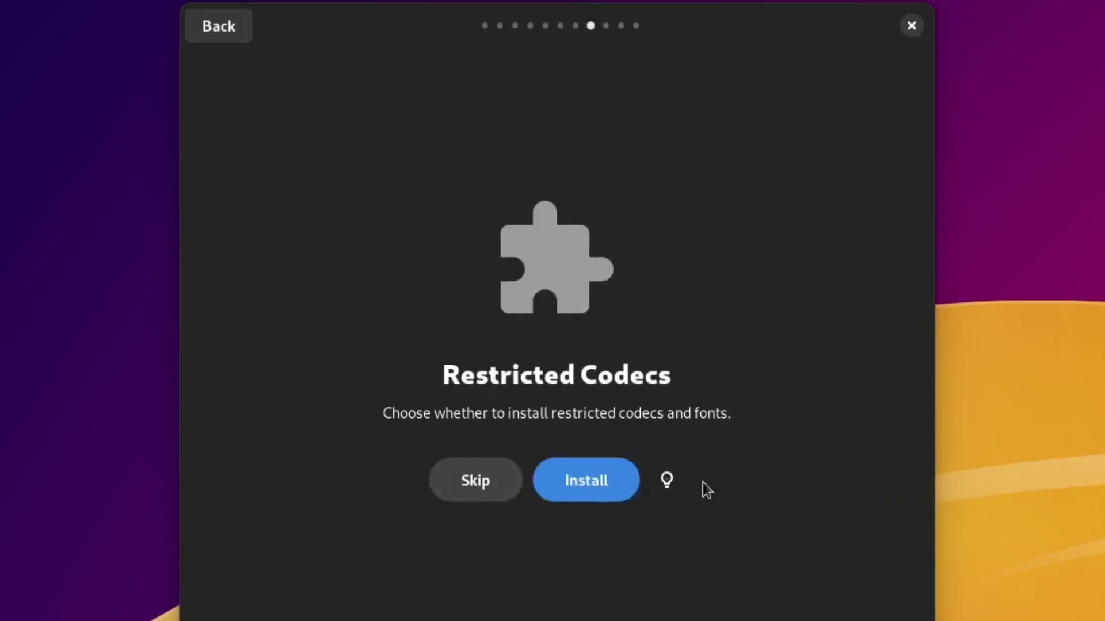
{"action": "left_click", "coordinate": [622, 481]}
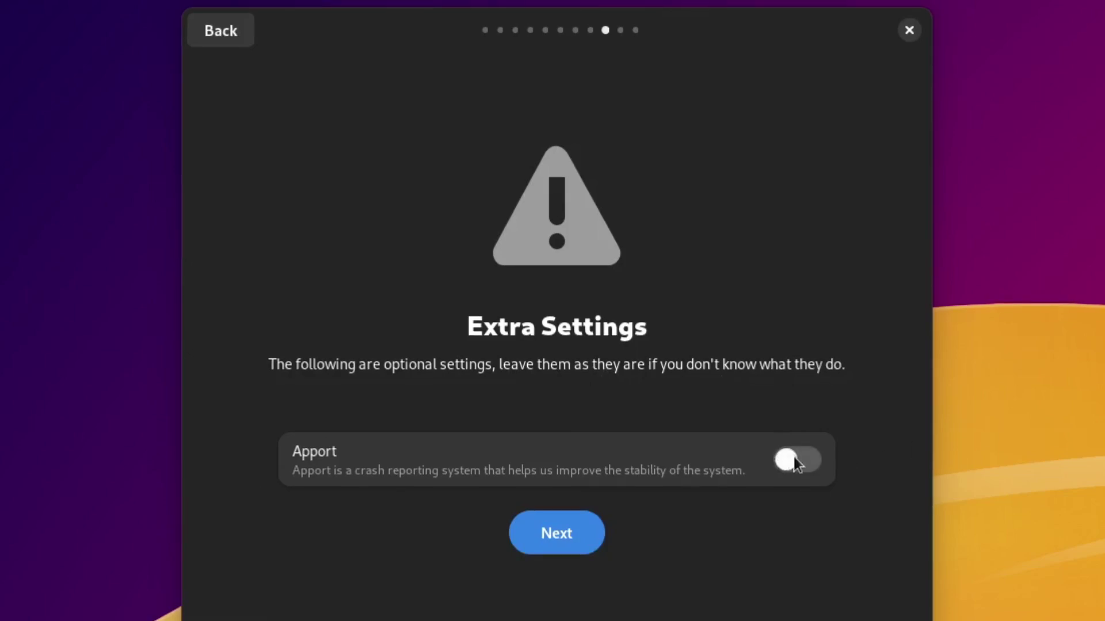
Step: Keep Apport off and authorize installing the chosen components with the account password
{"action": "left_click", "coordinate": [579, 534]}
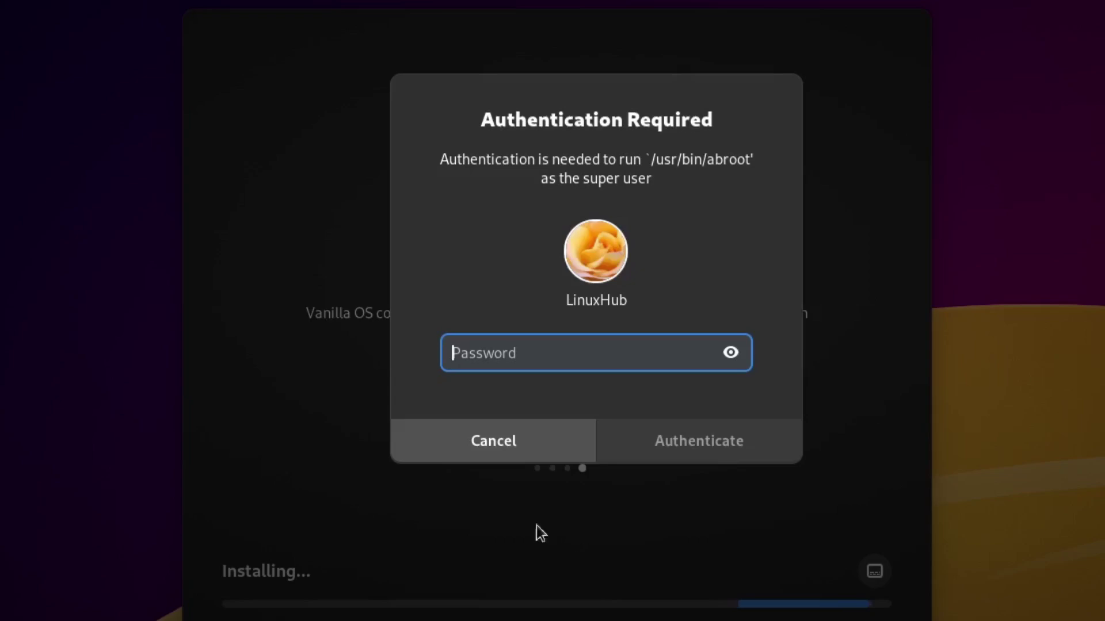
{"action": "type", "text": "••"}
{"action": "key", "text": "Return"}
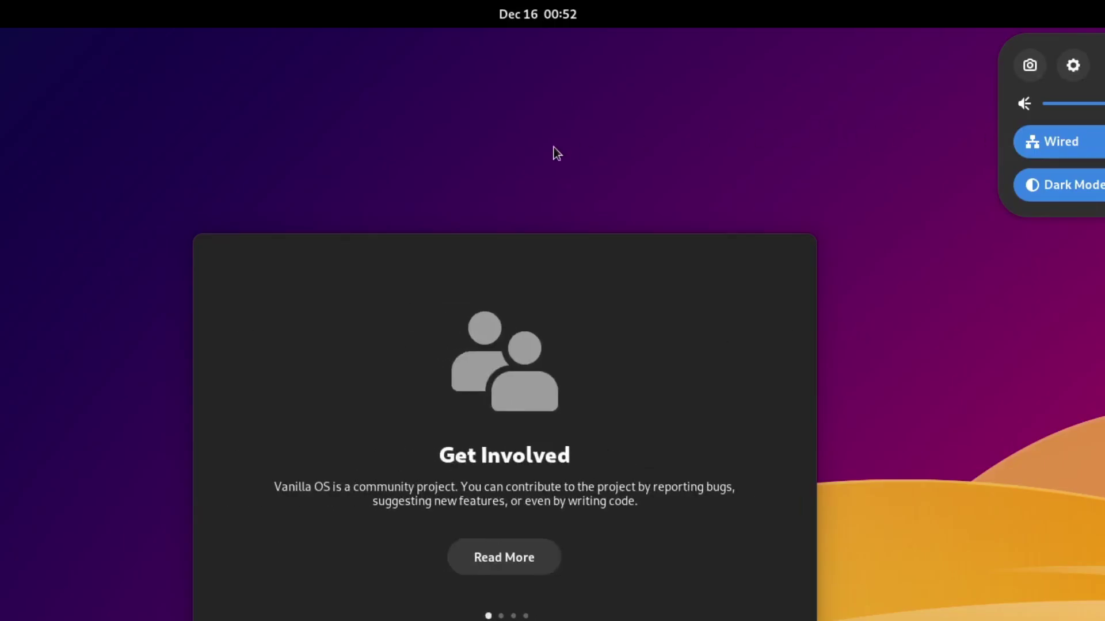
Step: Close quick settings, glance at the clock's calendar, and enter the Activities overview
{"action": "left_click", "coordinate": [552, 146]}
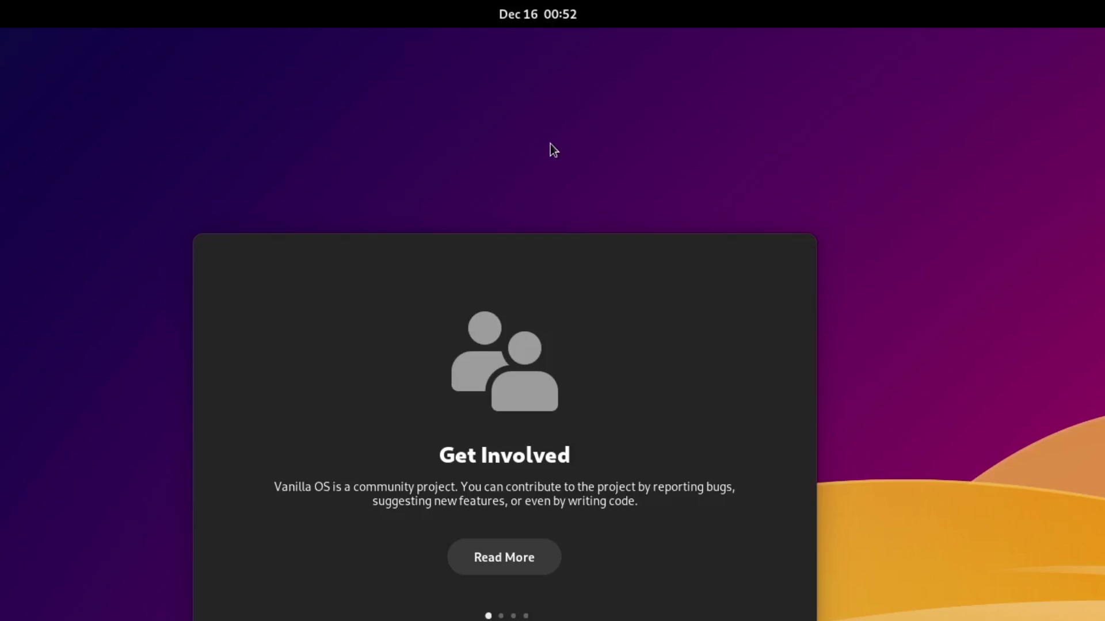
{"action": "left_click", "coordinate": [536, 17]}
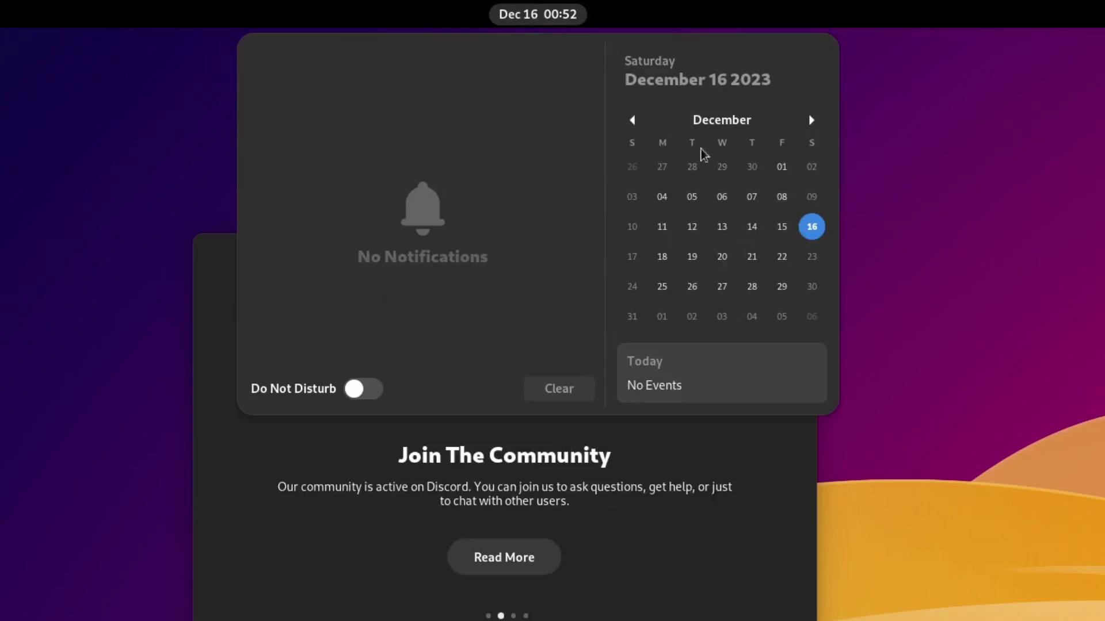
{"action": "left_click", "coordinate": [530, 14]}
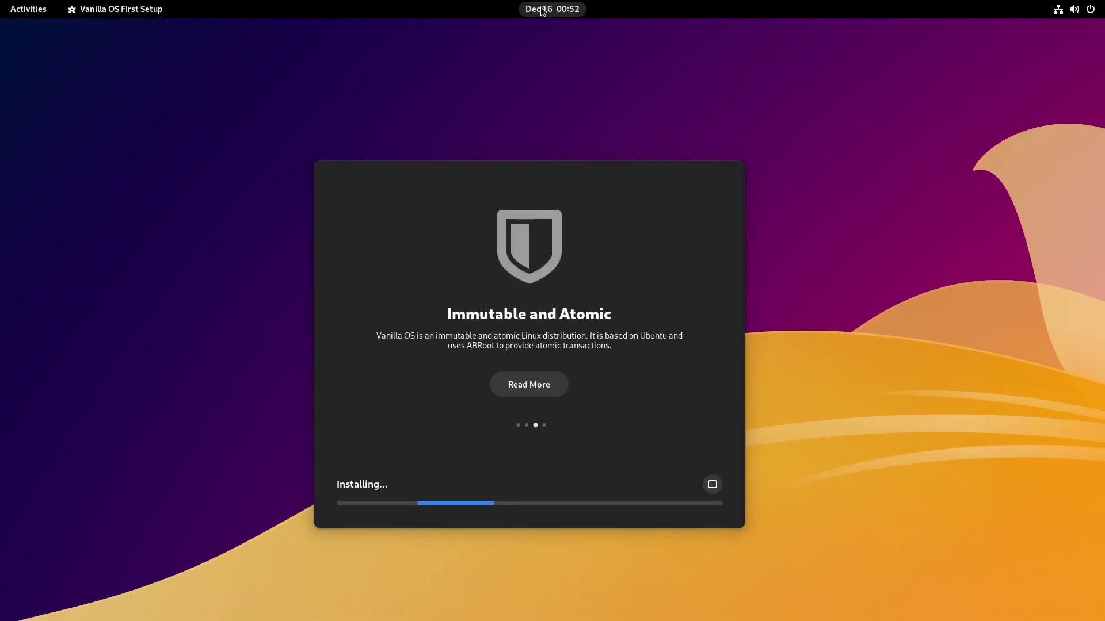
{"action": "left_click", "coordinate": [29, 11]}
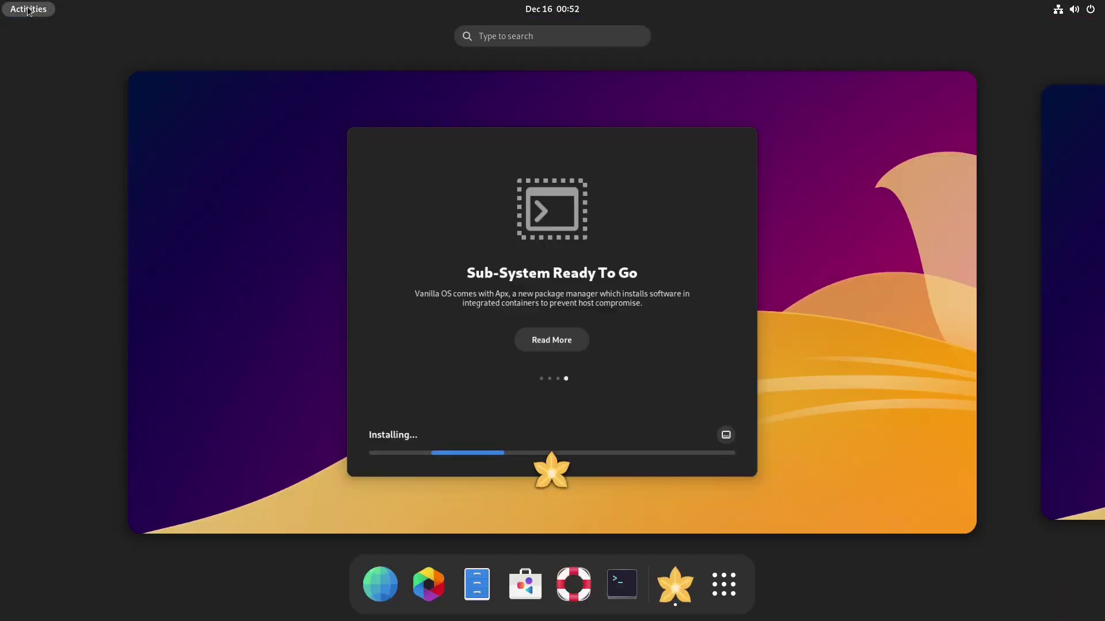
Step: Toggle the app grid, return to First Setup, then move to the next empty workspace
{"action": "left_click", "coordinate": [724, 583]}
{"action": "left_click", "coordinate": [724, 584]}
{"action": "left_click", "coordinate": [724, 584]}
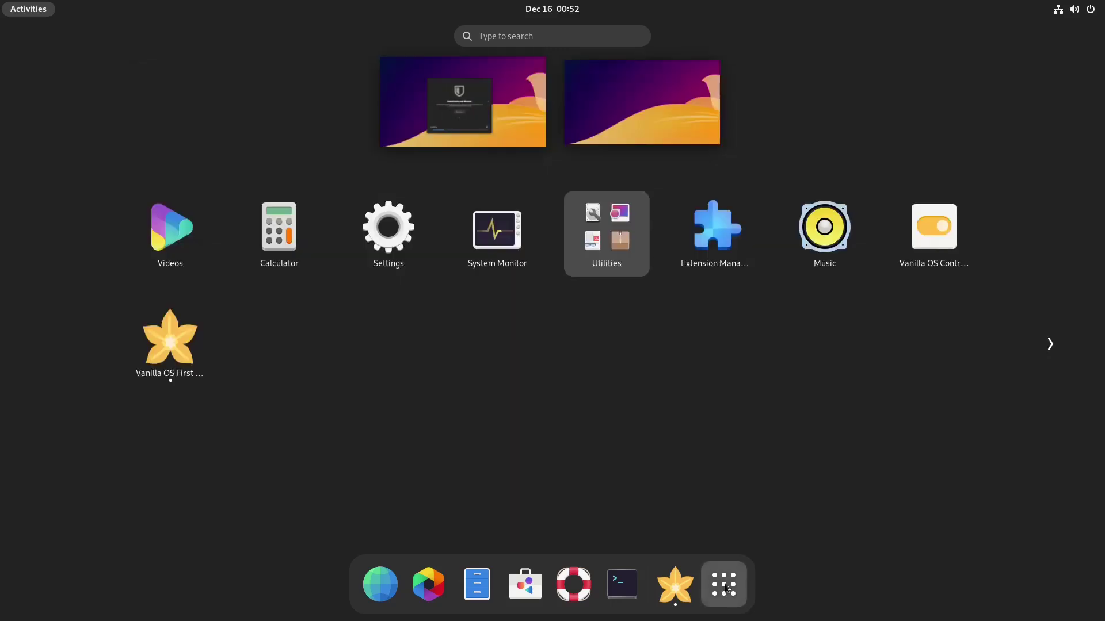
{"action": "left_click", "coordinate": [18, 5]}
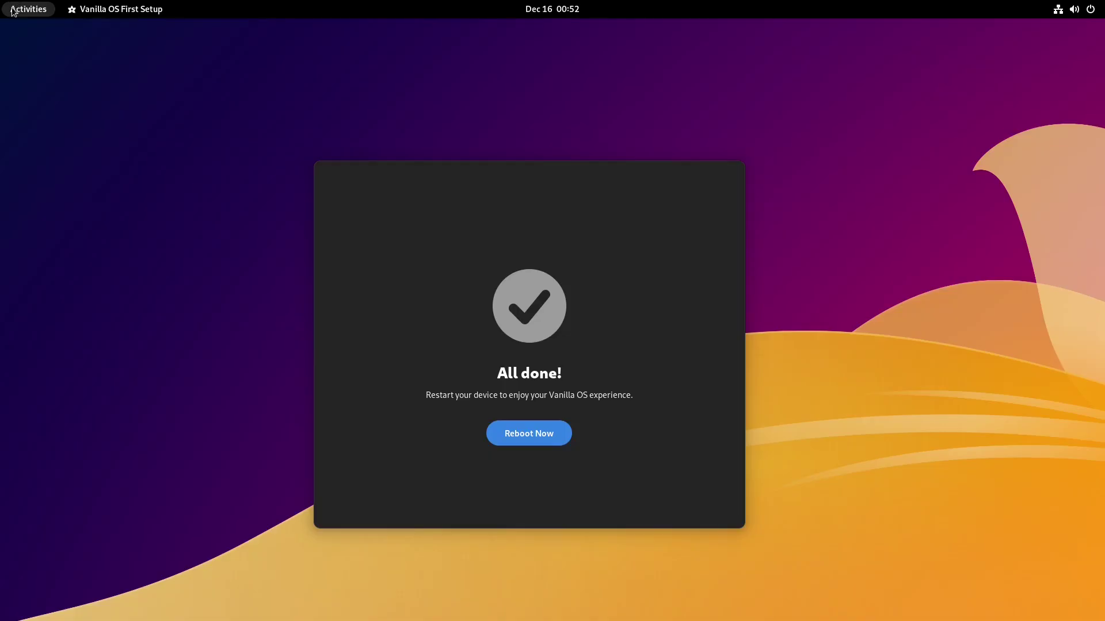
{"action": "left_click", "coordinate": [12, 10]}
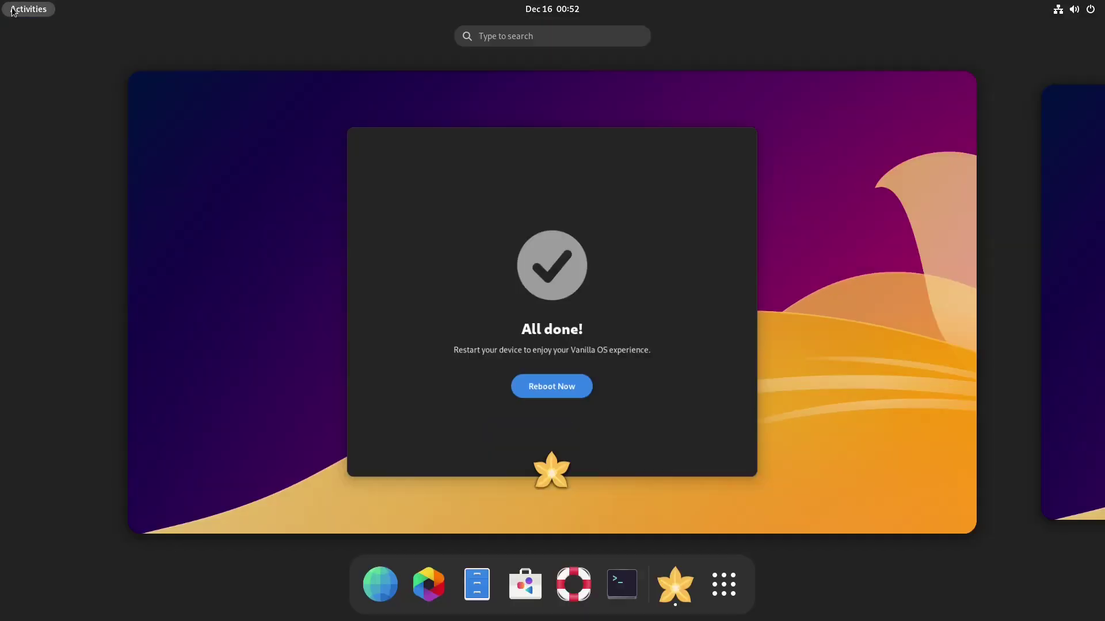
{"action": "left_click", "coordinate": [1093, 304]}
{"action": "scroll", "coordinate": [863, 345], "scroll_direction": "up", "scroll_amount": 1}
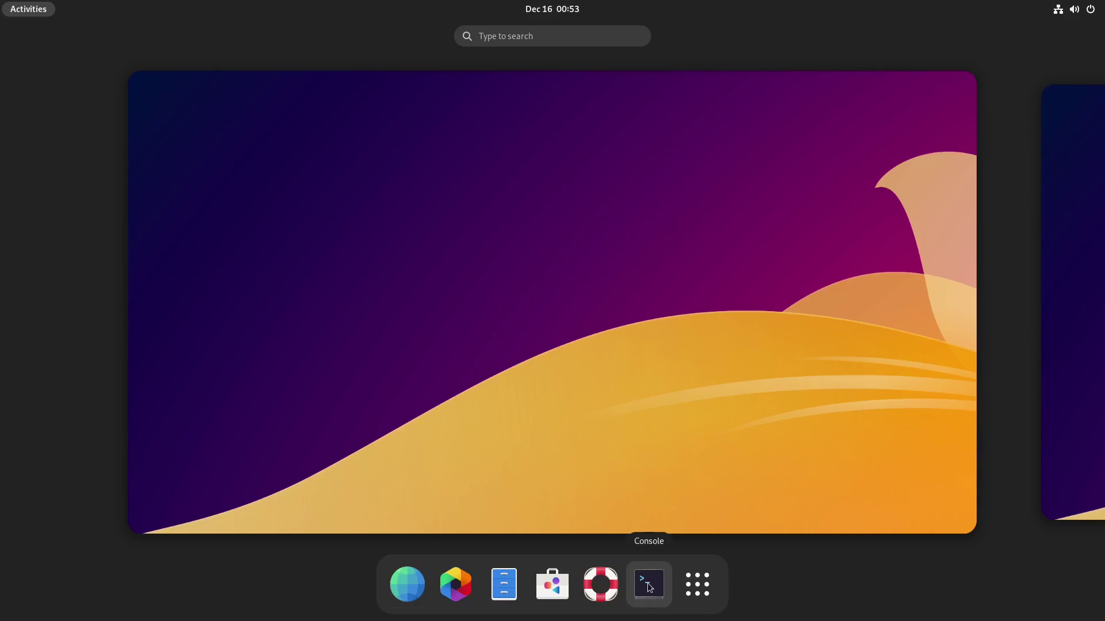
Step: Launch Console maximized and show its About dialog with version 43.0
{"action": "left_click", "coordinate": [648, 585]}
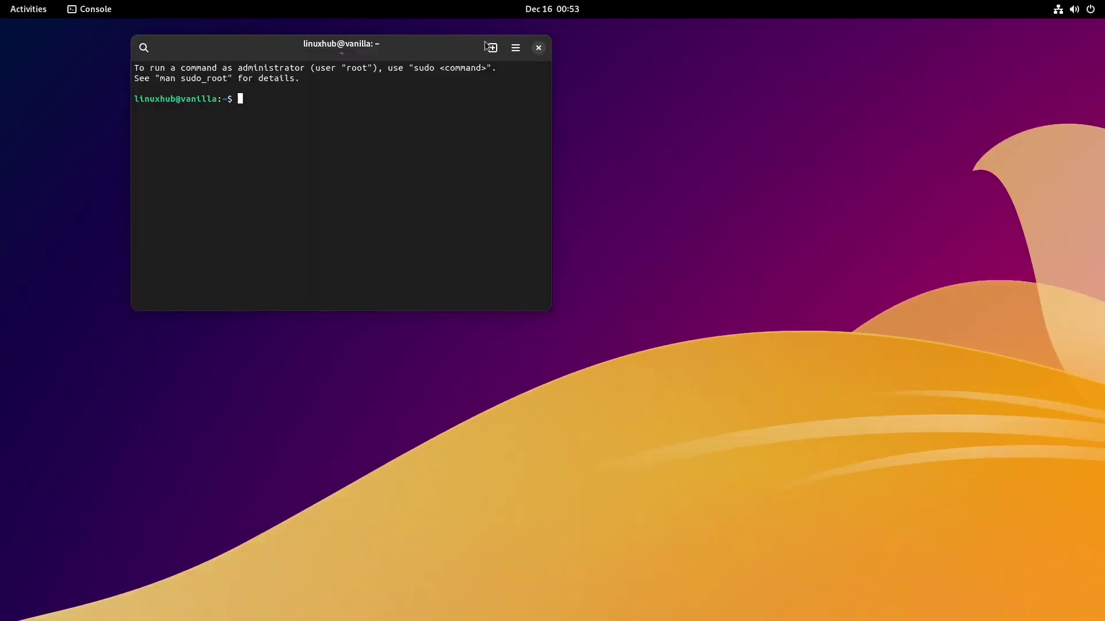
{"action": "double_click", "coordinate": [415, 47]}
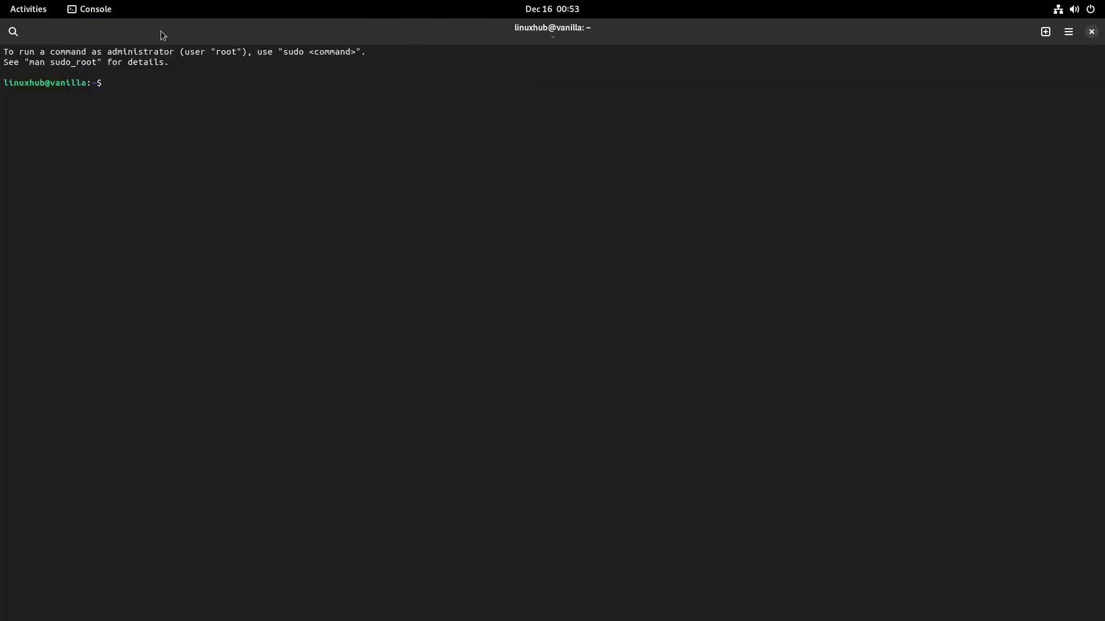
{"action": "left_click", "coordinate": [1066, 33]}
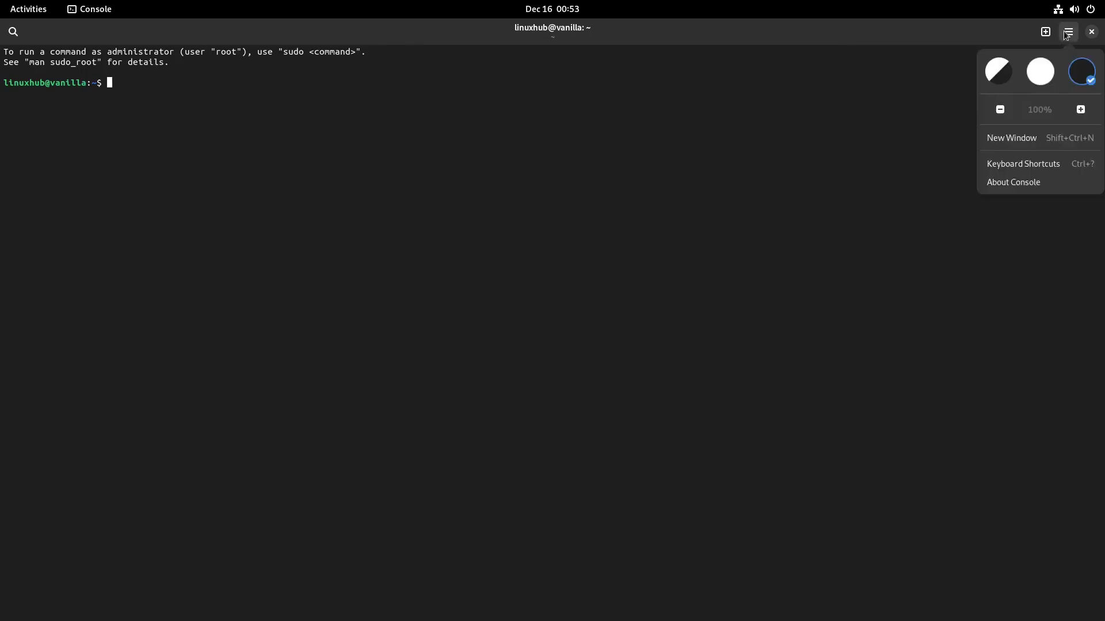
{"action": "left_click", "coordinate": [1011, 180]}
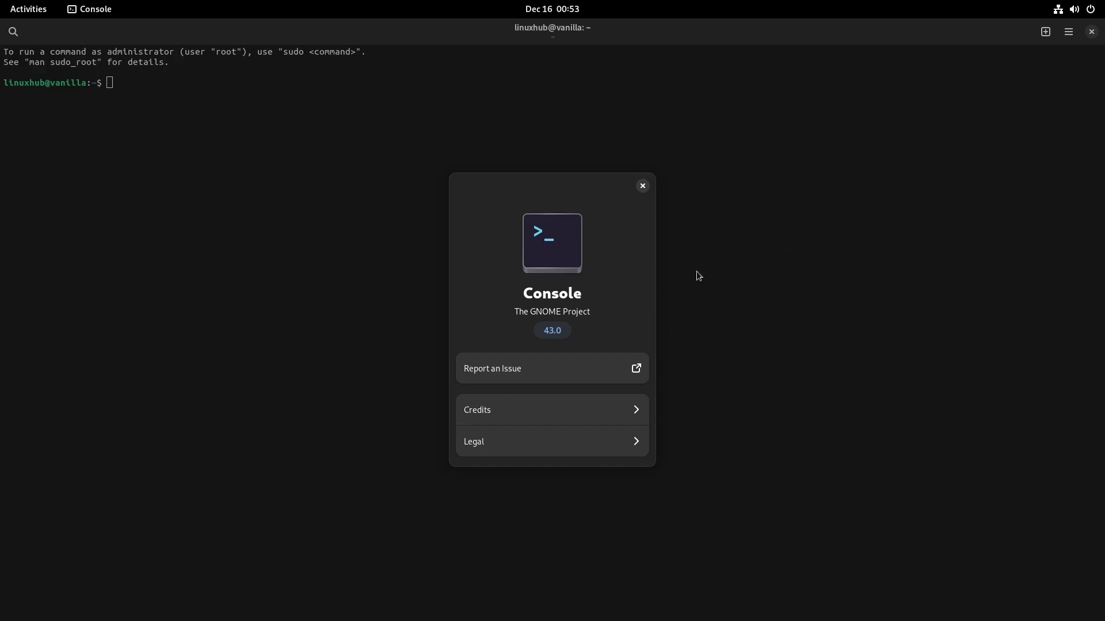
Step: Close the About dialog and run htop in the terminal
{"action": "left_click", "coordinate": [642, 186]}
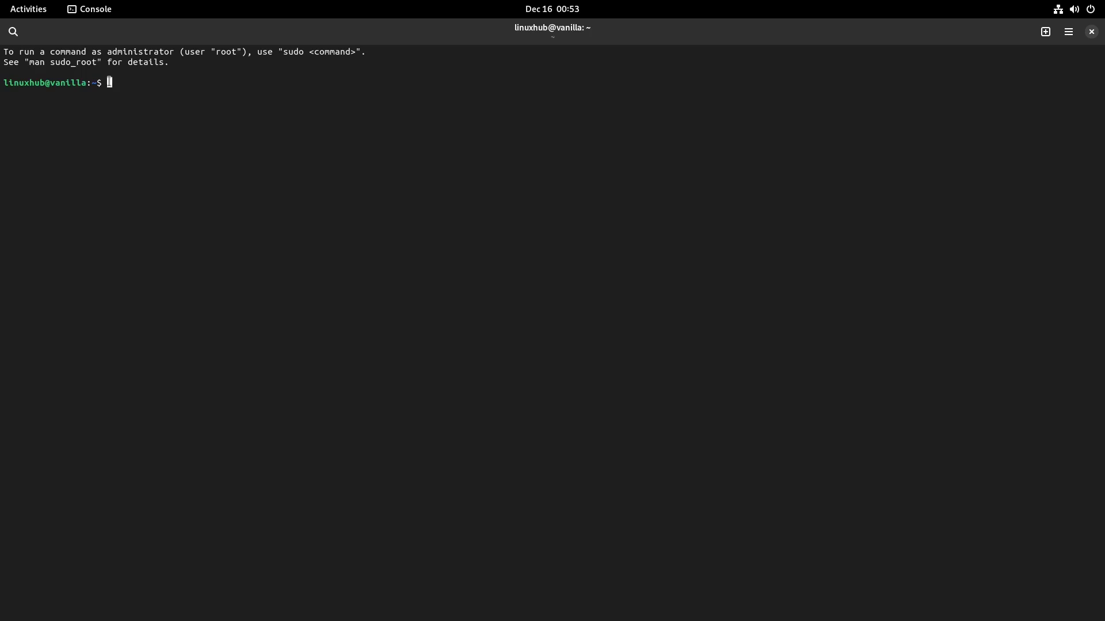
{"action": "type", "text": "htop"}
{"action": "key", "text": "Return"}
Step: Attempt 'sudo apt install htop neofetch', which fails on the read-only system, then close Console
{"action": "type", "text": "sudo apt i"}
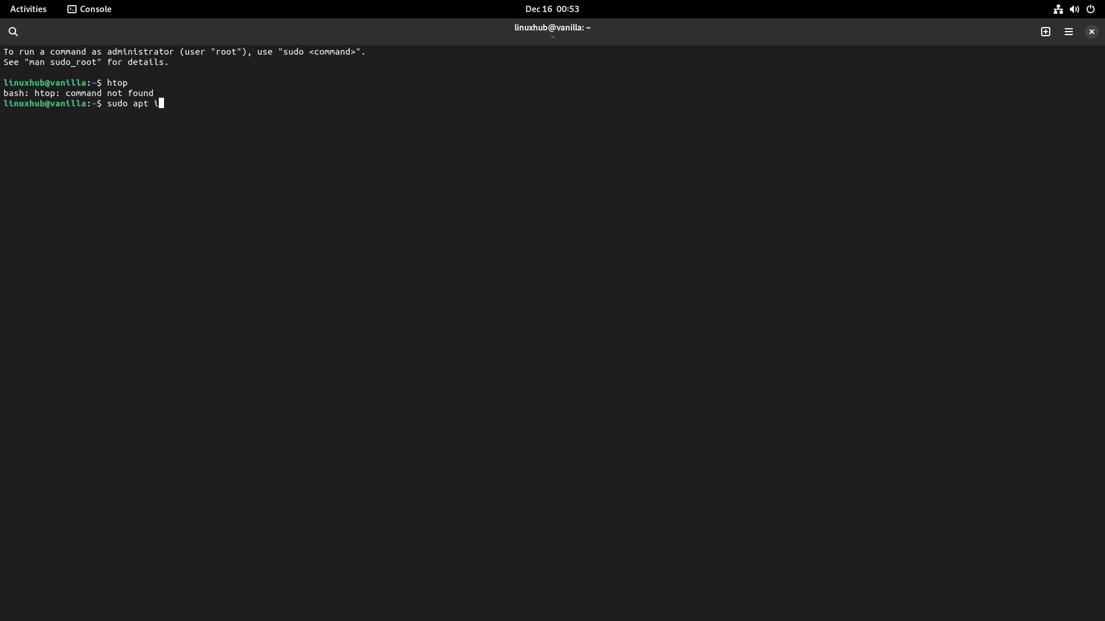
{"action": "type", "text": "nstall htop neofetch -y"}
{"action": "key", "text": "Return"}
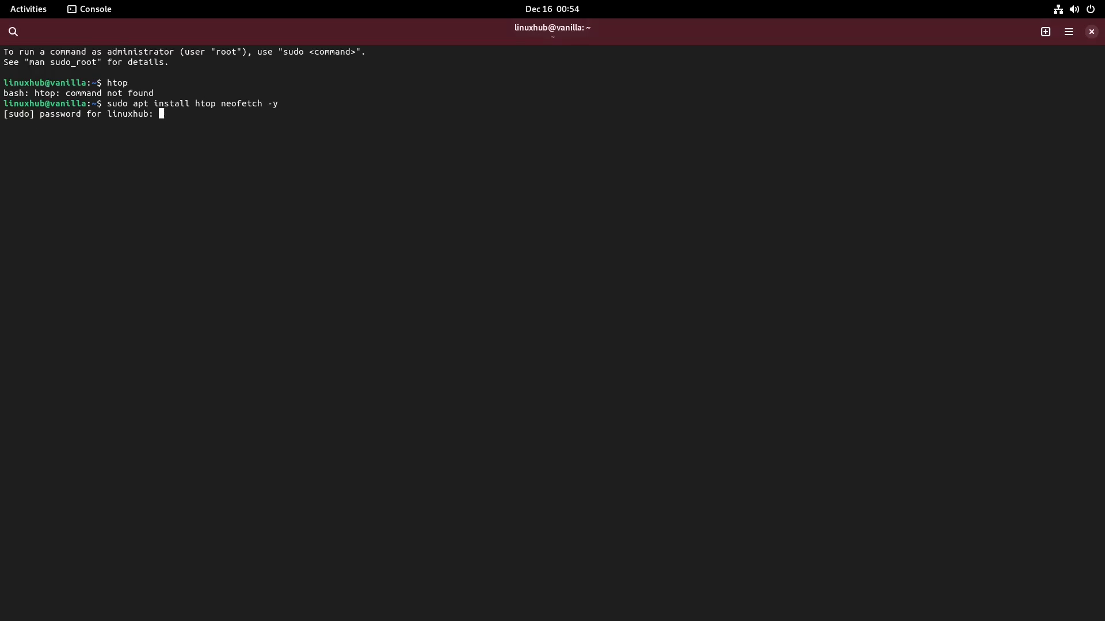
{"action": "key", "text": "Return"}
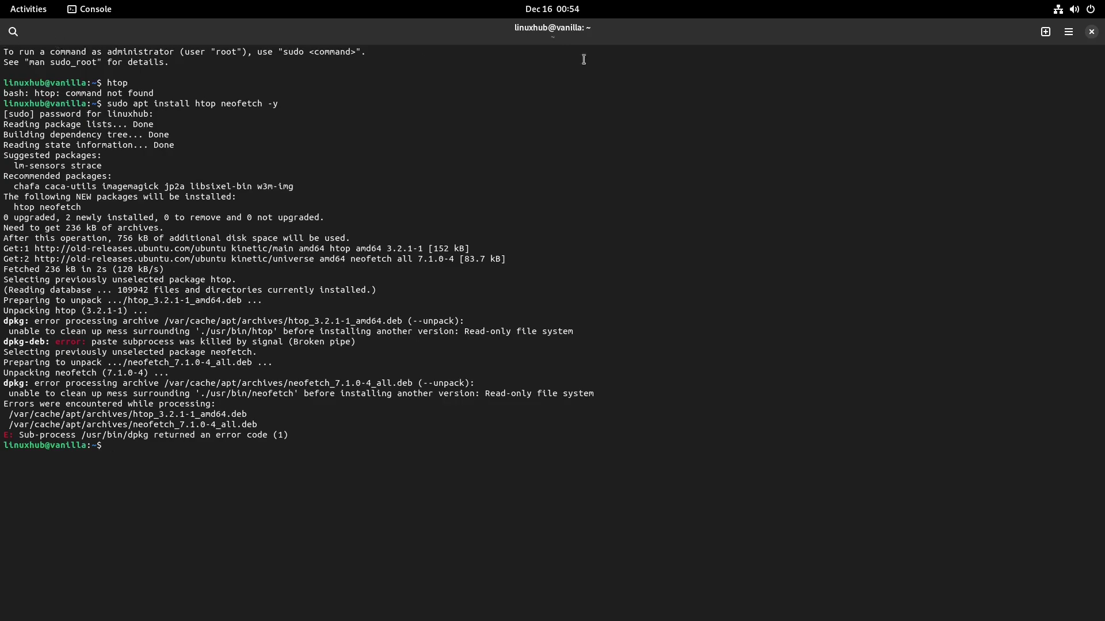
{"action": "left_click", "coordinate": [1091, 32]}
{"action": "key", "text": "super"}
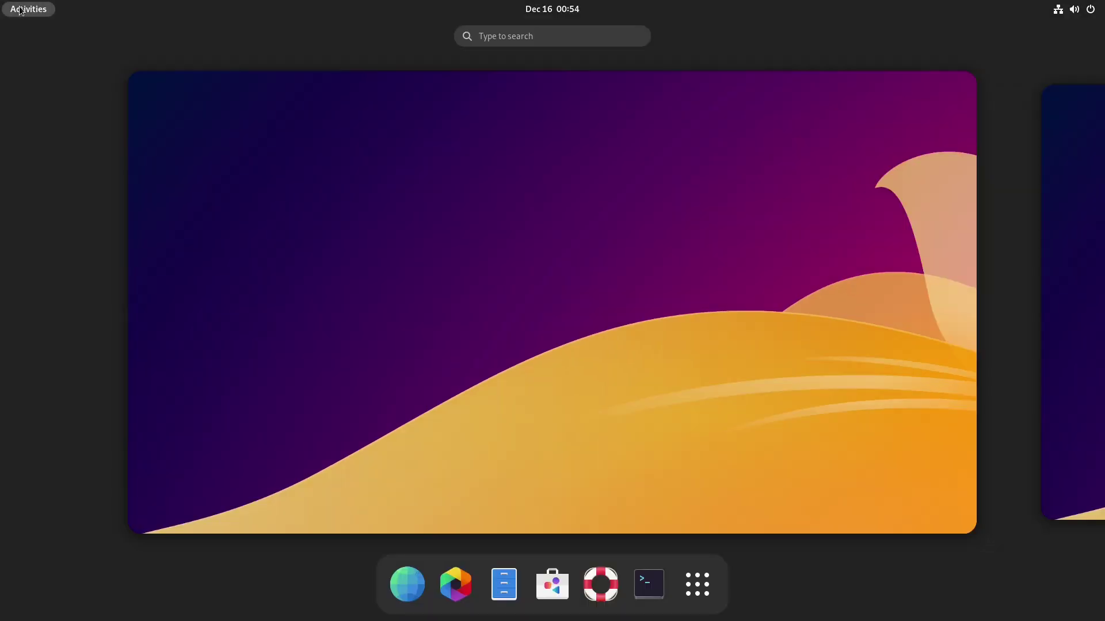
Step: Open the Ubuntu Desktop Guide in Help, scroll through its topics, and close it
{"action": "left_click", "coordinate": [601, 584]}
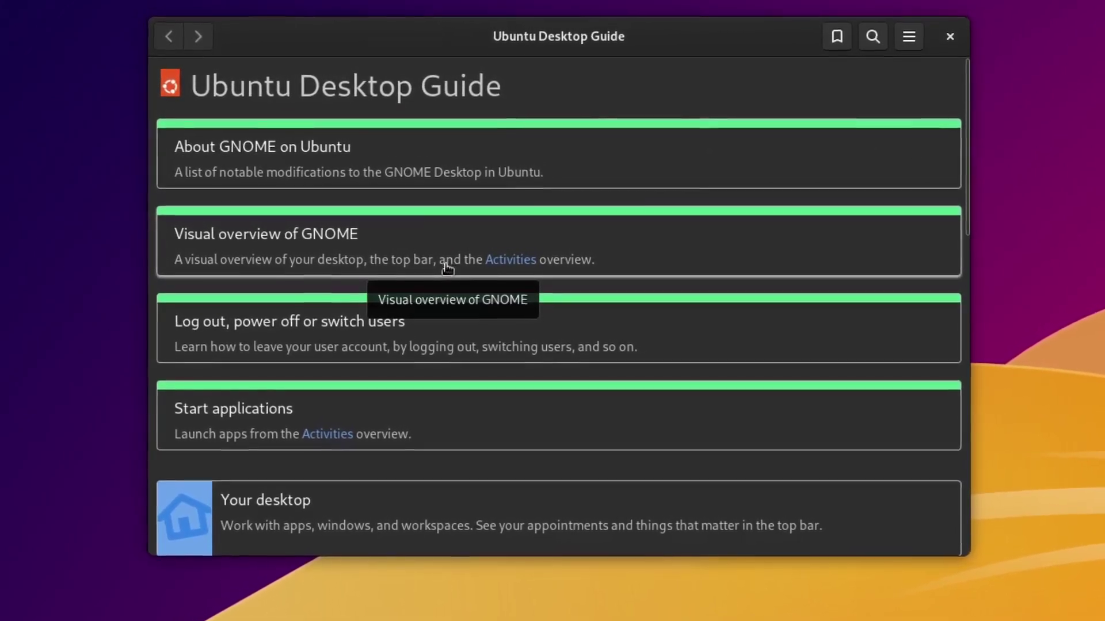
{"action": "scroll", "coordinate": [572, 276], "scroll_direction": "down", "scroll_amount": 5}
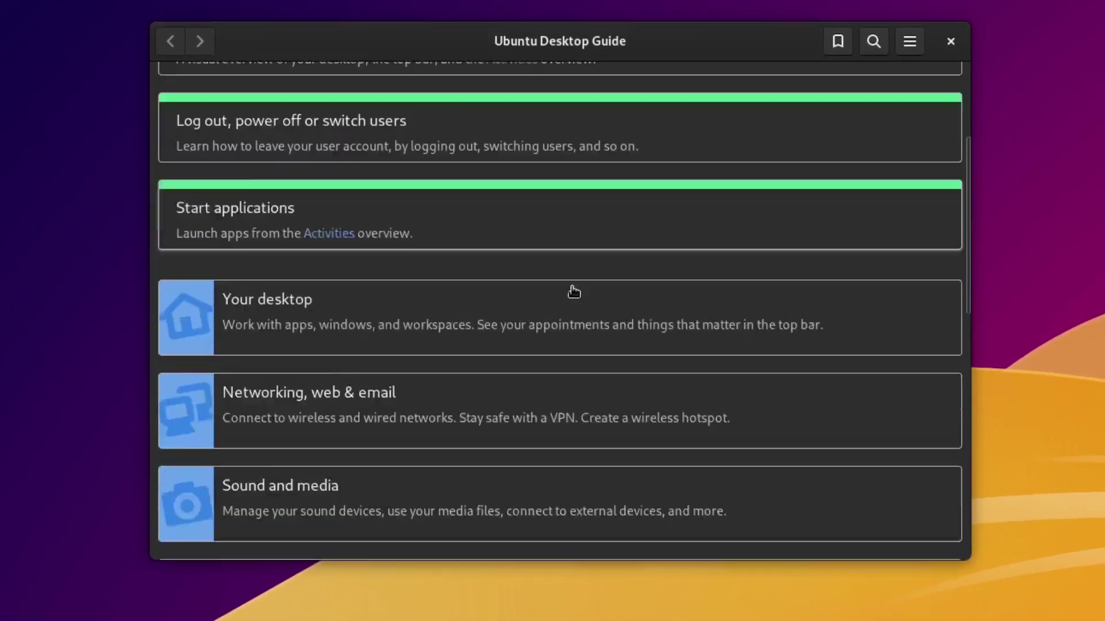
{"action": "scroll", "coordinate": [574, 290], "scroll_direction": "down", "scroll_amount": 8}
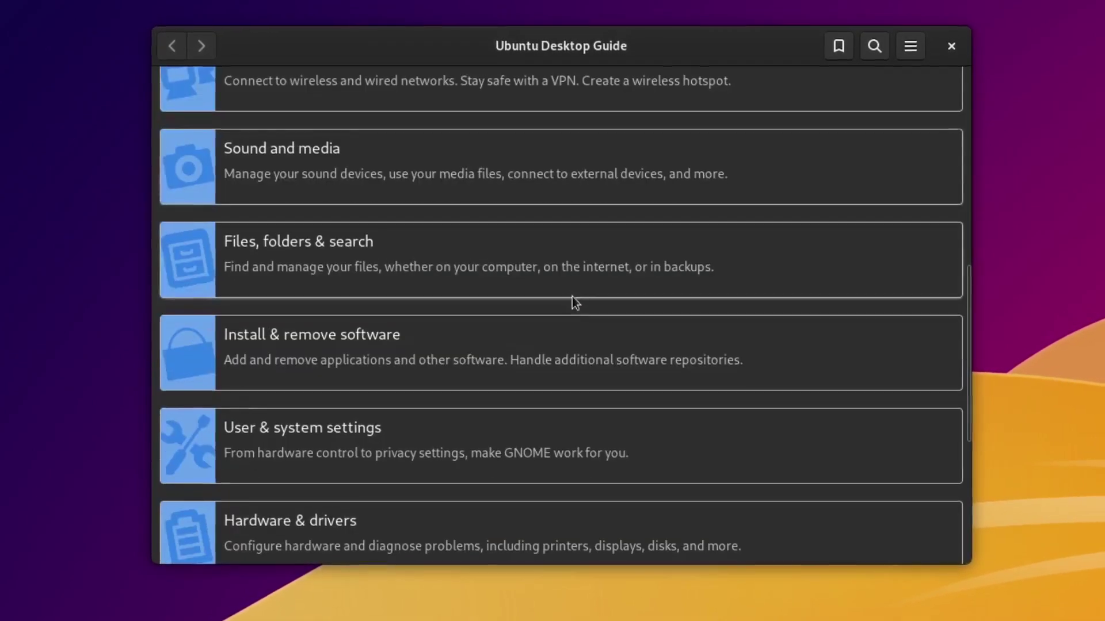
{"action": "scroll", "coordinate": [575, 303], "scroll_direction": "down", "scroll_amount": 8}
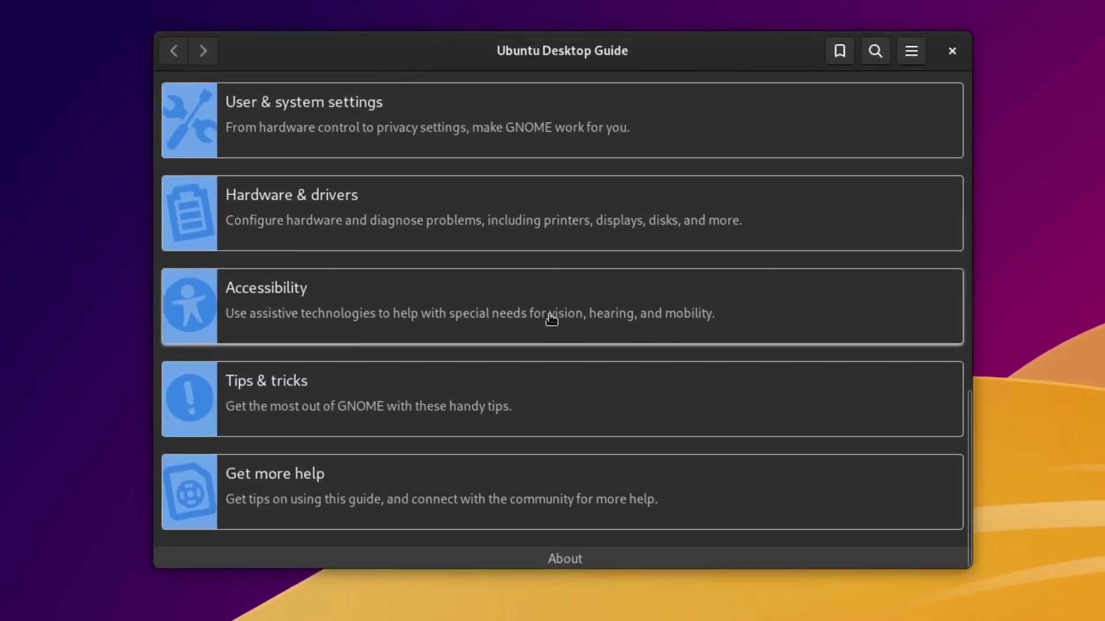
{"action": "scroll", "coordinate": [601, 277], "scroll_direction": "up", "scroll_amount": 4}
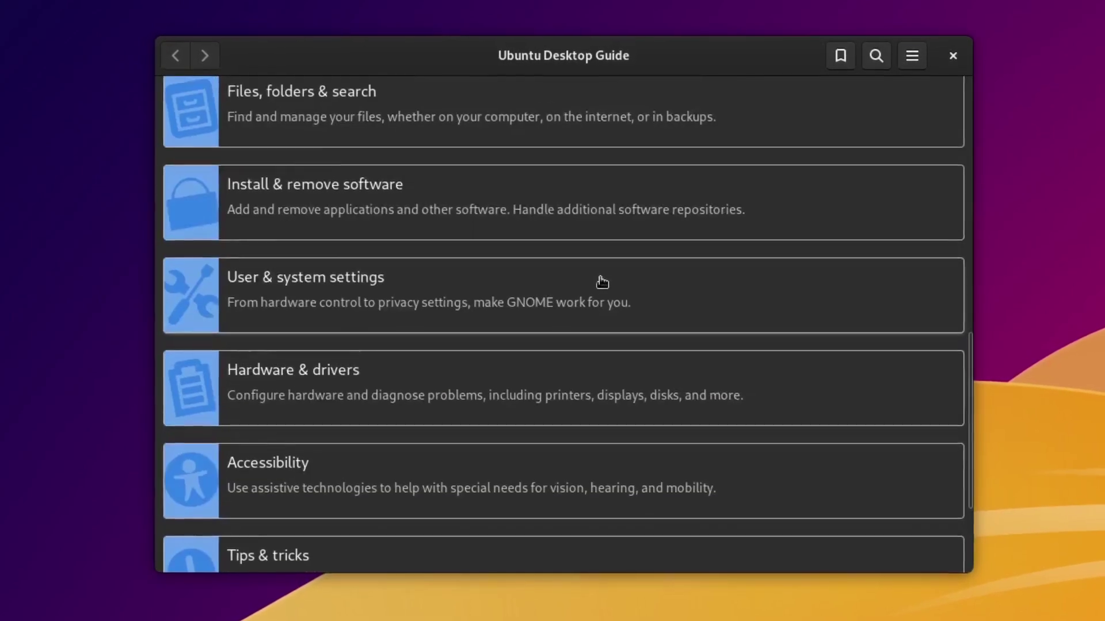
{"action": "scroll", "coordinate": [602, 282], "scroll_direction": "up", "scroll_amount": 15}
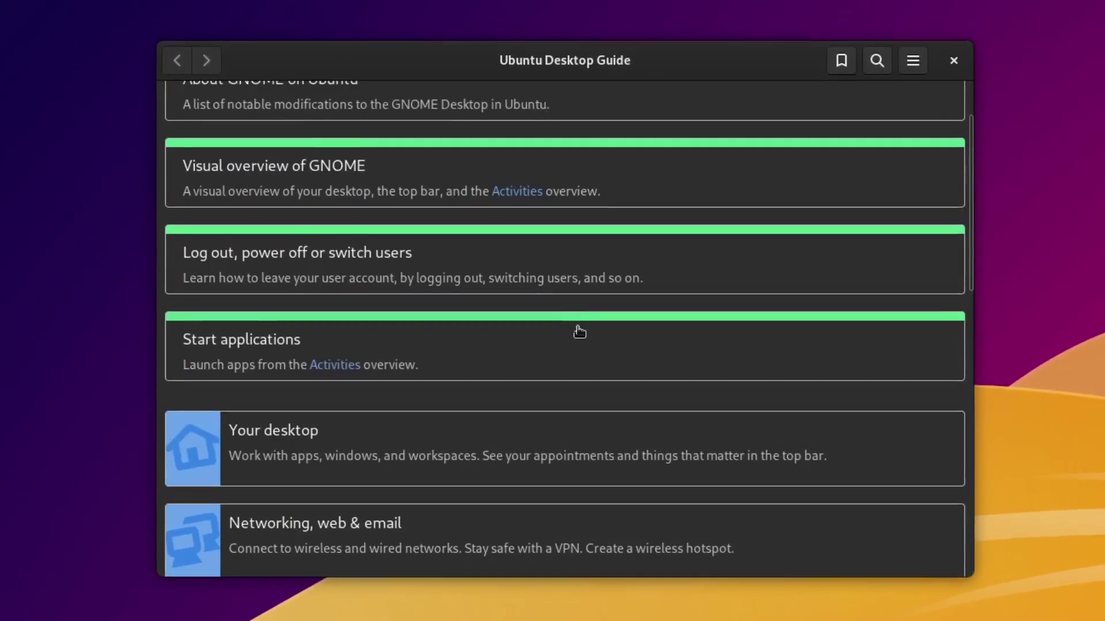
{"action": "scroll", "coordinate": [580, 323], "scroll_direction": "up", "scroll_amount": 3}
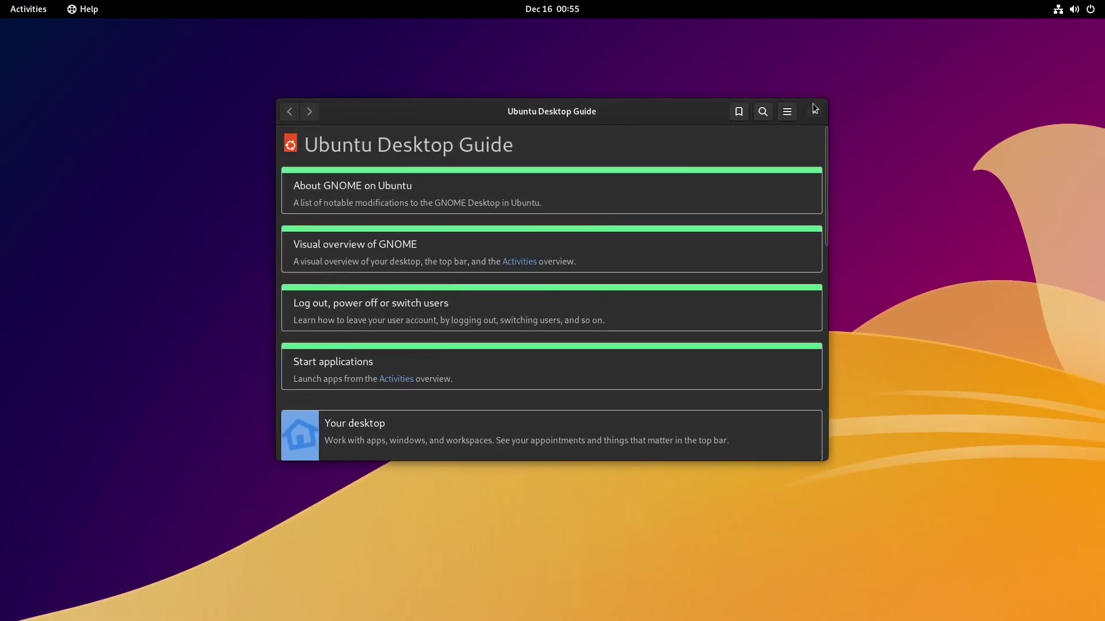
{"action": "left_click", "coordinate": [815, 111]}
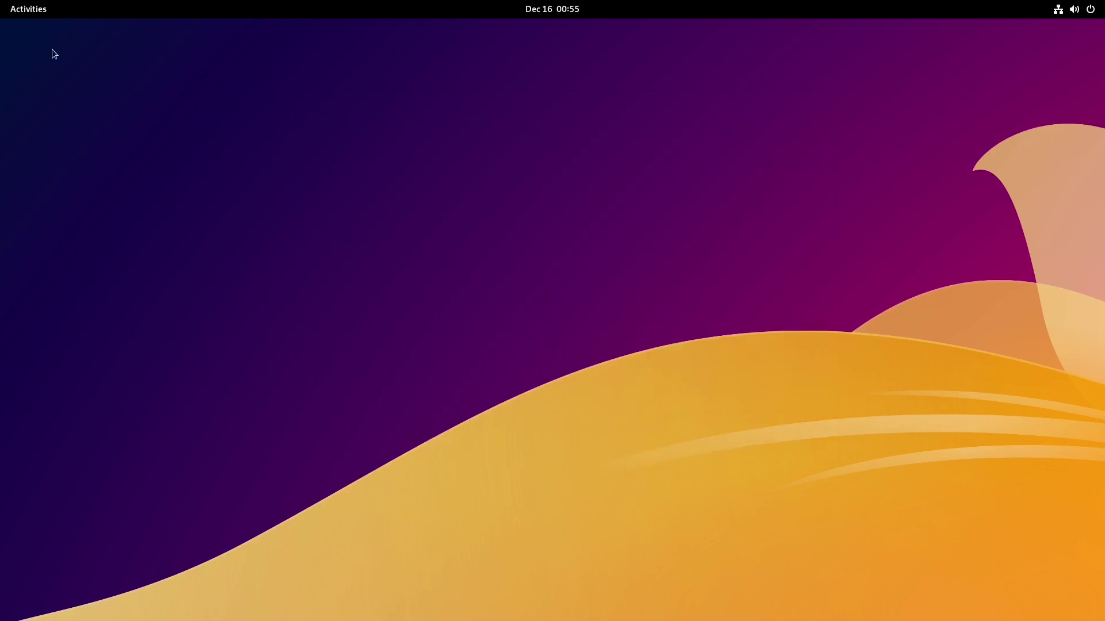
Step: Launch GNOME Software, check its About details showing version 43.0, then show the empty search field
{"action": "left_click", "coordinate": [26, 7]}
{"action": "left_click", "coordinate": [551, 583]}
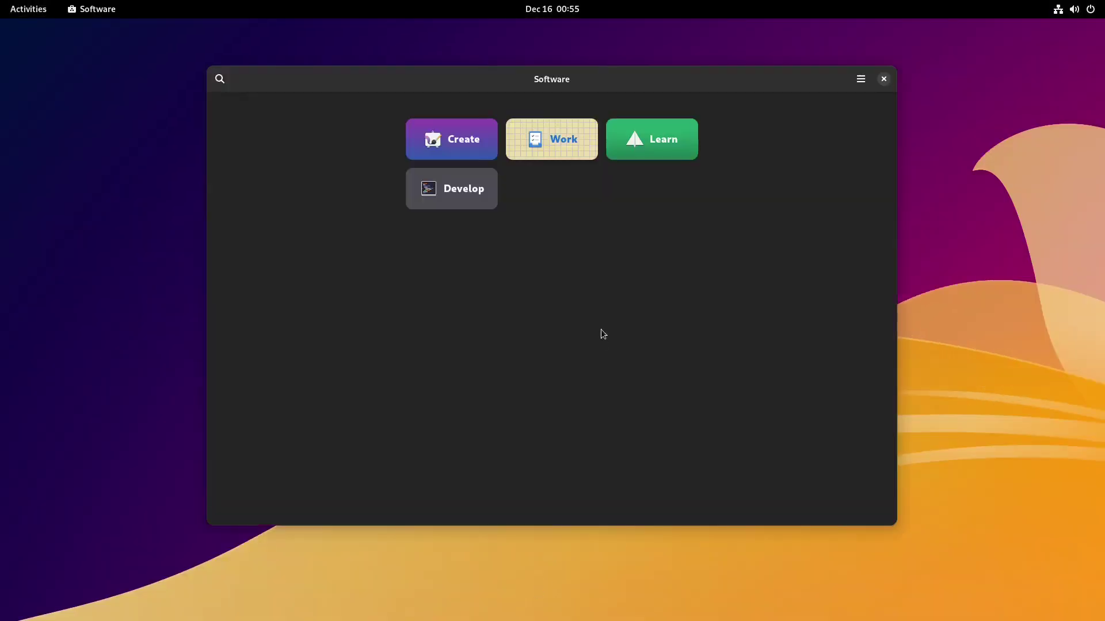
{"action": "left_click", "coordinate": [860, 80]}
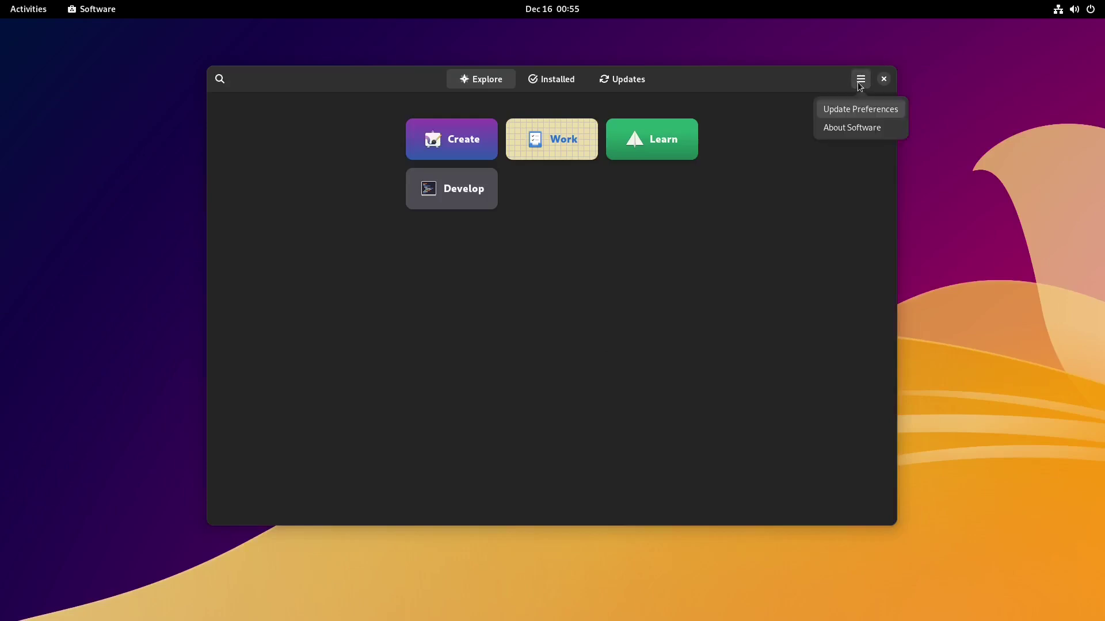
{"action": "left_click", "coordinate": [841, 128]}
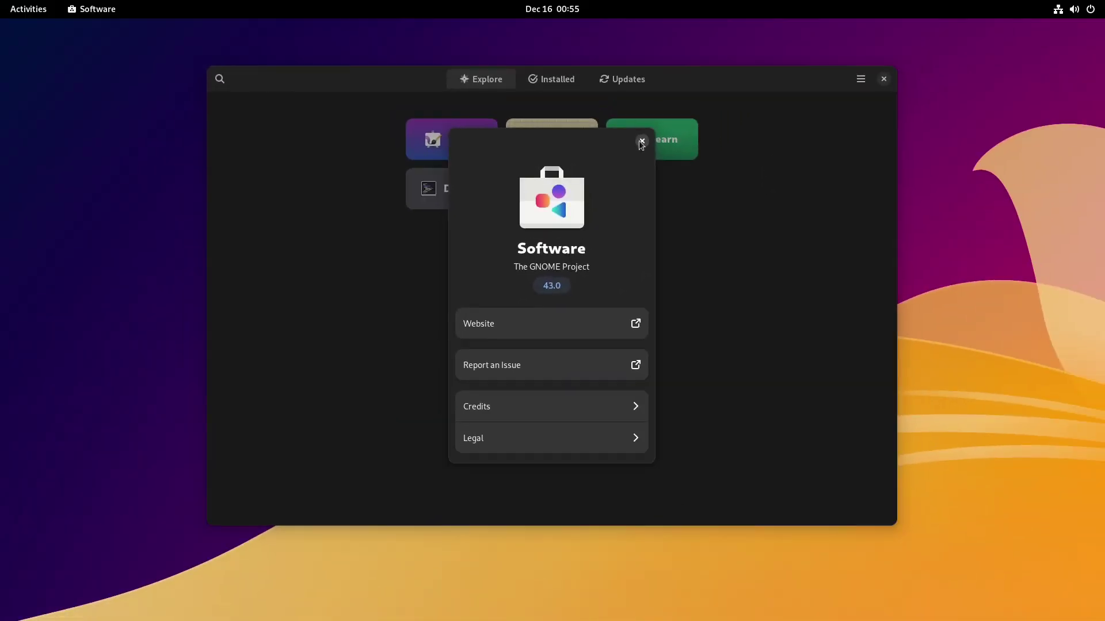
{"action": "left_click", "coordinate": [641, 141]}
{"action": "left_click", "coordinate": [220, 80]}
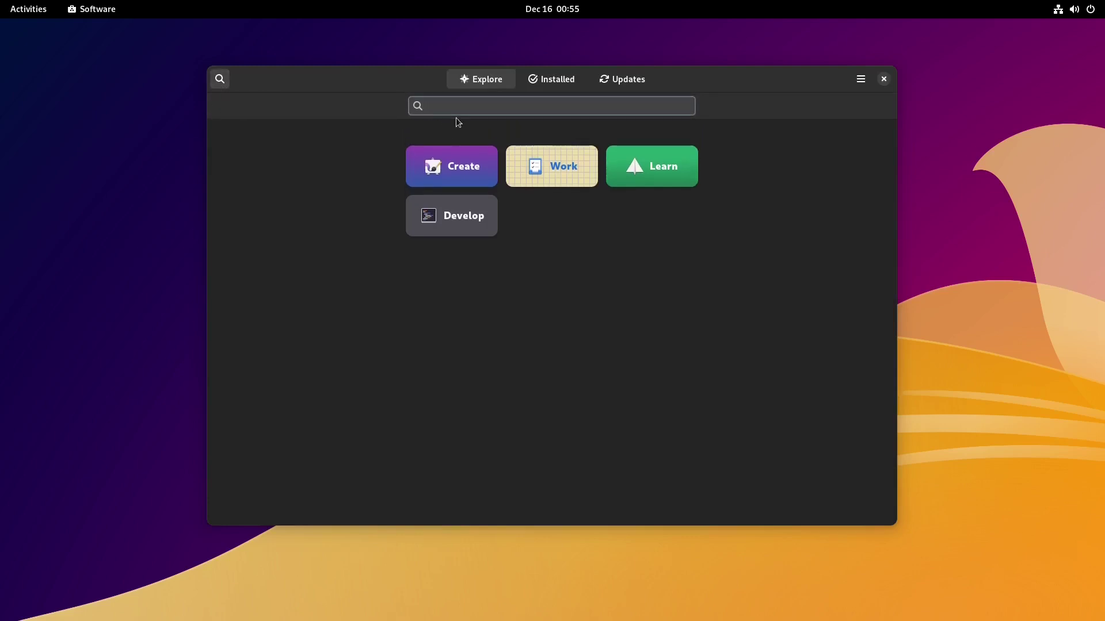
Step: Search for 'htop', open Htop and start installing it
{"action": "type", "text": "htop"}
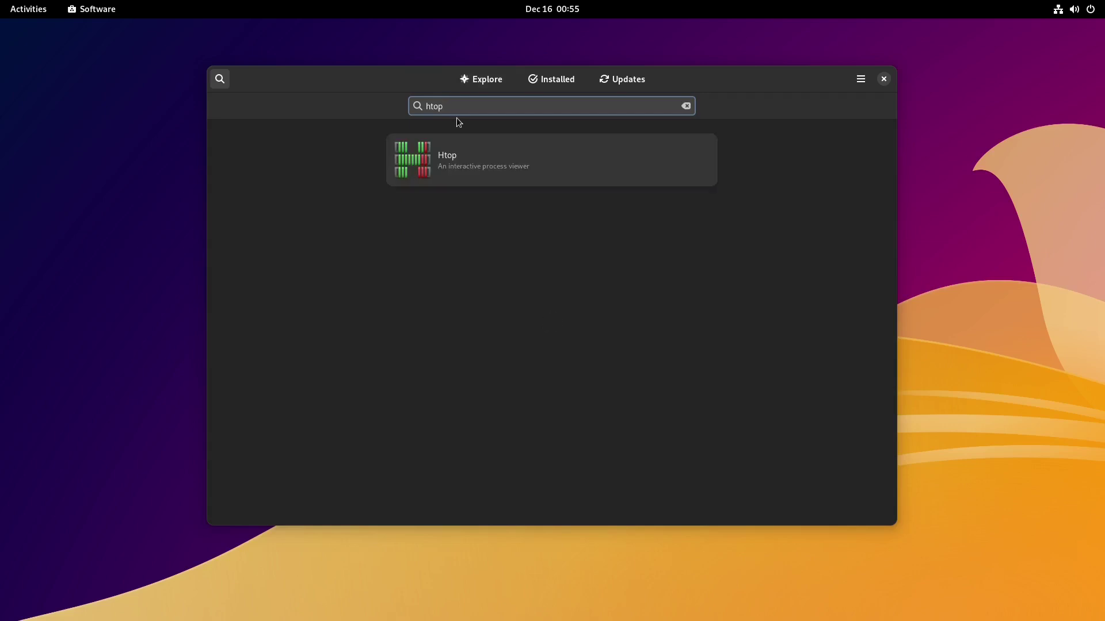
{"action": "left_click", "coordinate": [409, 167]}
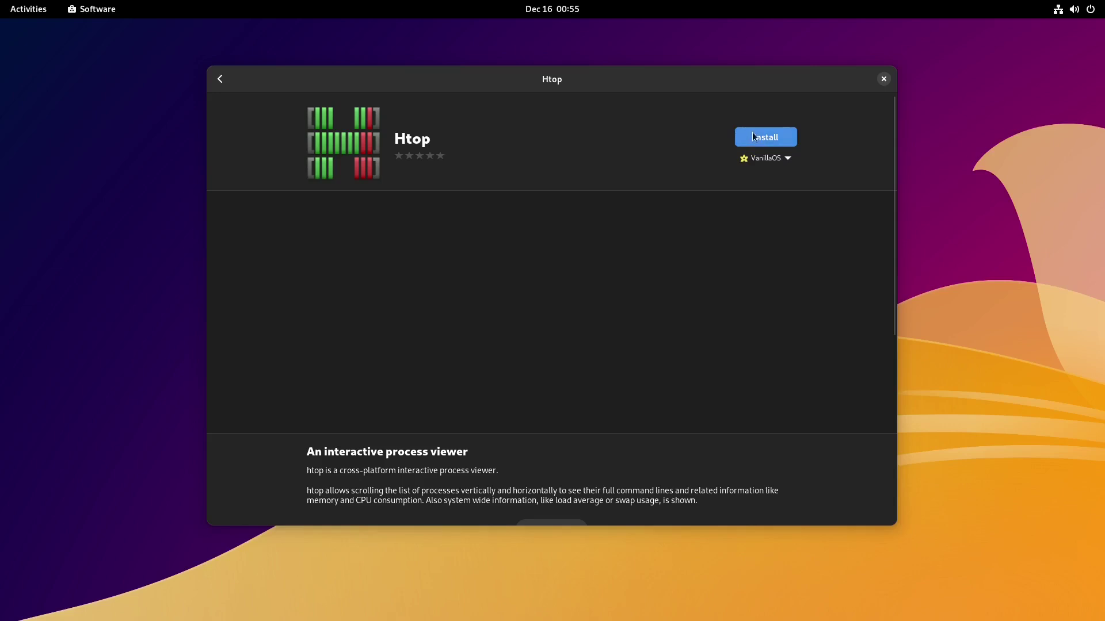
{"action": "left_click", "coordinate": [754, 136]}
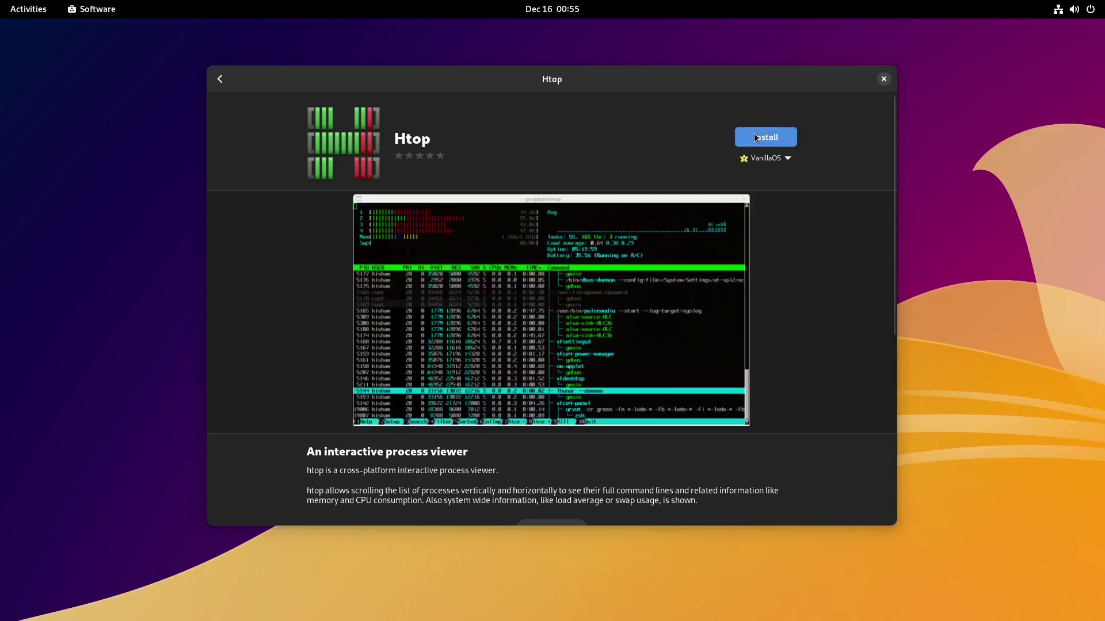
{"action": "left_click", "coordinate": [219, 79]}
Step: Search for neofetch, find nothing, clear the field and view the Installed list
{"action": "double_click", "coordinate": [448, 103]}
{"action": "type", "text": "neofetch"}
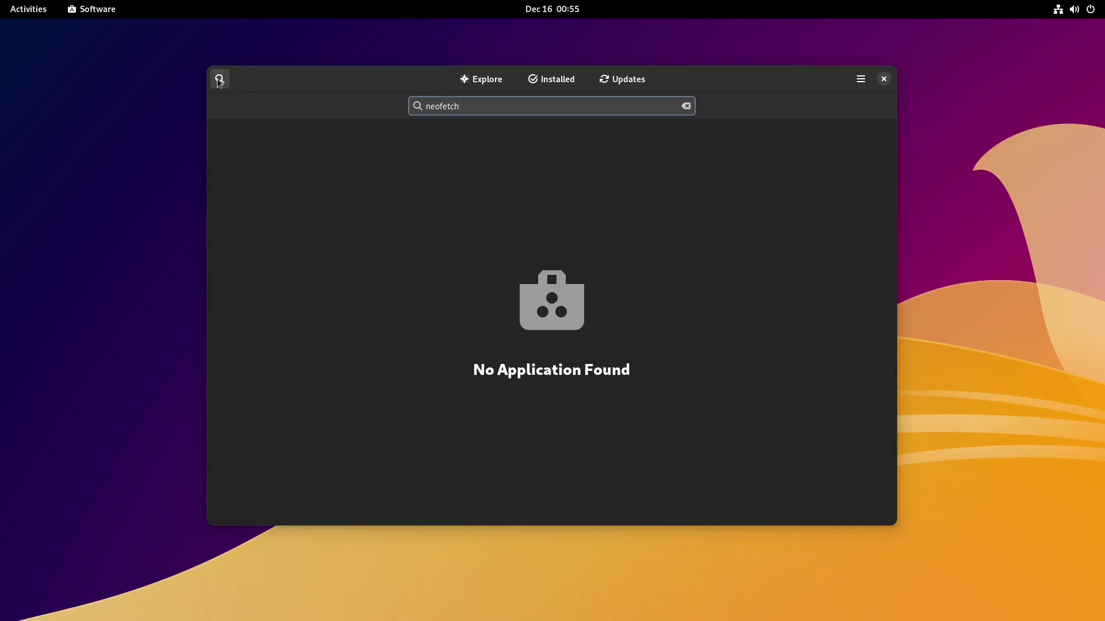
{"action": "left_click", "coordinate": [686, 106]}
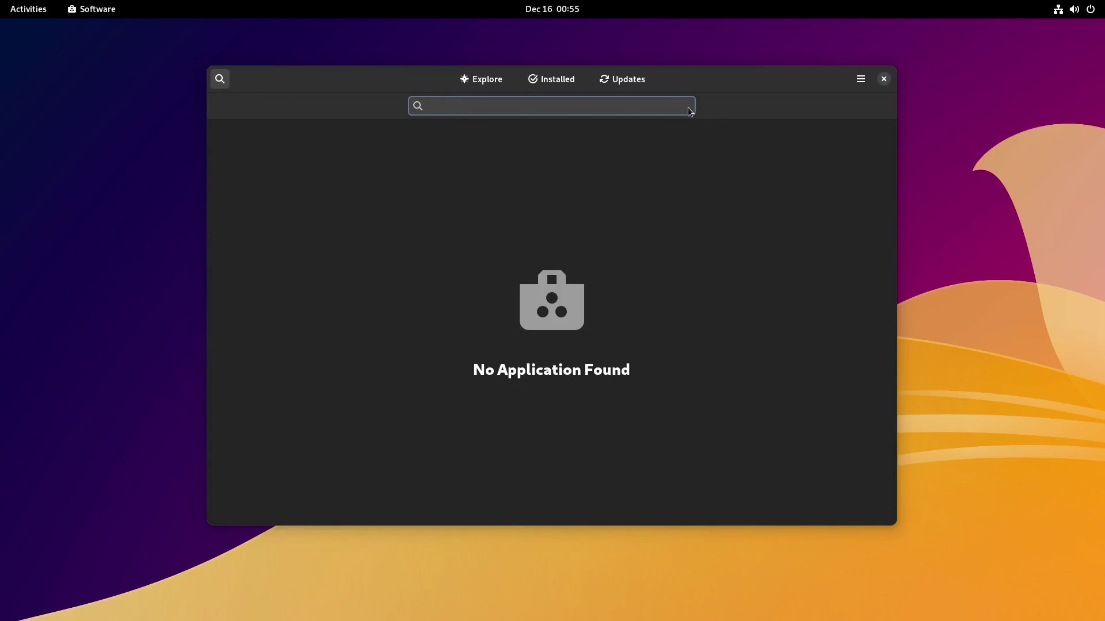
{"action": "left_click", "coordinate": [552, 81]}
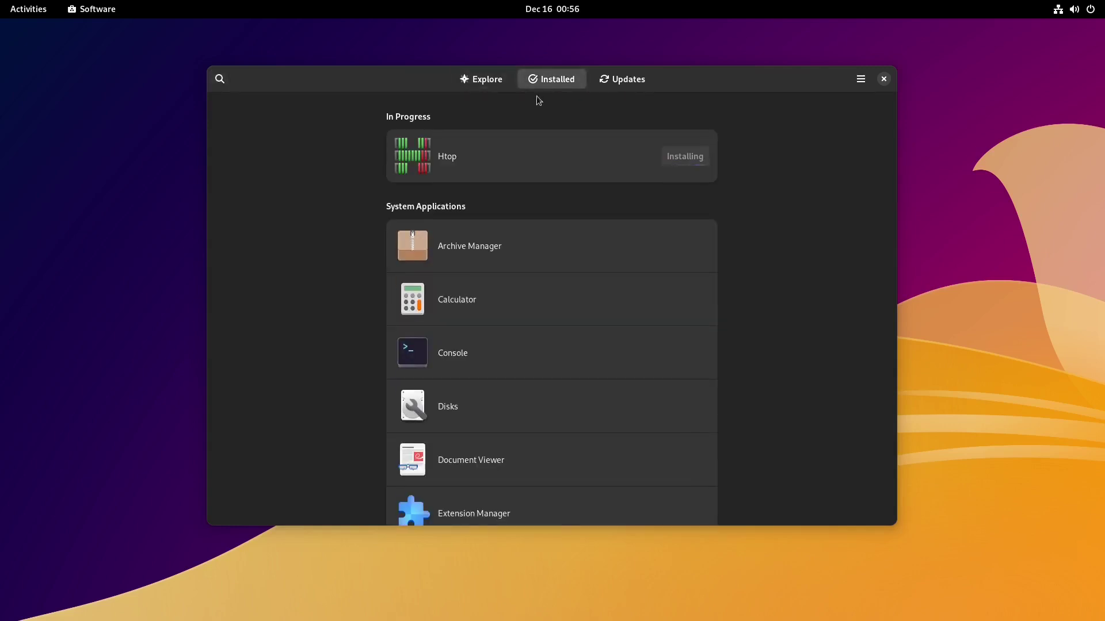
{"action": "left_click", "coordinate": [25, 7]}
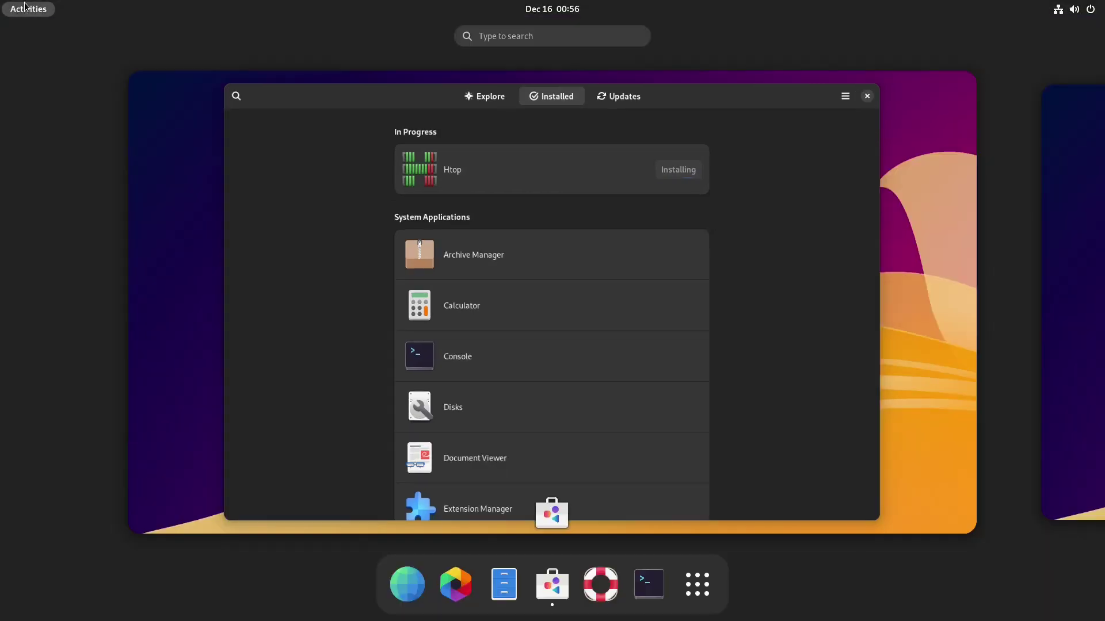
{"action": "left_click", "coordinate": [503, 588]}
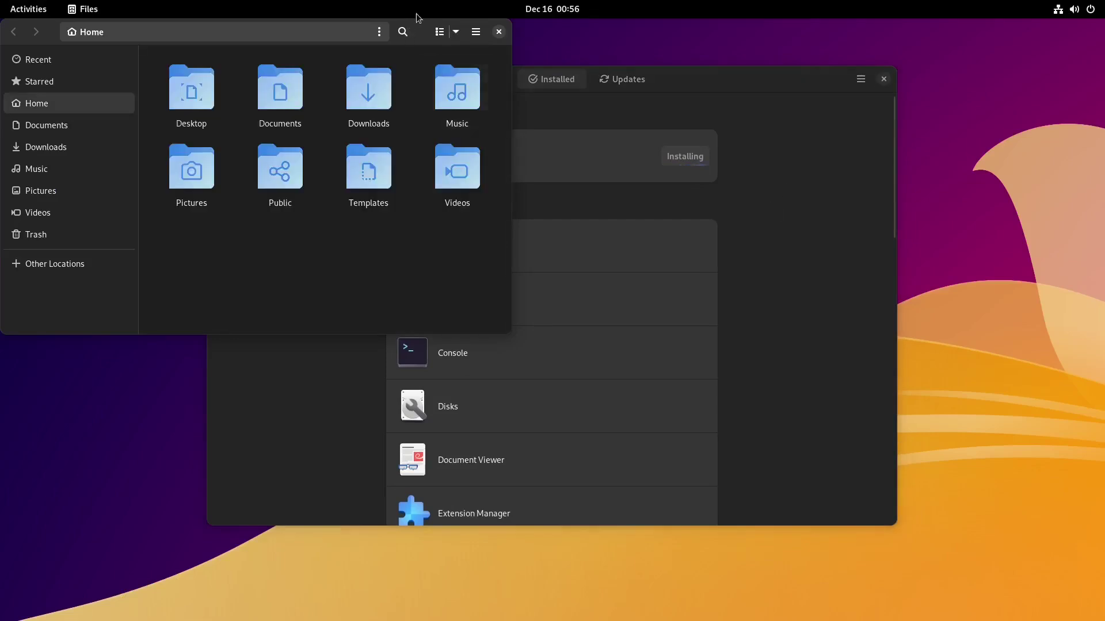
{"action": "double_click", "coordinate": [422, 27]}
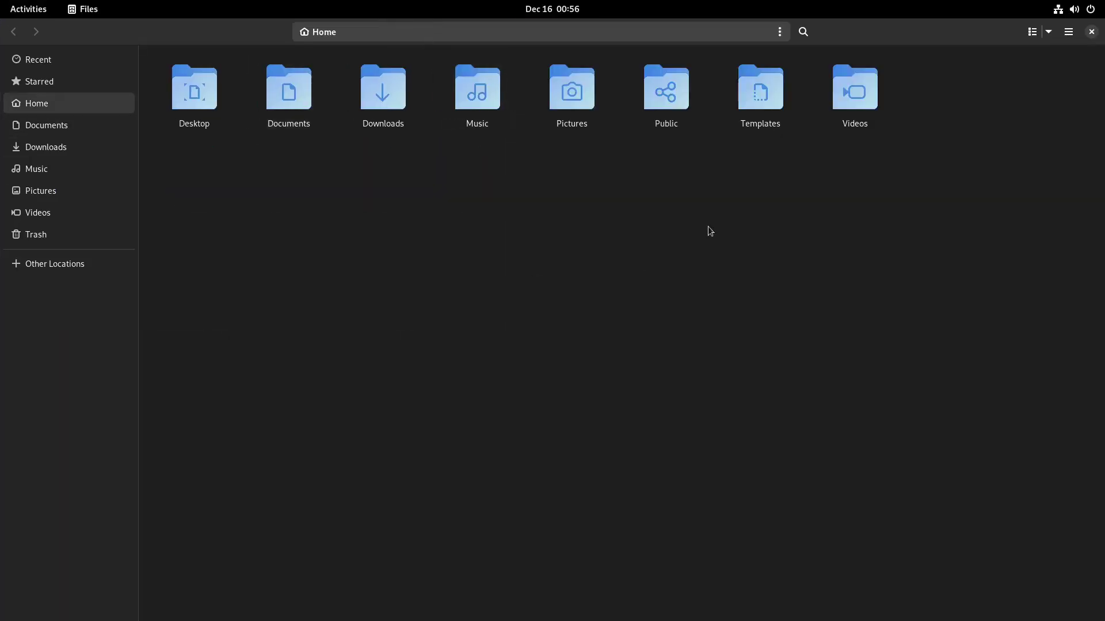
{"action": "left_click", "coordinate": [1070, 34]}
{"action": "left_click", "coordinate": [1015, 255]}
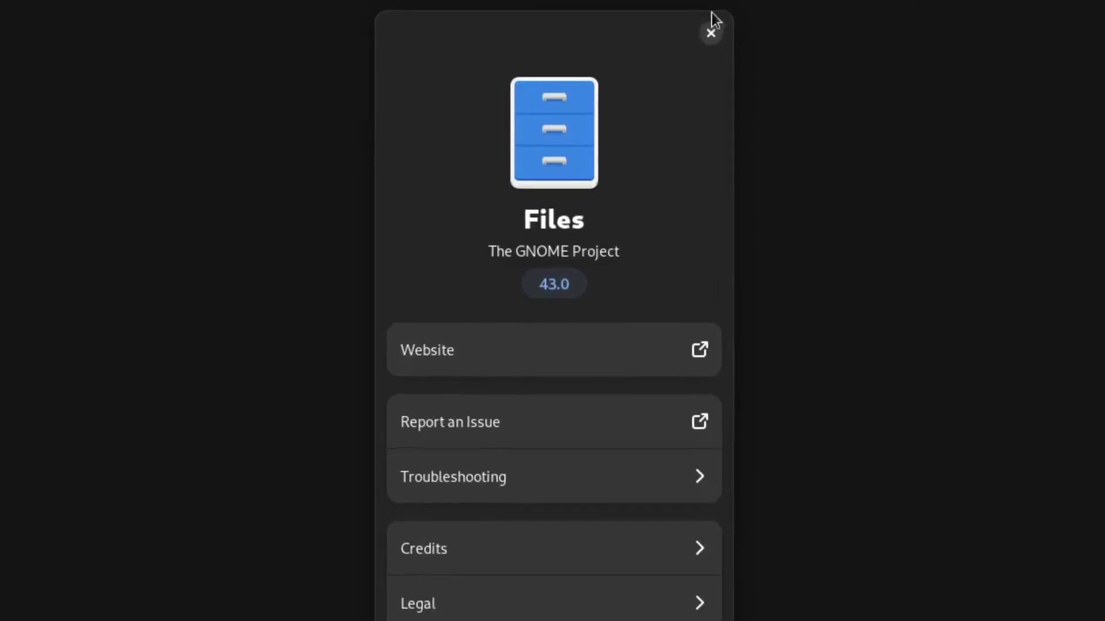
{"action": "left_click", "coordinate": [712, 31]}
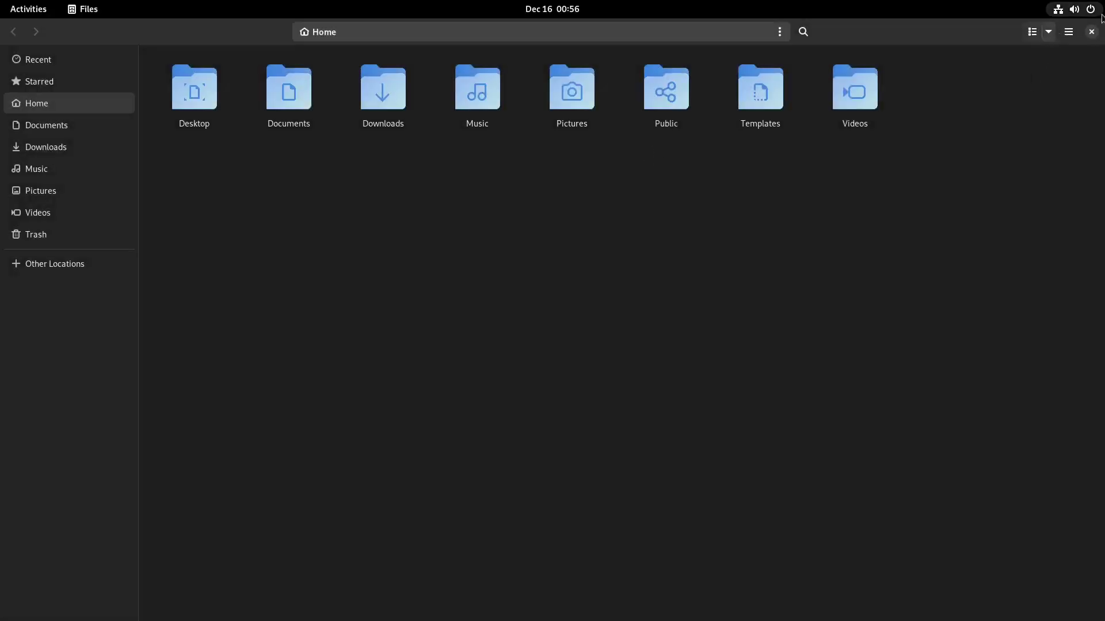
{"action": "left_click", "coordinate": [1092, 32]}
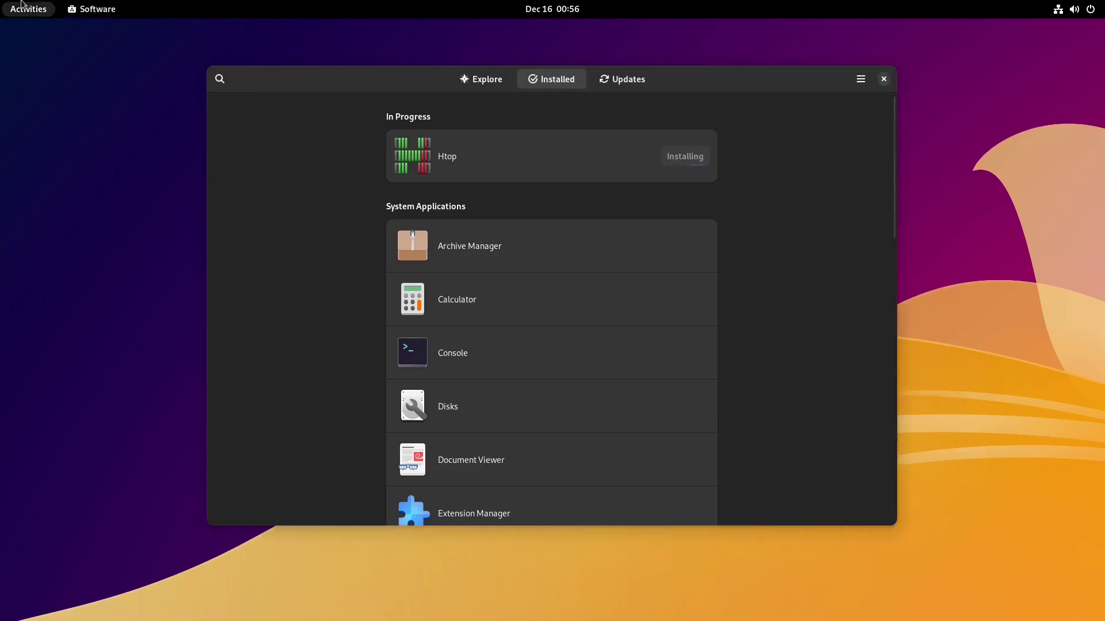
{"action": "mouse_move", "coordinate": [19, 6]}
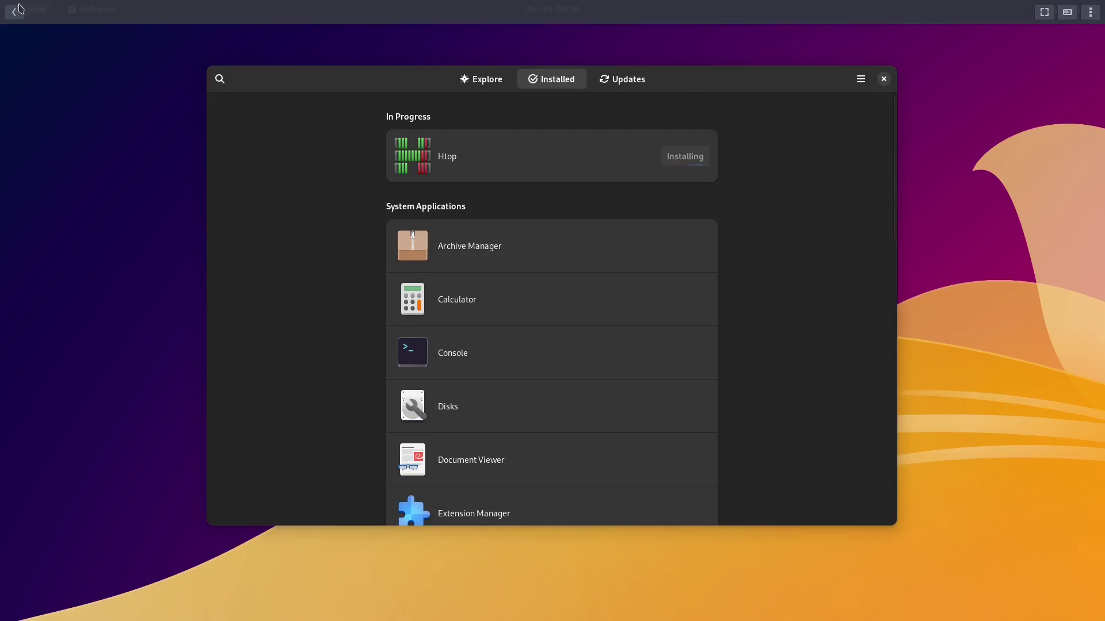
Step: Launch Photos from the overview and show its About dialog with version 43.0
{"action": "left_click", "coordinate": [33, 11]}
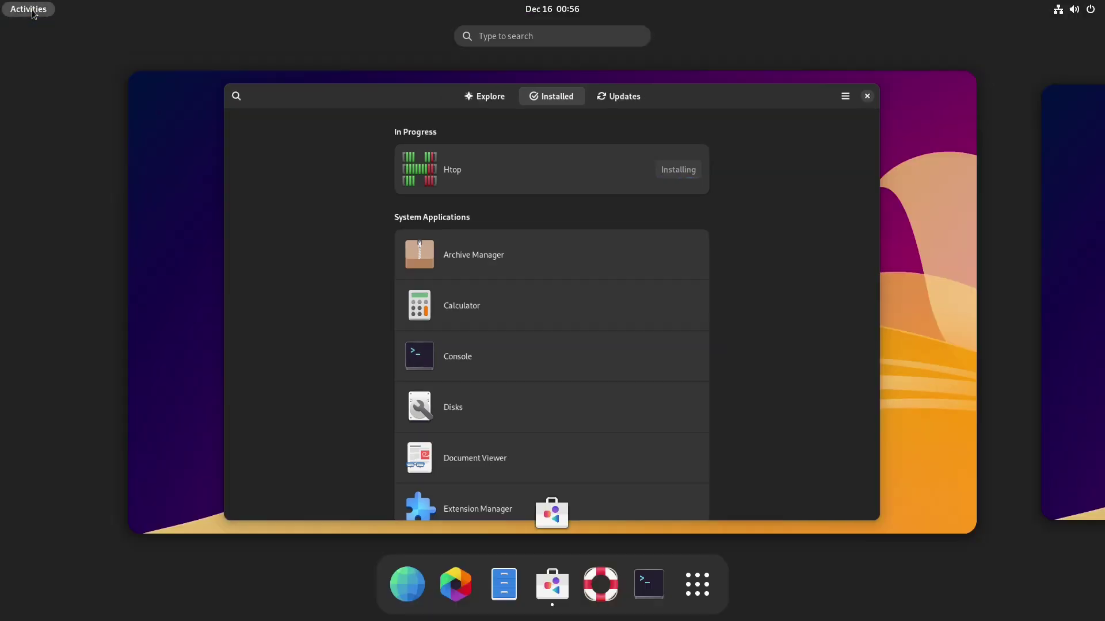
{"action": "left_click", "coordinate": [447, 588]}
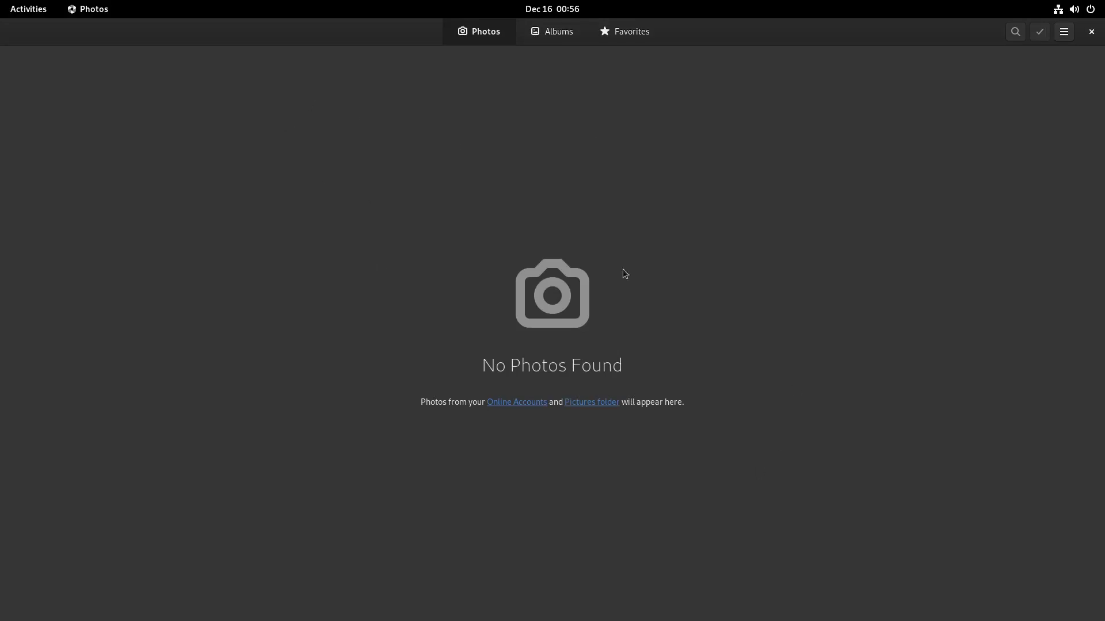
{"action": "left_click", "coordinate": [1068, 36]}
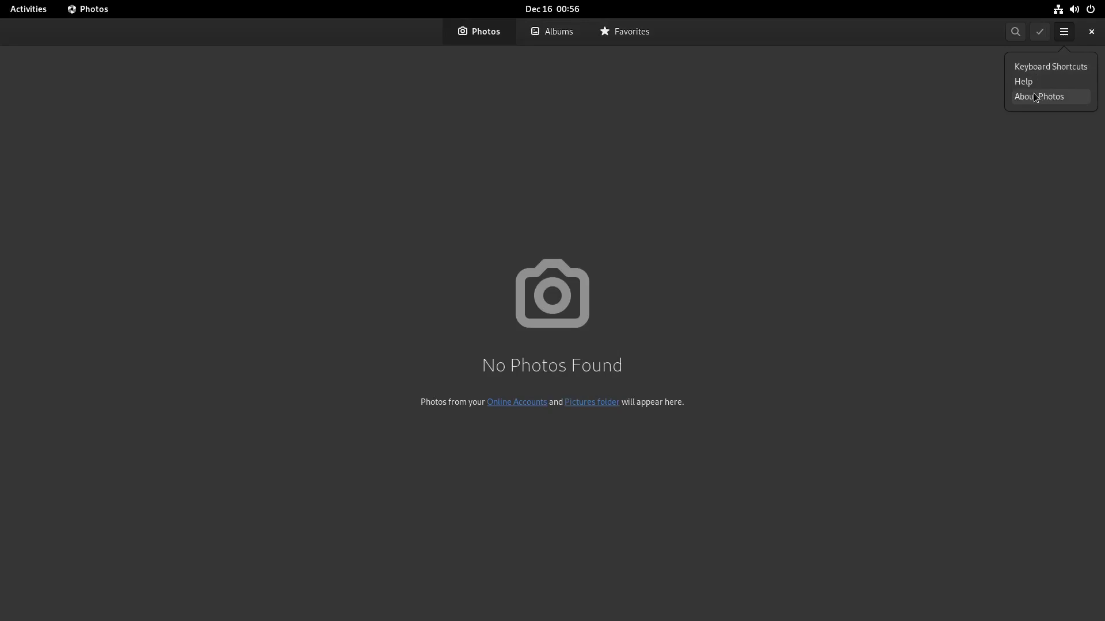
{"action": "left_click", "coordinate": [1036, 97]}
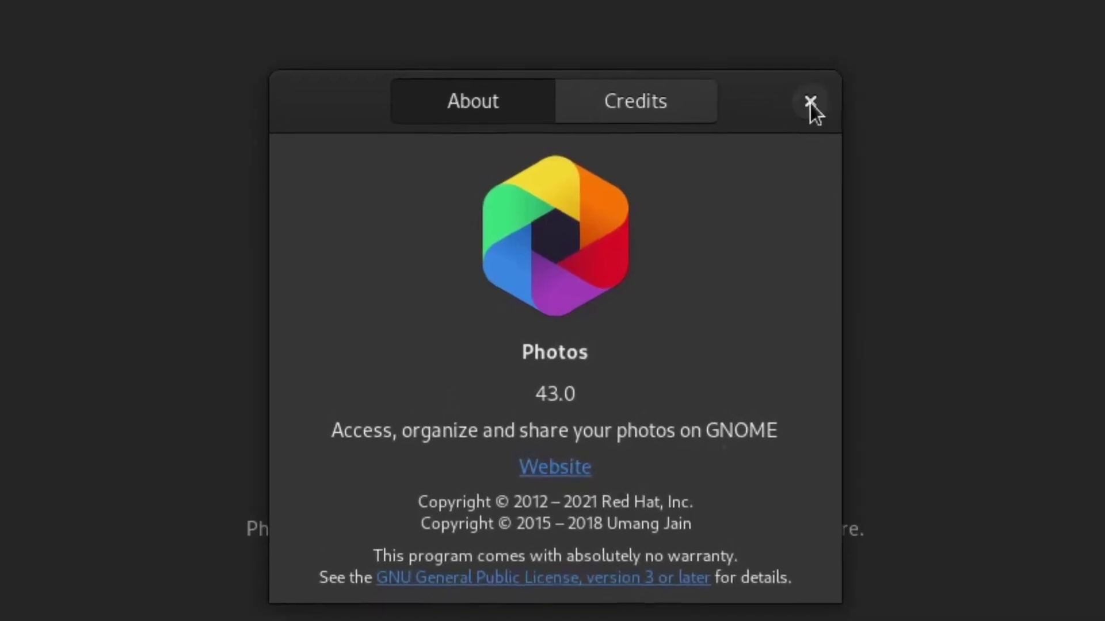
Step: Close the About dialog and Photos, returning to the overview showing only Software
{"action": "left_click", "coordinate": [811, 101]}
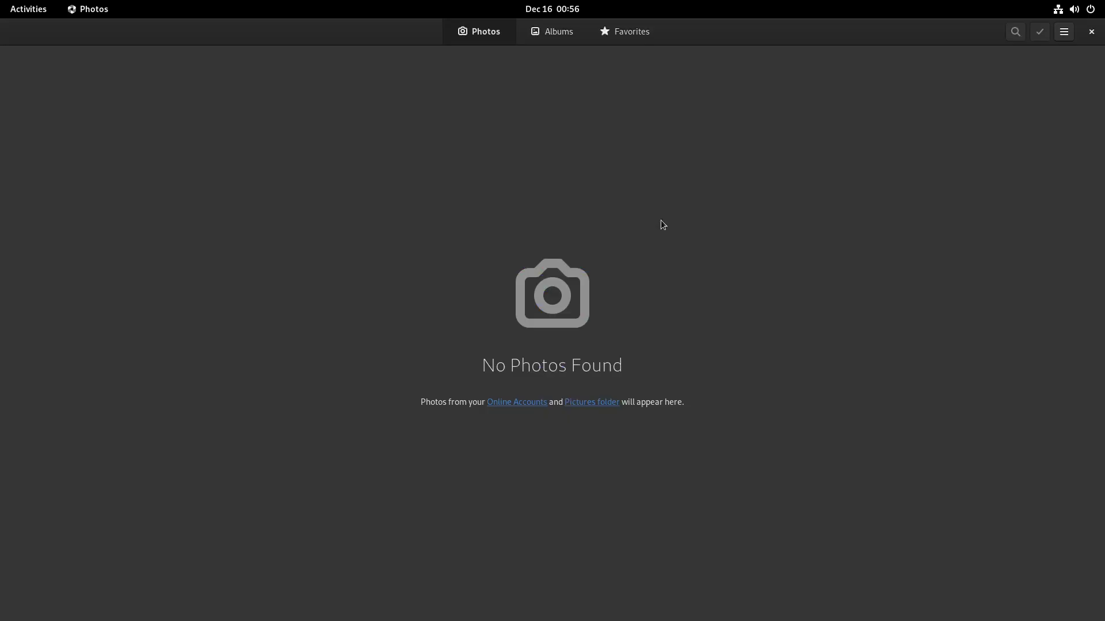
{"action": "left_click", "coordinate": [1092, 32]}
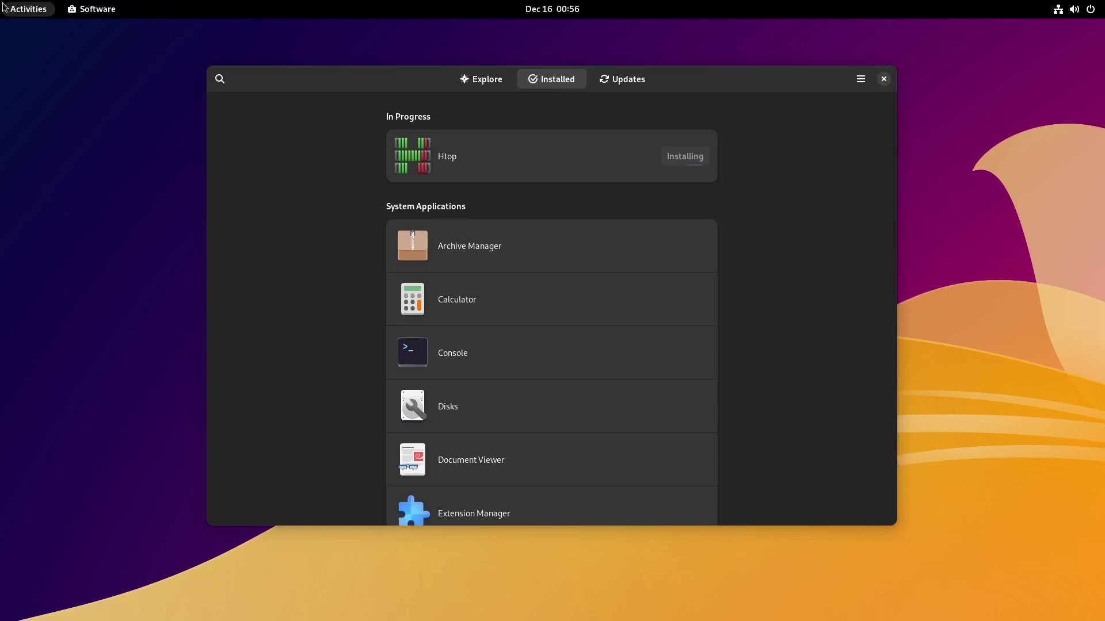
{"action": "left_click", "coordinate": [17, 7]}
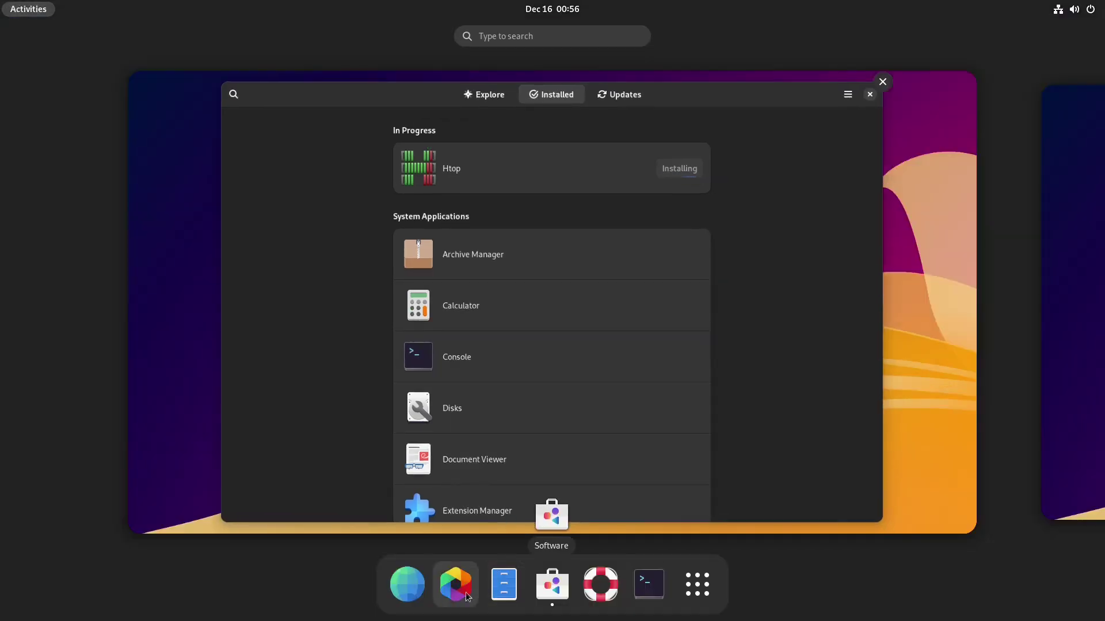
Step: Launch GNOME Web and open its help pages, centred on the screen
{"action": "left_click", "coordinate": [406, 586]}
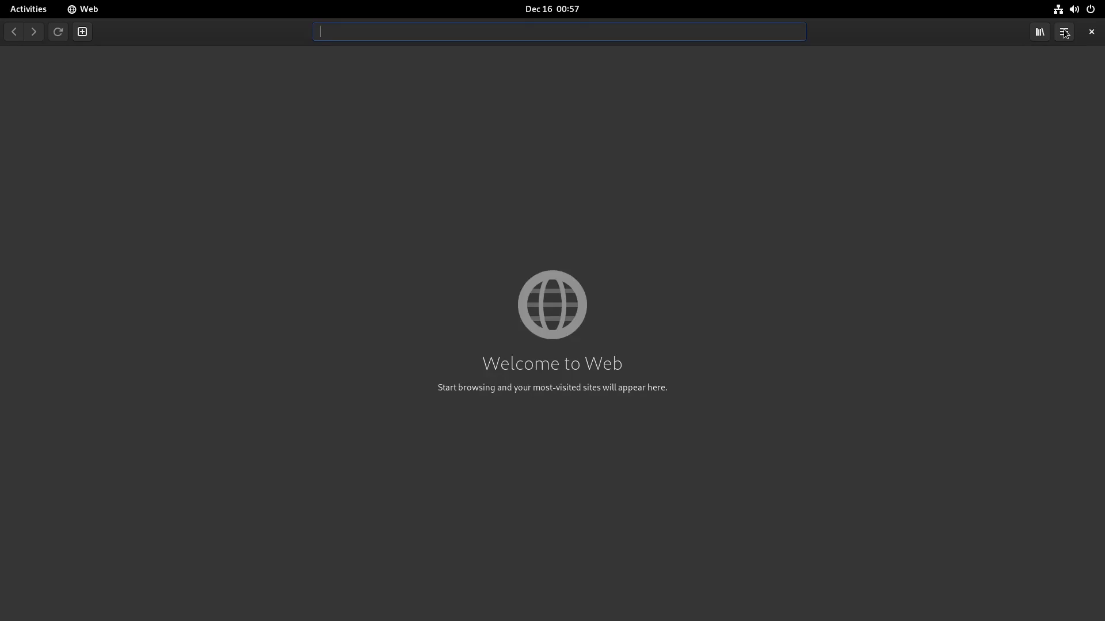
{"action": "left_click", "coordinate": [1065, 33]}
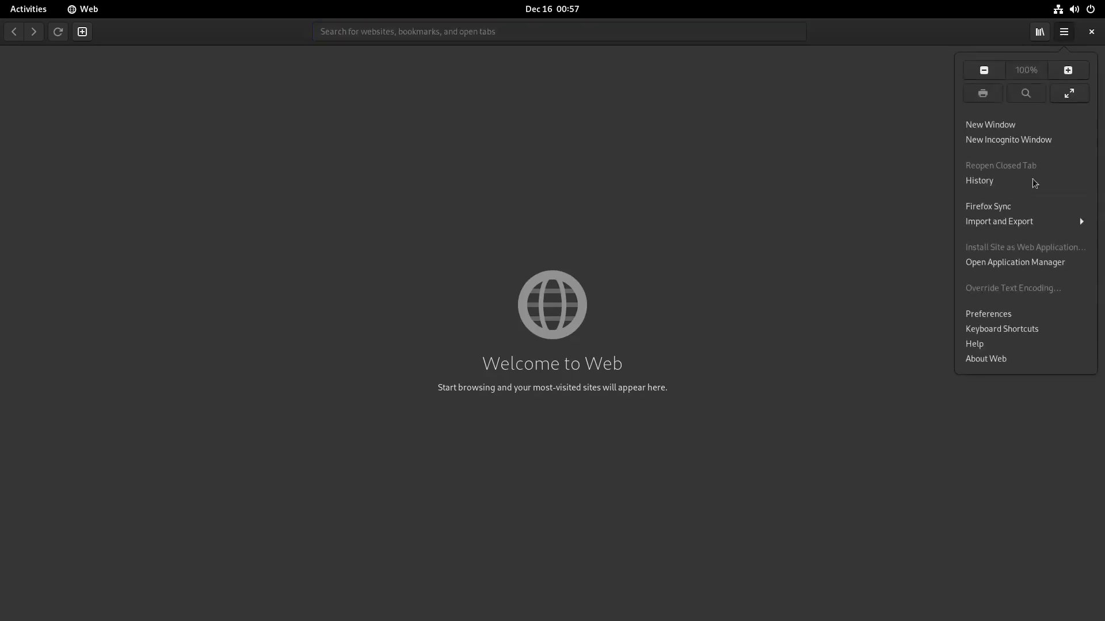
{"action": "left_click", "coordinate": [993, 345]}
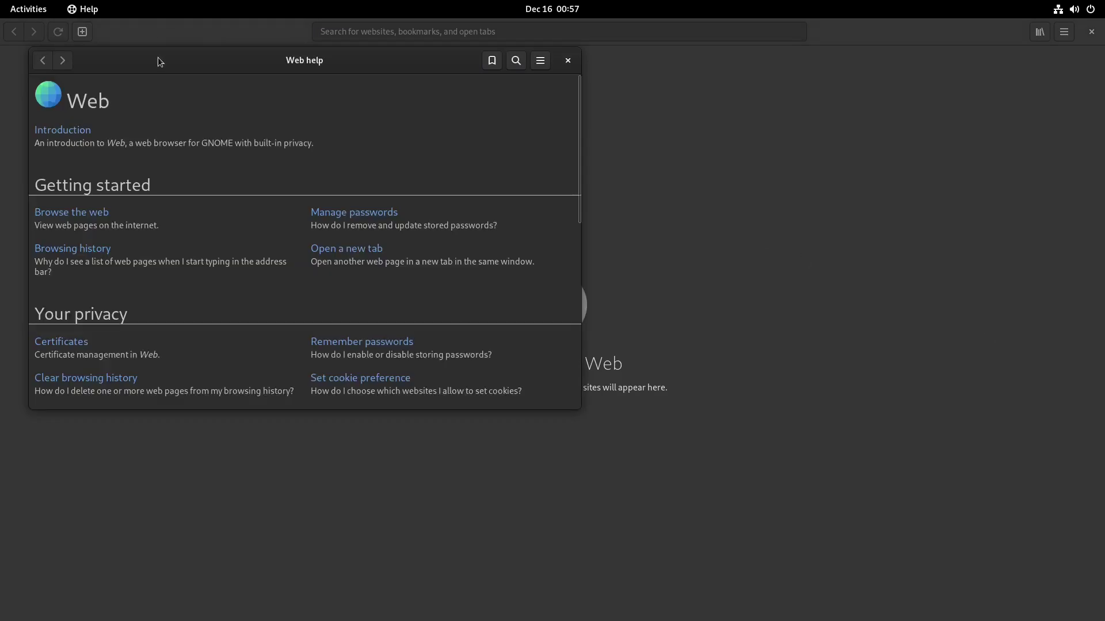
{"action": "left_click_drag", "start_coordinate": [158, 57], "coordinate": [409, 129]}
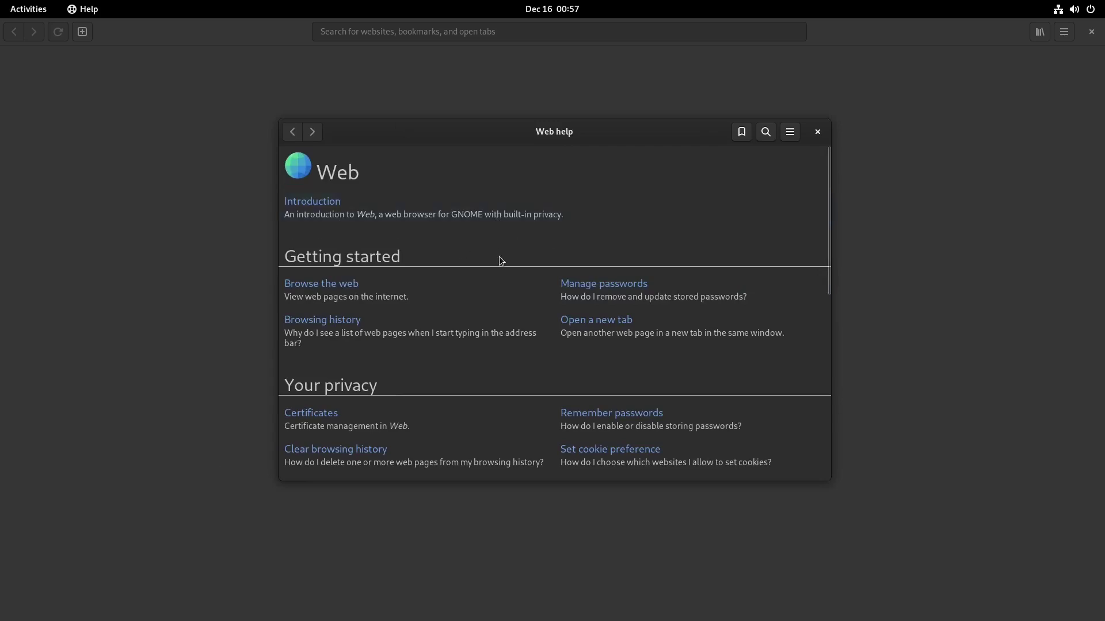
Step: Scroll through the Web help and expand its About section with licence details
{"action": "scroll", "coordinate": [500, 261], "scroll_direction": "down", "scroll_amount": 10}
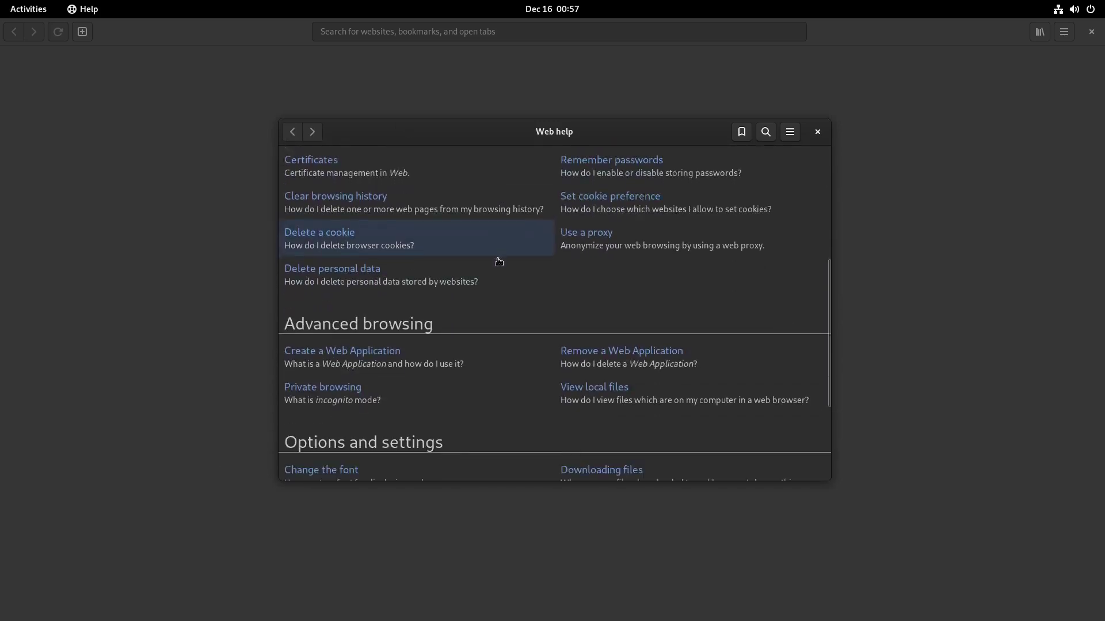
{"action": "scroll", "coordinate": [483, 287], "scroll_direction": "down", "scroll_amount": 2}
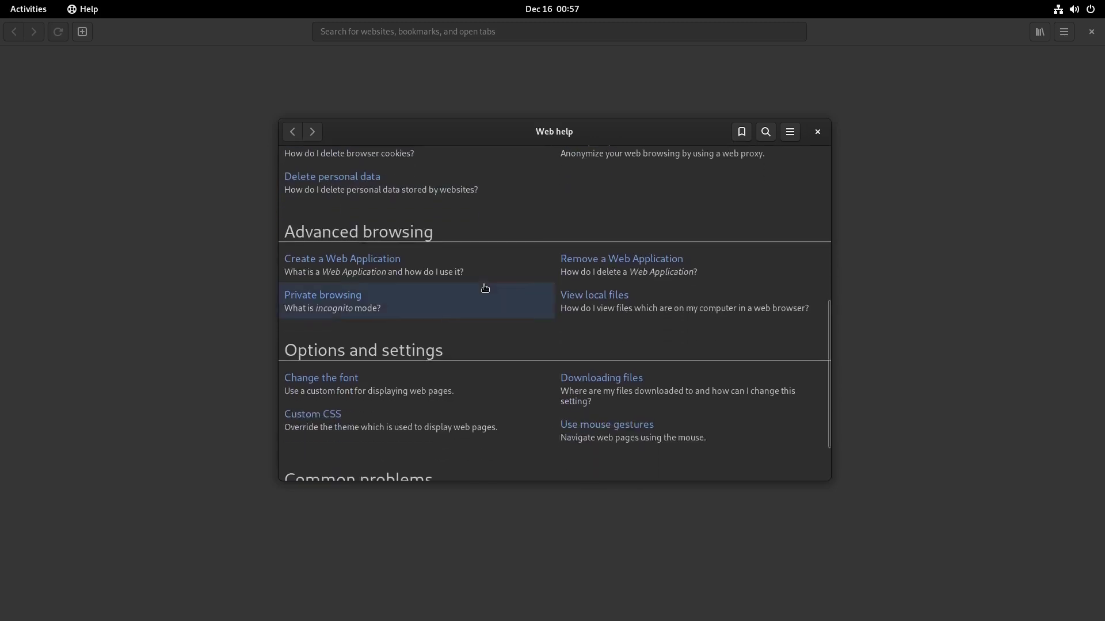
{"action": "scroll", "coordinate": [485, 288], "scroll_direction": "down", "scroll_amount": 2}
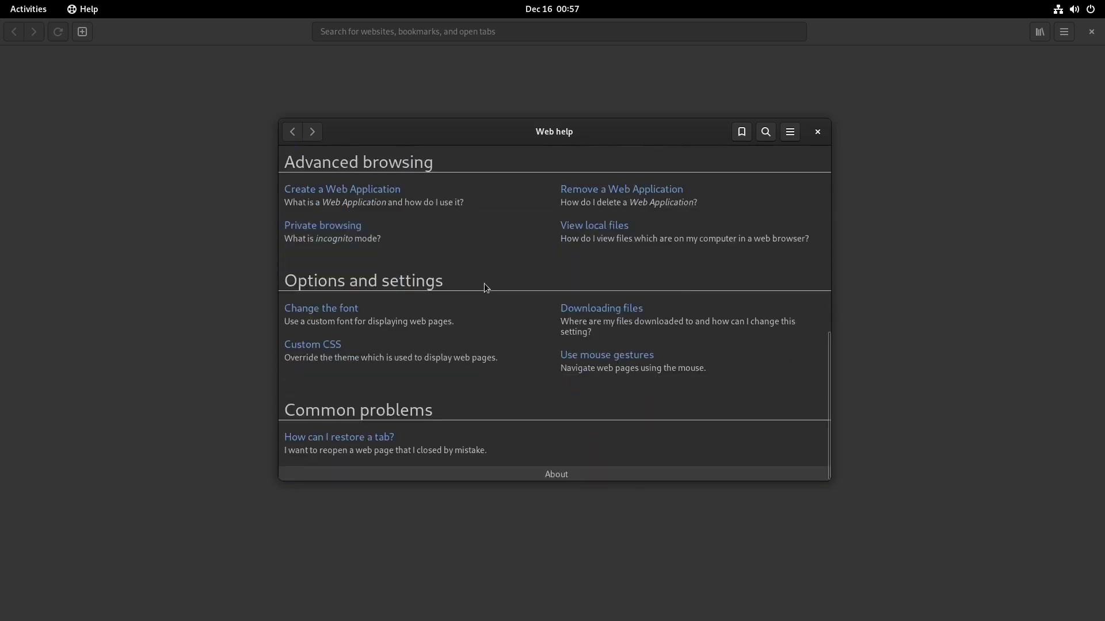
{"action": "left_click", "coordinate": [557, 475]}
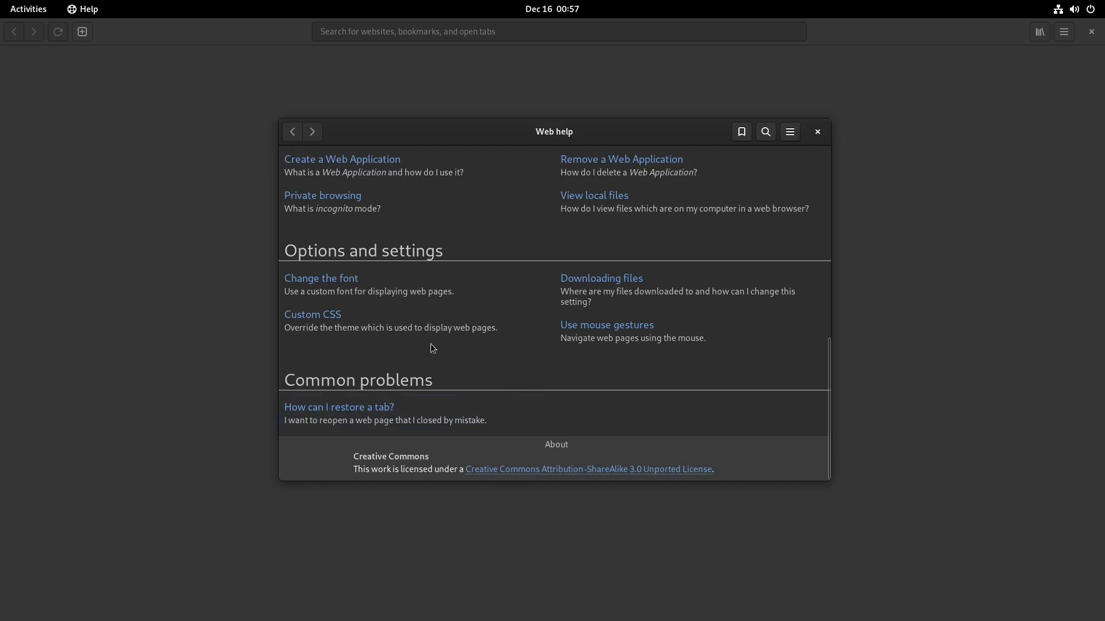
{"action": "scroll", "coordinate": [697, 260], "scroll_direction": "up", "scroll_amount": 3}
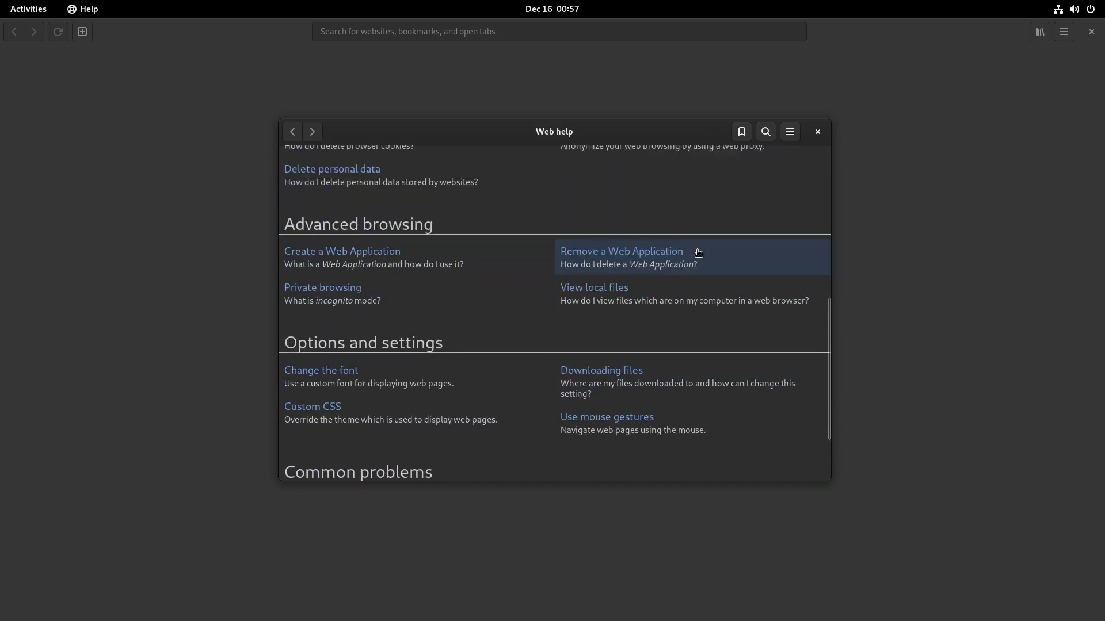
{"action": "scroll", "coordinate": [697, 256], "scroll_direction": "up", "scroll_amount": 10}
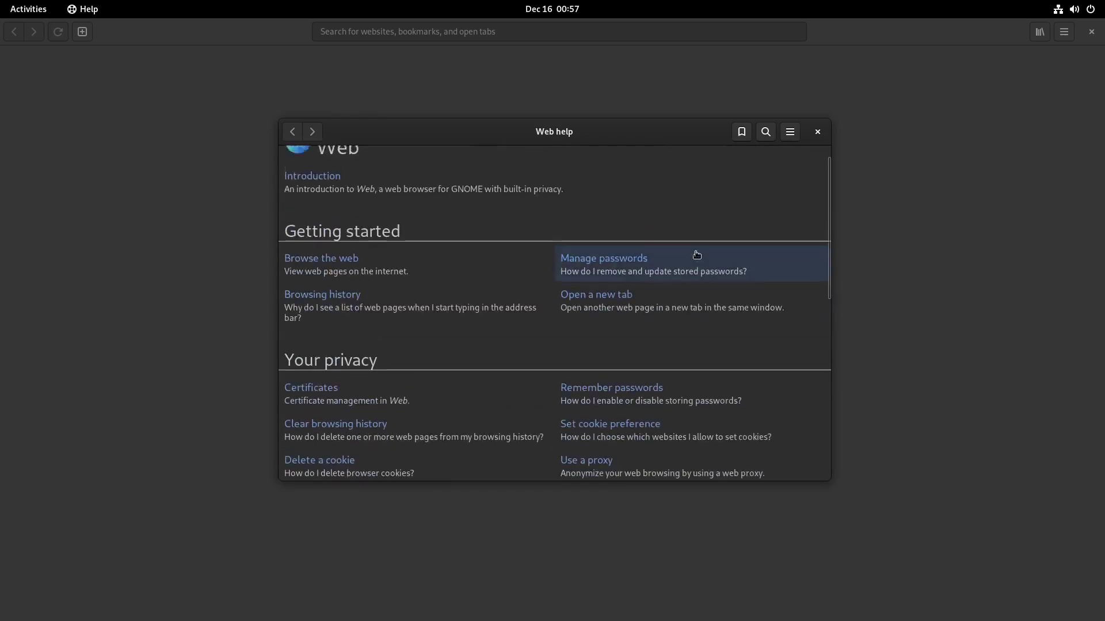
{"action": "scroll", "coordinate": [696, 255], "scroll_direction": "up", "scroll_amount": 1}
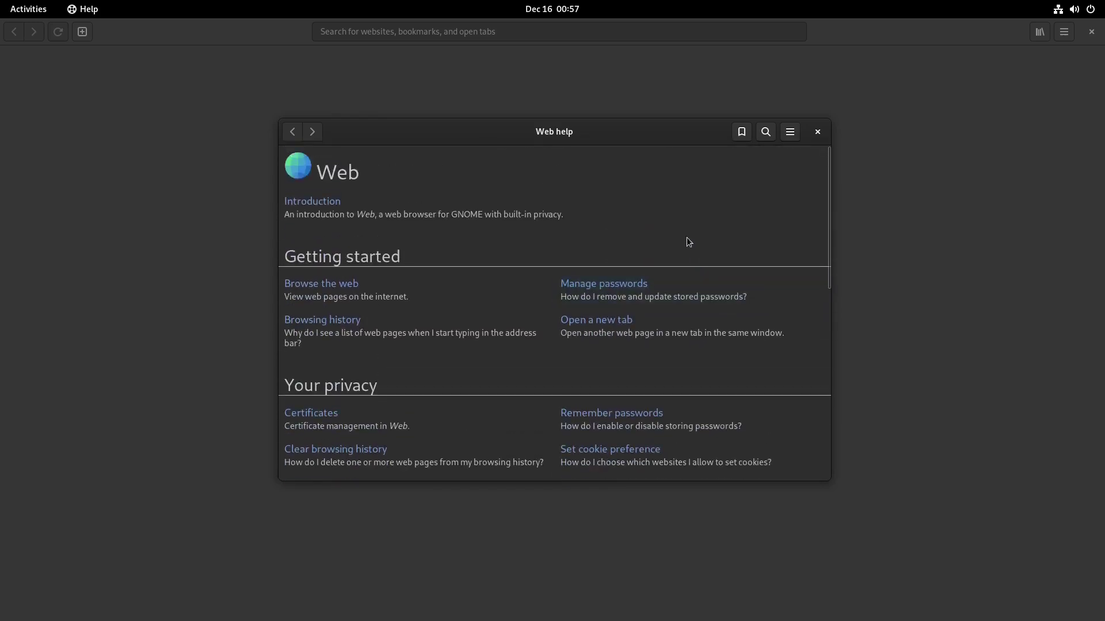
Step: Close the help window and show About Web: version 43.0, WebKitGTK 2.38.6
{"action": "left_click", "coordinate": [817, 133]}
{"action": "left_click", "coordinate": [1064, 32]}
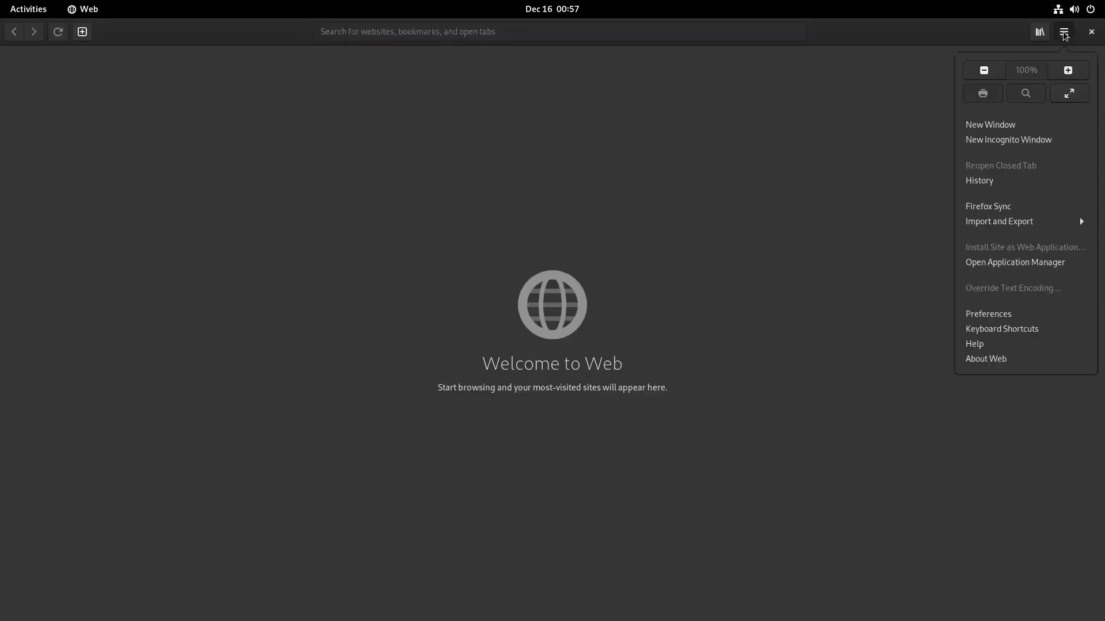
{"action": "left_click", "coordinate": [984, 359]}
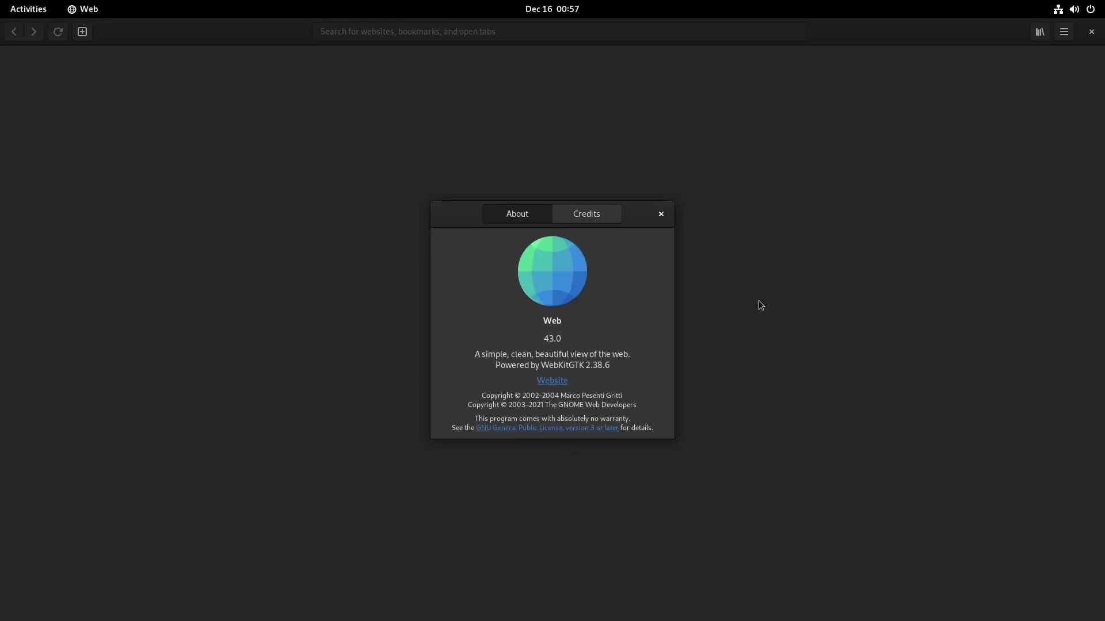
Step: Search 'vanilla os' to load vanillaos.org and reject all optional cookies
{"action": "left_click", "coordinate": [662, 215]}
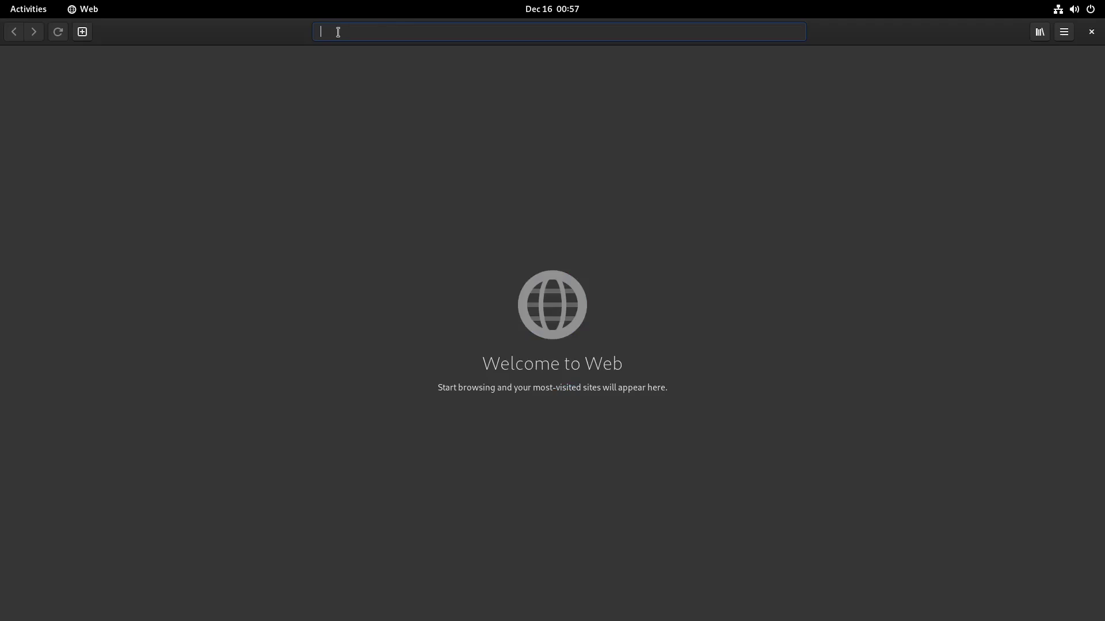
{"action": "type", "text": "vanil"}
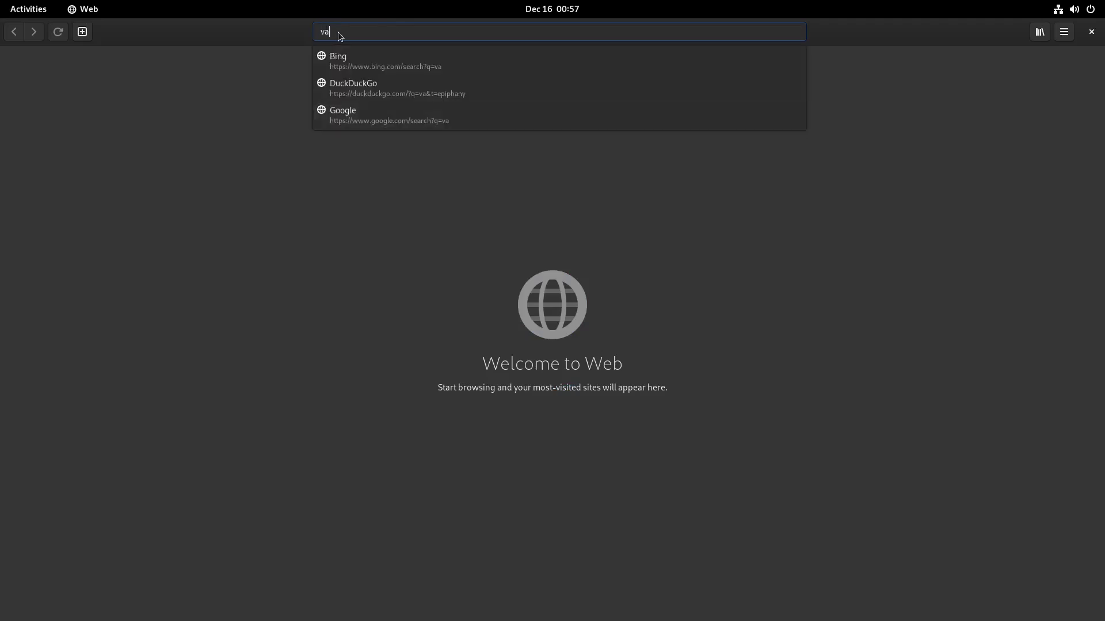
{"action": "type", "text": "la os"}
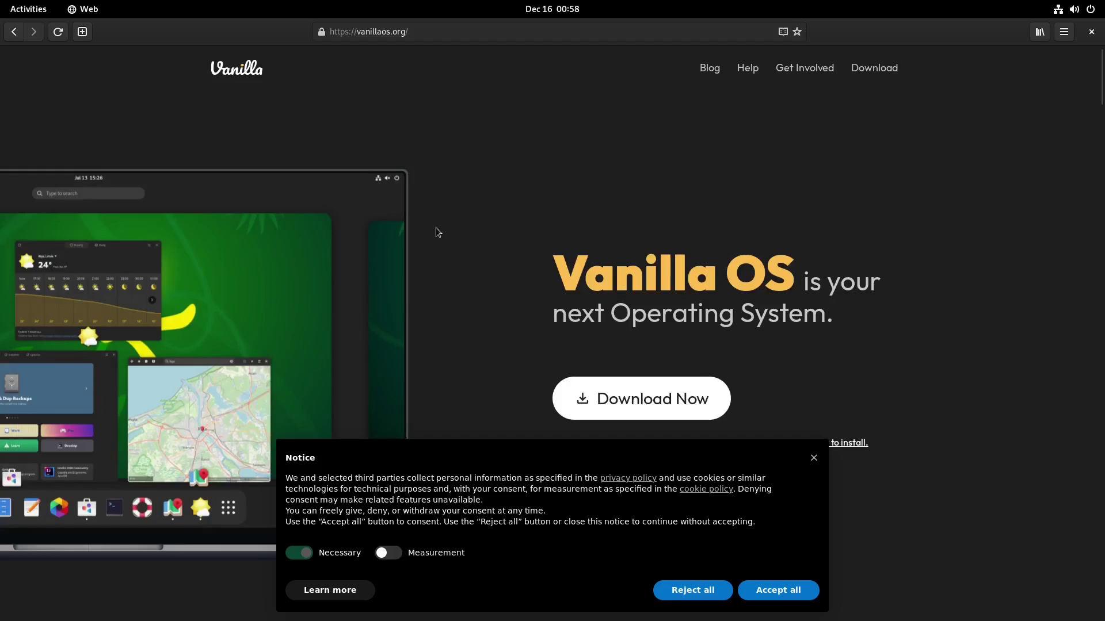
{"action": "scroll", "coordinate": [643, 331], "scroll_direction": "down", "scroll_amount": 1}
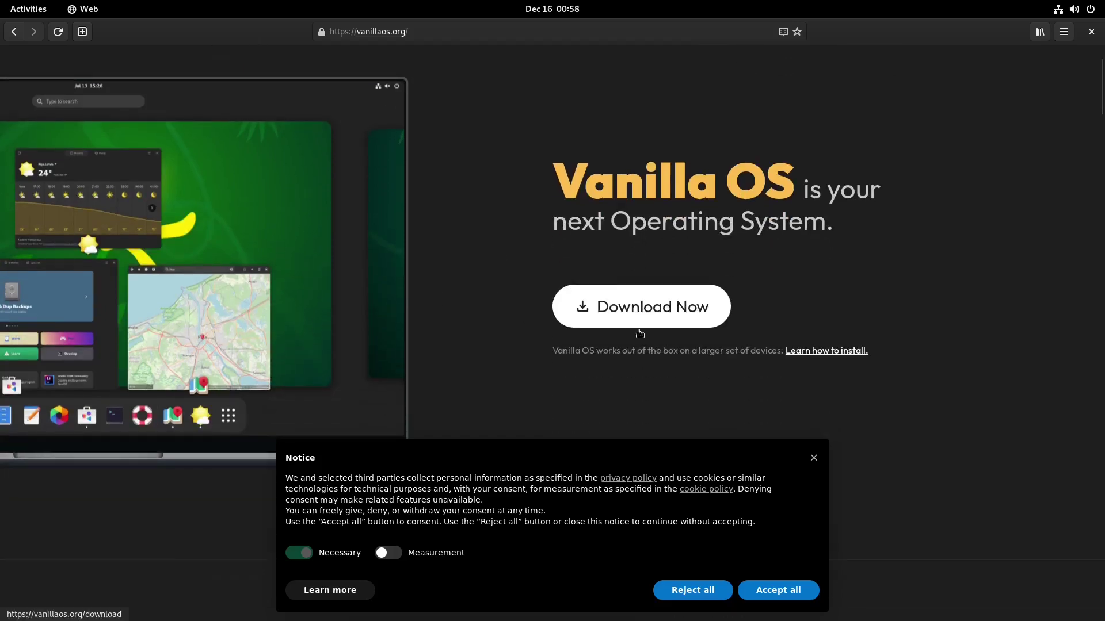
{"action": "scroll", "coordinate": [633, 336], "scroll_direction": "down", "scroll_amount": 1}
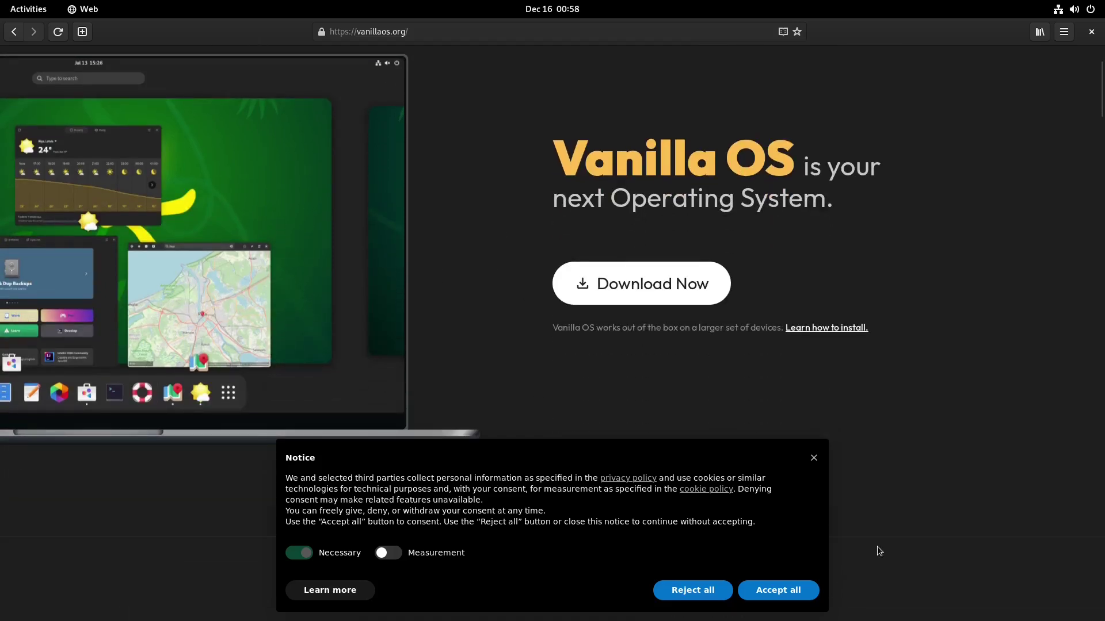
{"action": "left_click", "coordinate": [701, 595]}
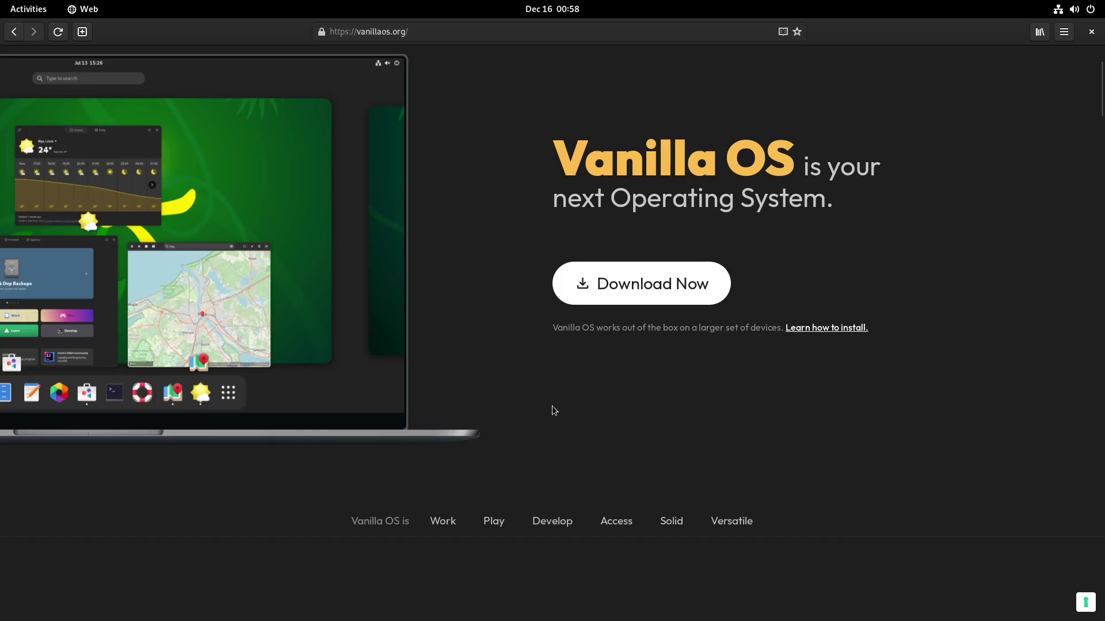
Step: Scroll down the Vanilla OS homepage through its Work, Play and Develop sections
{"action": "scroll", "coordinate": [555, 412], "scroll_direction": "up", "scroll_amount": 5}
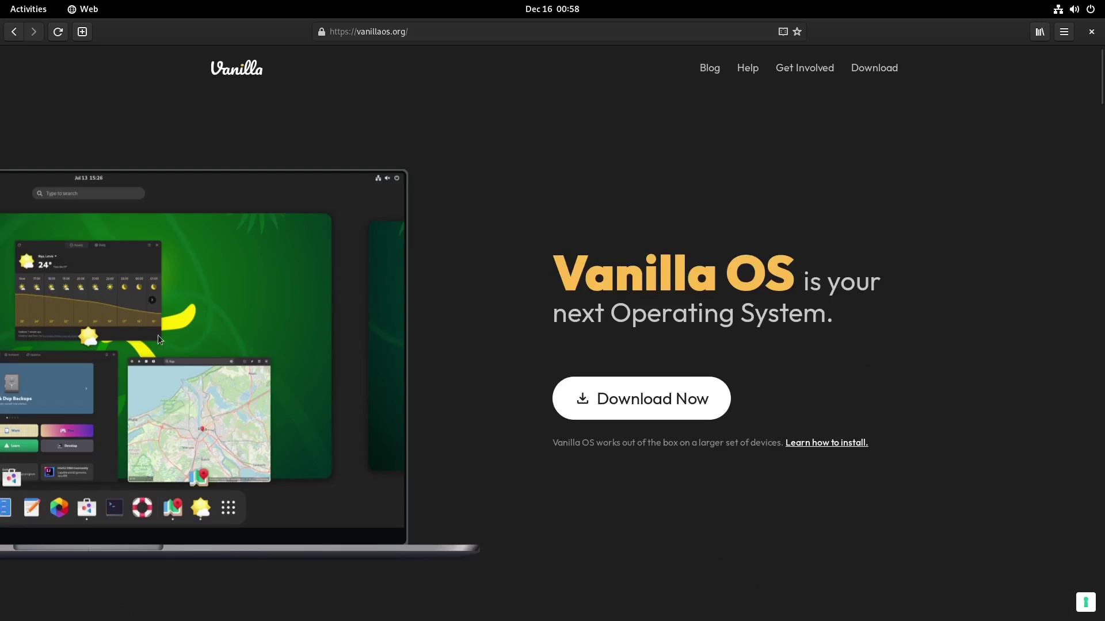
{"action": "scroll", "coordinate": [508, 343], "scroll_direction": "down", "scroll_amount": 5}
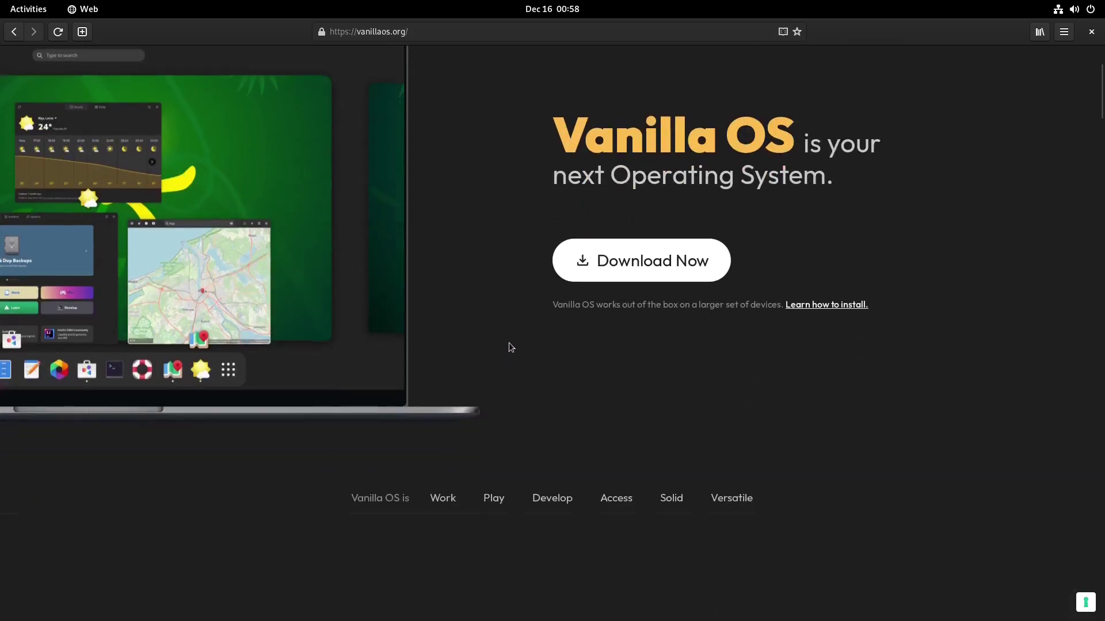
{"action": "scroll", "coordinate": [509, 353], "scroll_direction": "down", "scroll_amount": 5}
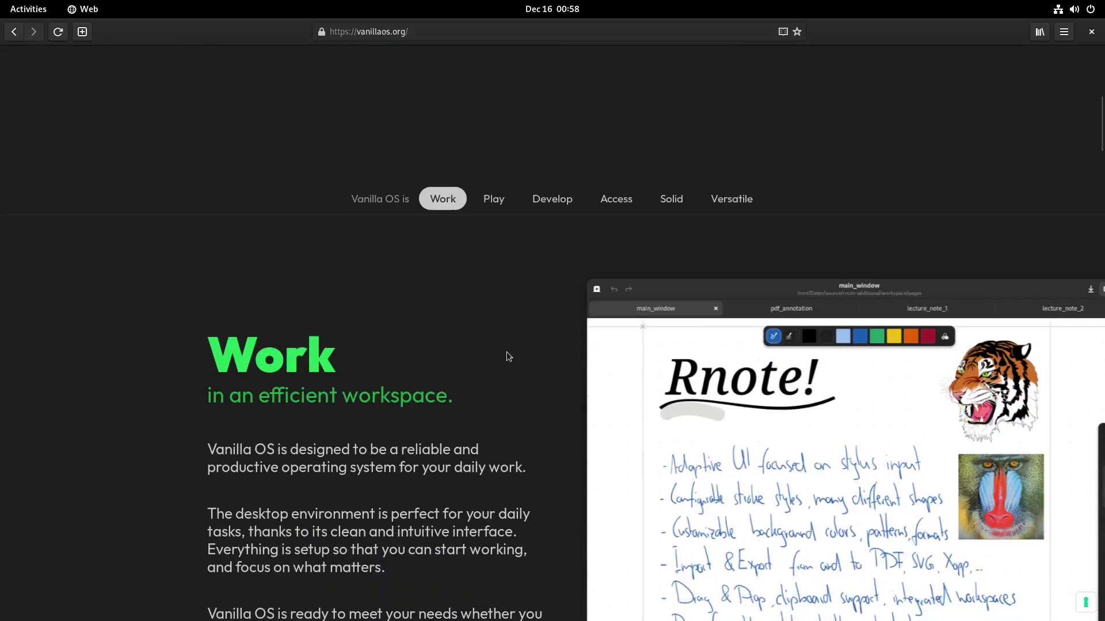
{"action": "scroll", "coordinate": [509, 351], "scroll_direction": "down", "scroll_amount": 2}
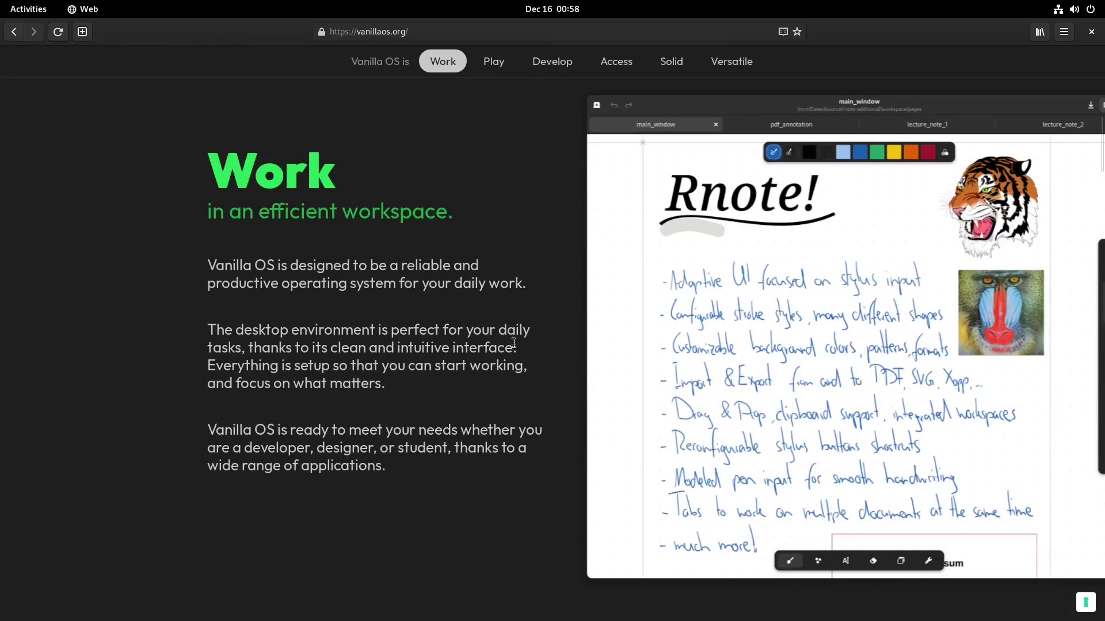
{"action": "scroll", "coordinate": [513, 338], "scroll_direction": "down", "scroll_amount": 3}
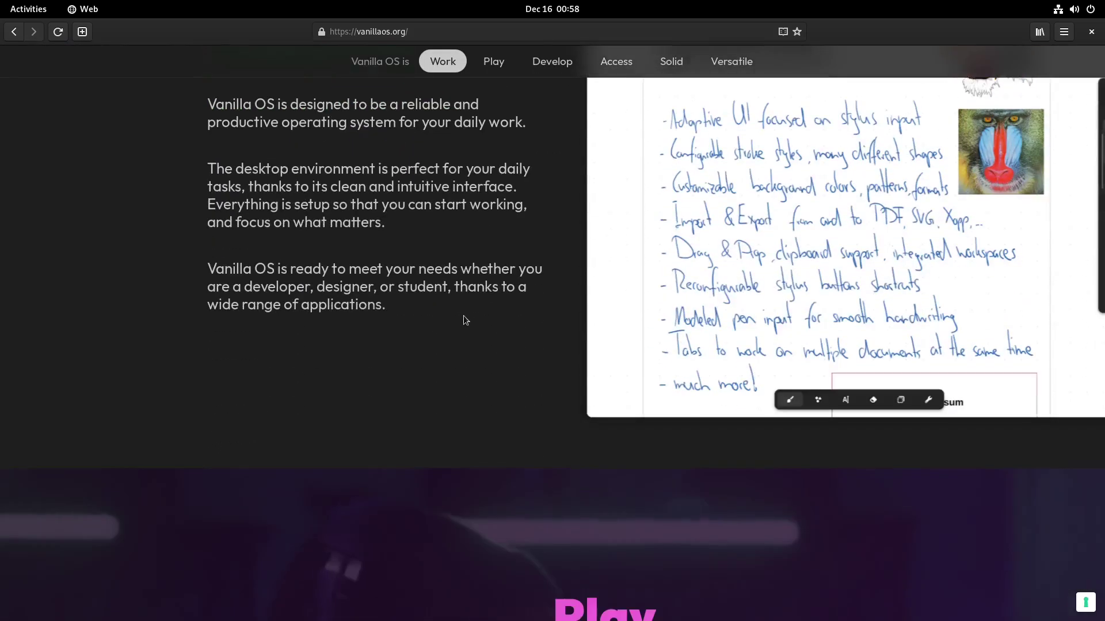
{"action": "scroll", "coordinate": [542, 370], "scroll_direction": "down", "scroll_amount": 2}
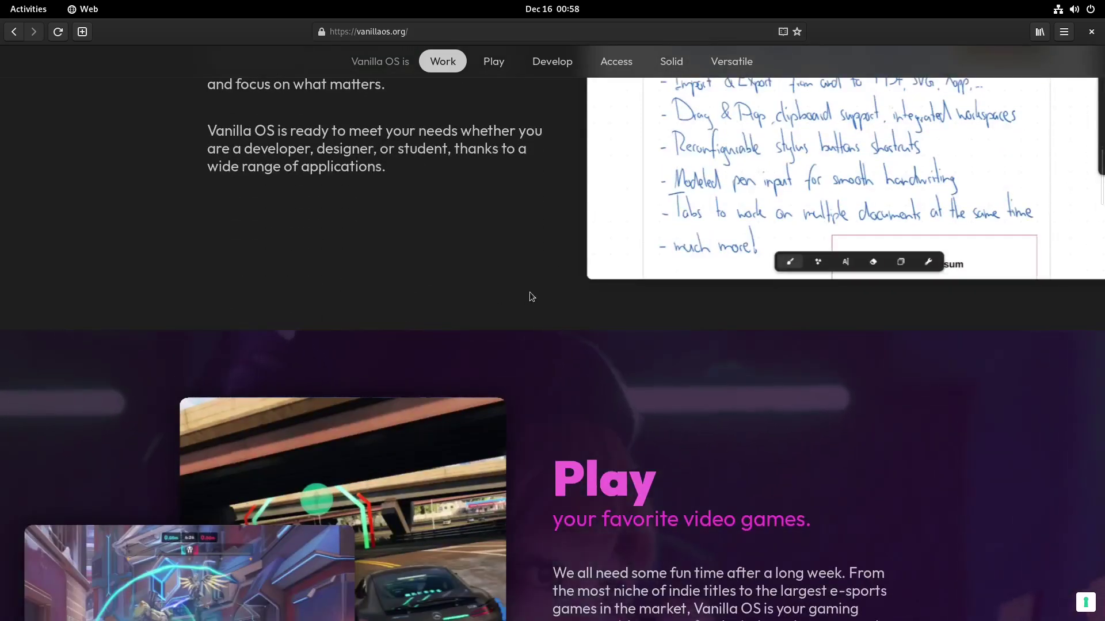
{"action": "scroll", "coordinate": [537, 318], "scroll_direction": "down", "scroll_amount": 4}
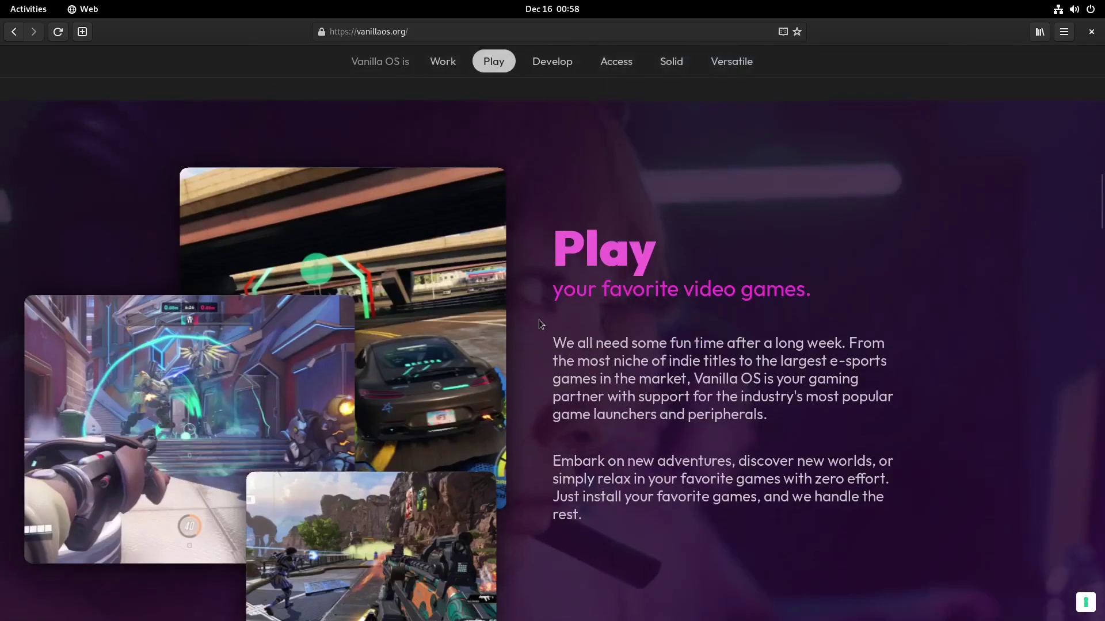
{"action": "scroll", "coordinate": [537, 322], "scroll_direction": "down", "scroll_amount": 1}
{"action": "scroll", "coordinate": [537, 321], "scroll_direction": "down", "scroll_amount": 3}
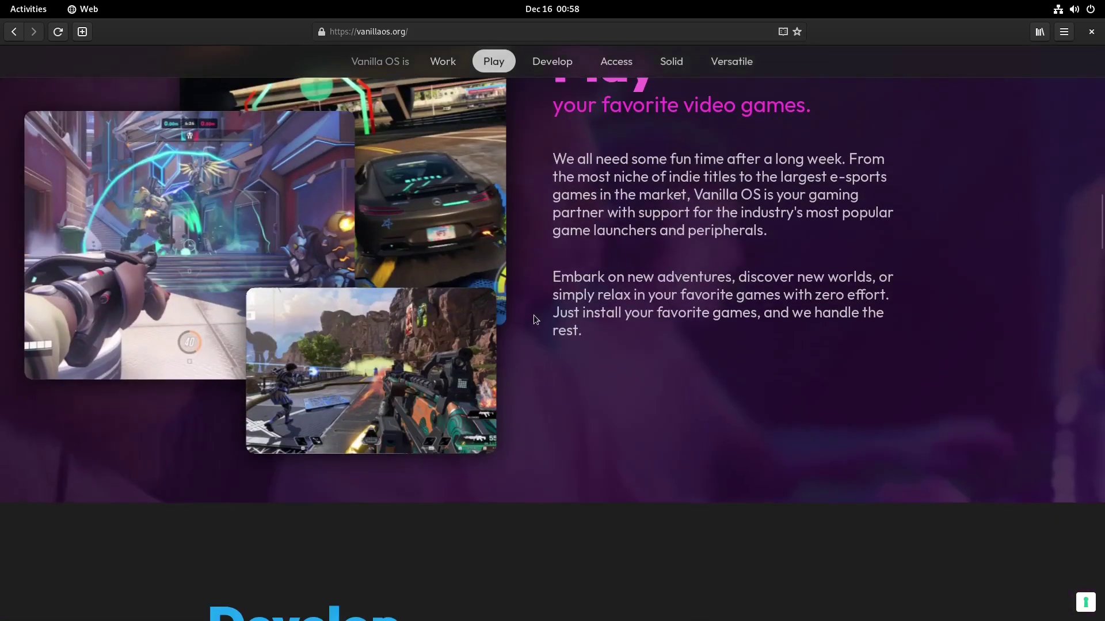
{"action": "scroll", "coordinate": [533, 318], "scroll_direction": "down", "scroll_amount": 3}
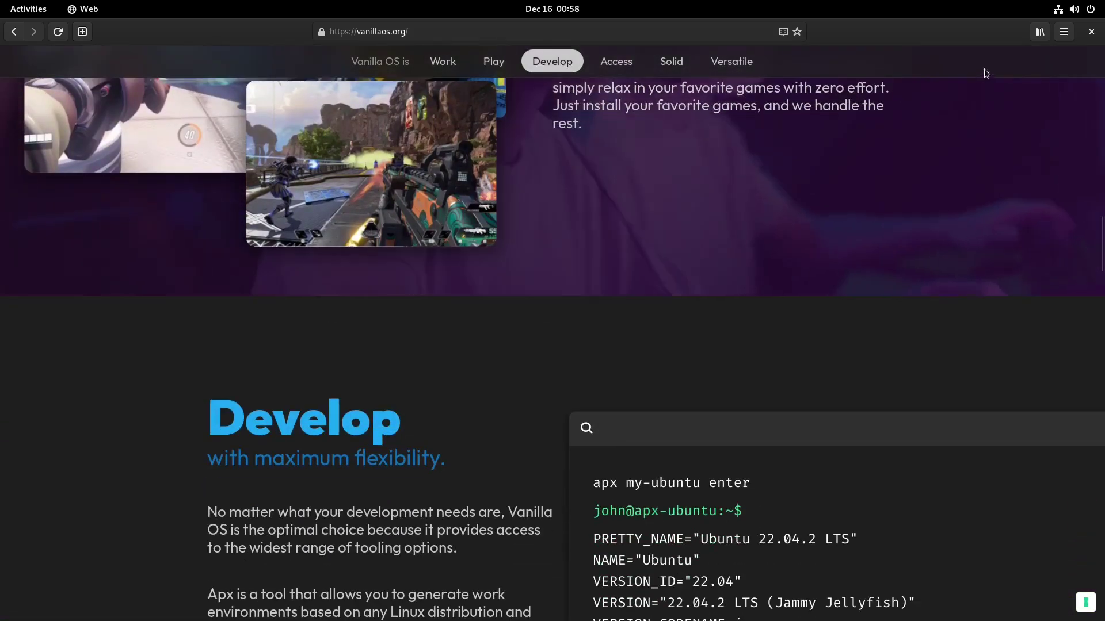
{"action": "left_click", "coordinate": [1092, 34]}
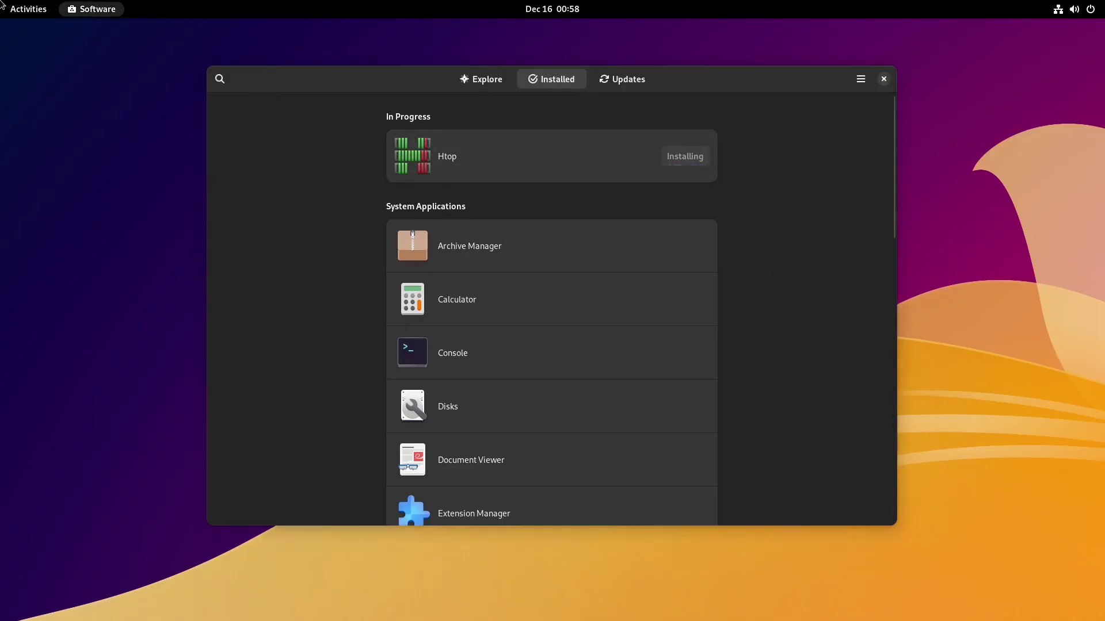
{"action": "mouse_move", "coordinate": [16, 12]}
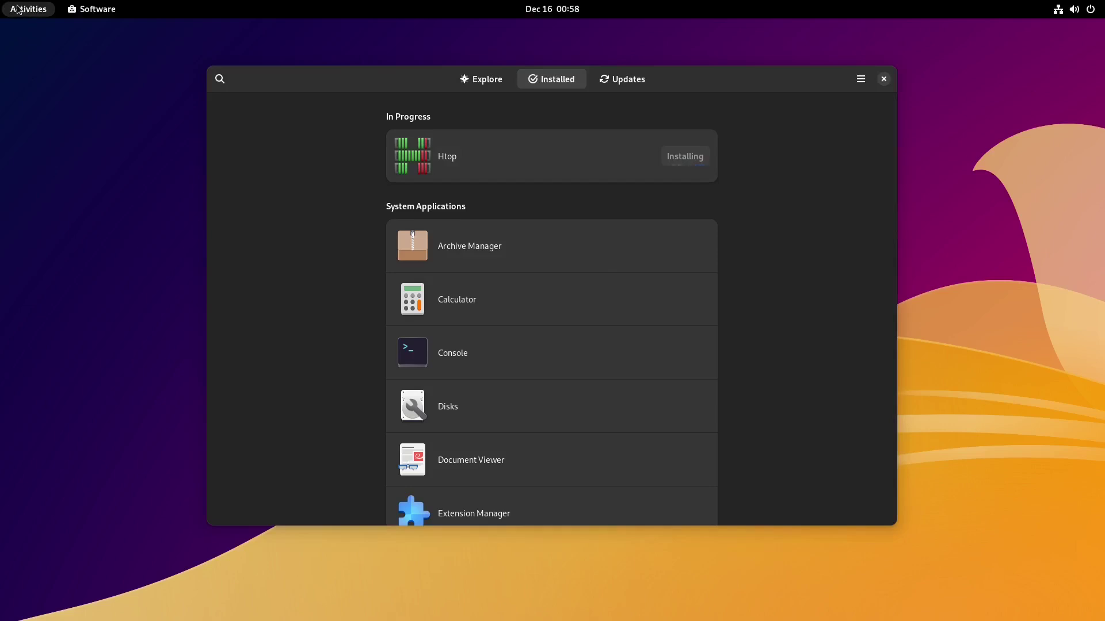
{"action": "left_click", "coordinate": [18, 9]}
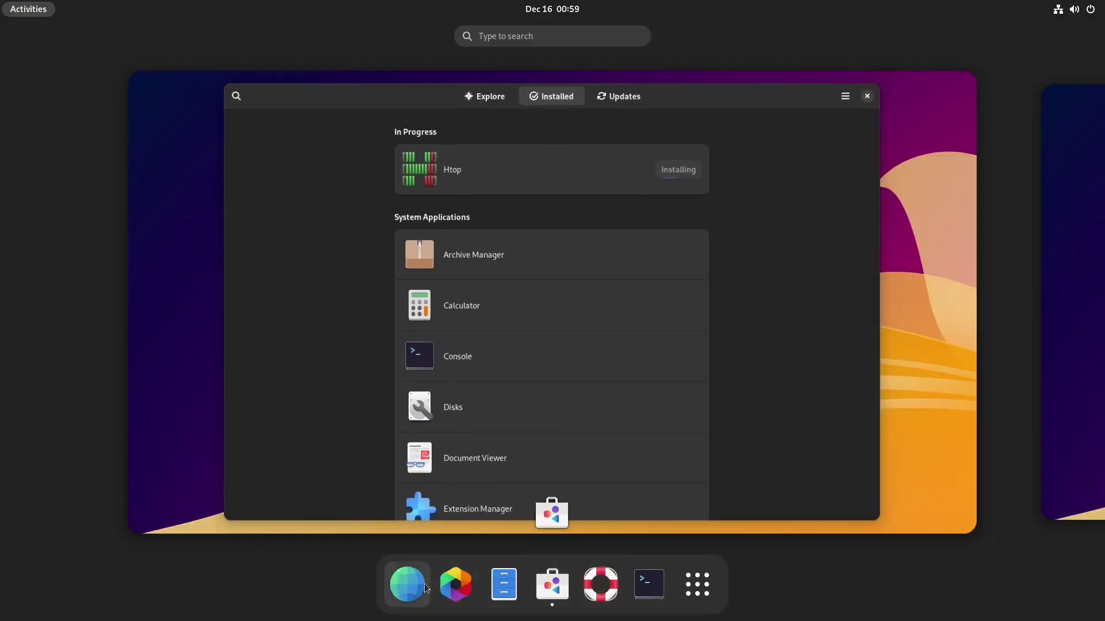
{"action": "left_click", "coordinate": [707, 579]}
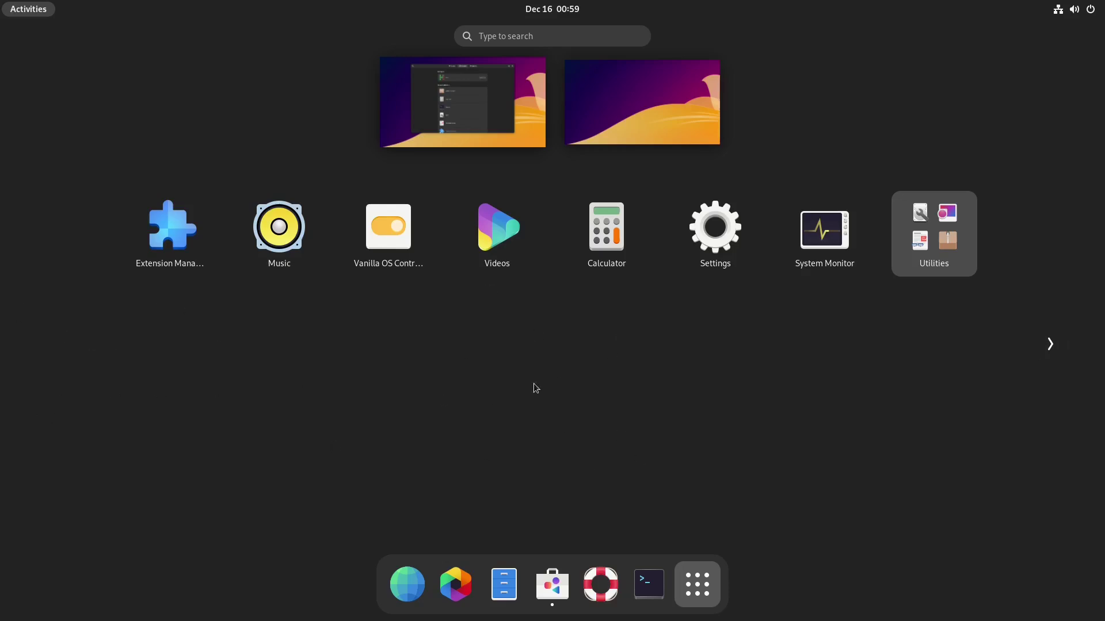
{"action": "left_click", "coordinate": [698, 593]}
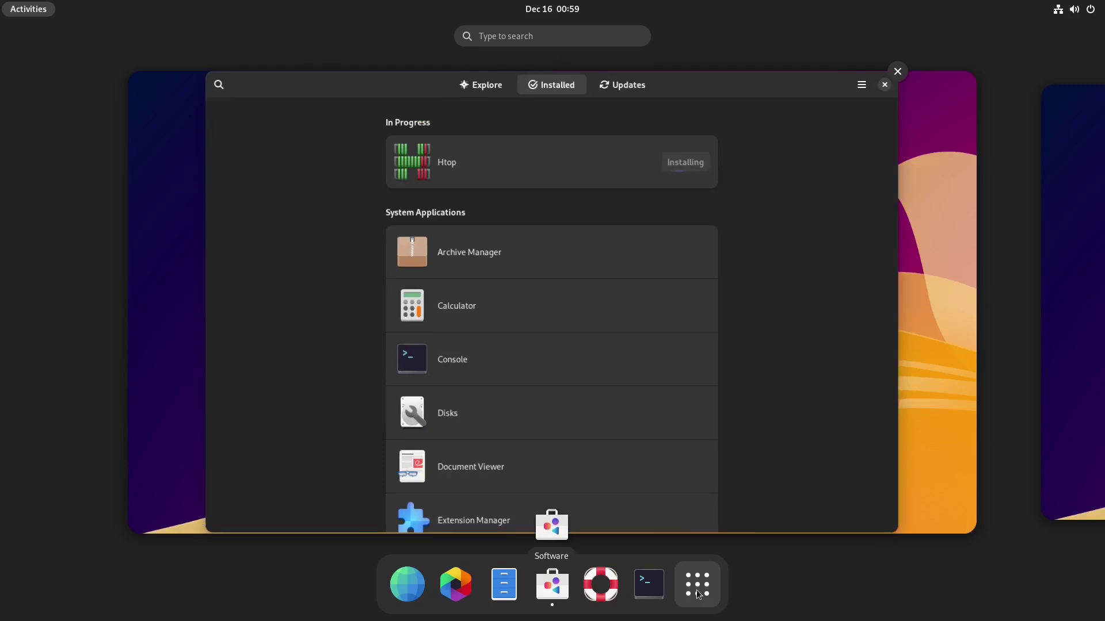
{"action": "left_click", "coordinate": [899, 245]}
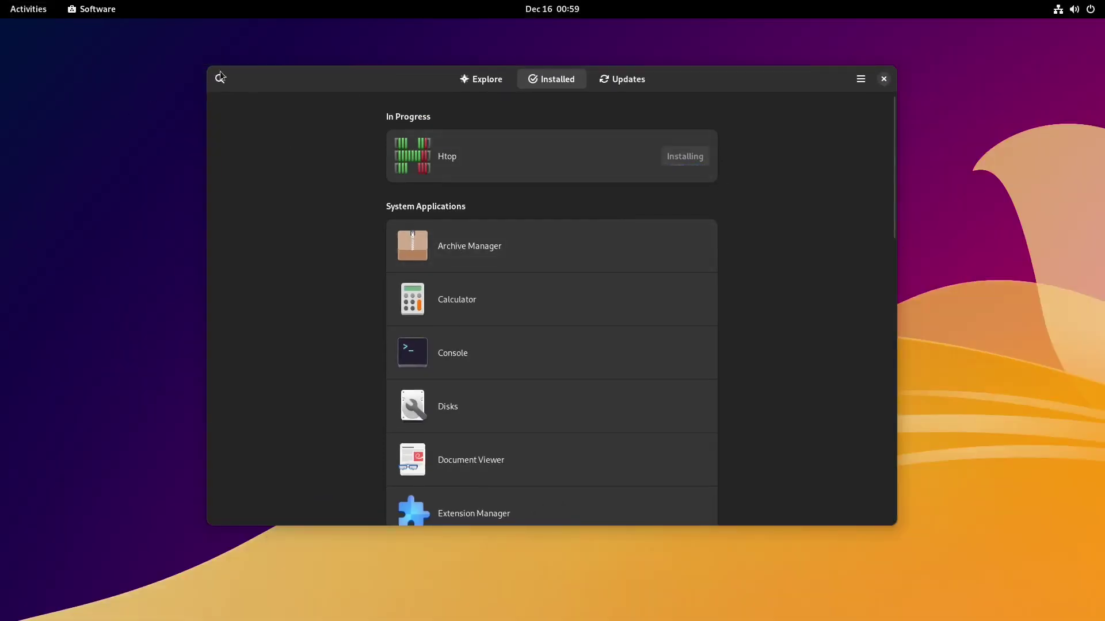
Step: Close Software, then in Settings glance at the extra options and open the Appearance page
{"action": "left_click", "coordinate": [884, 79]}
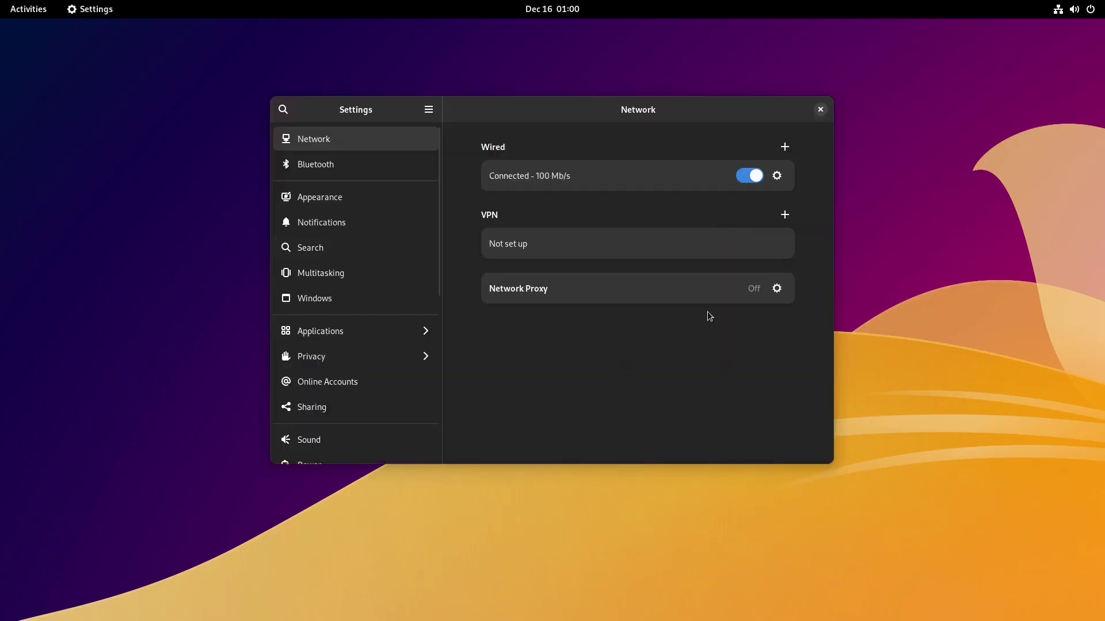
{"action": "left_click", "coordinate": [429, 110]}
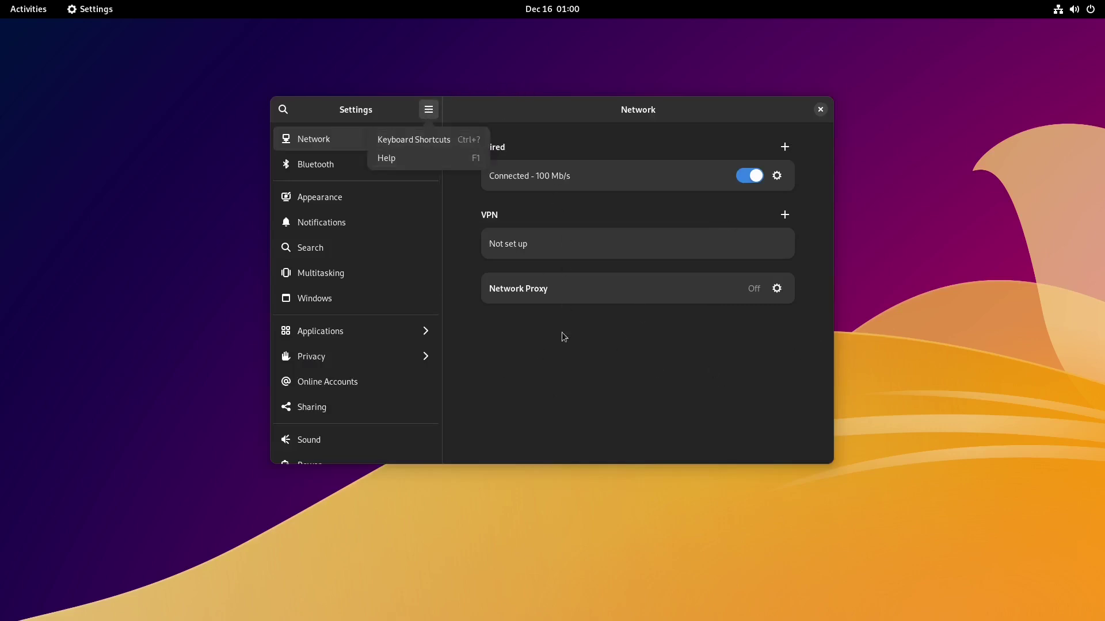
{"action": "left_click", "coordinate": [558, 360]}
{"action": "left_click", "coordinate": [298, 196]}
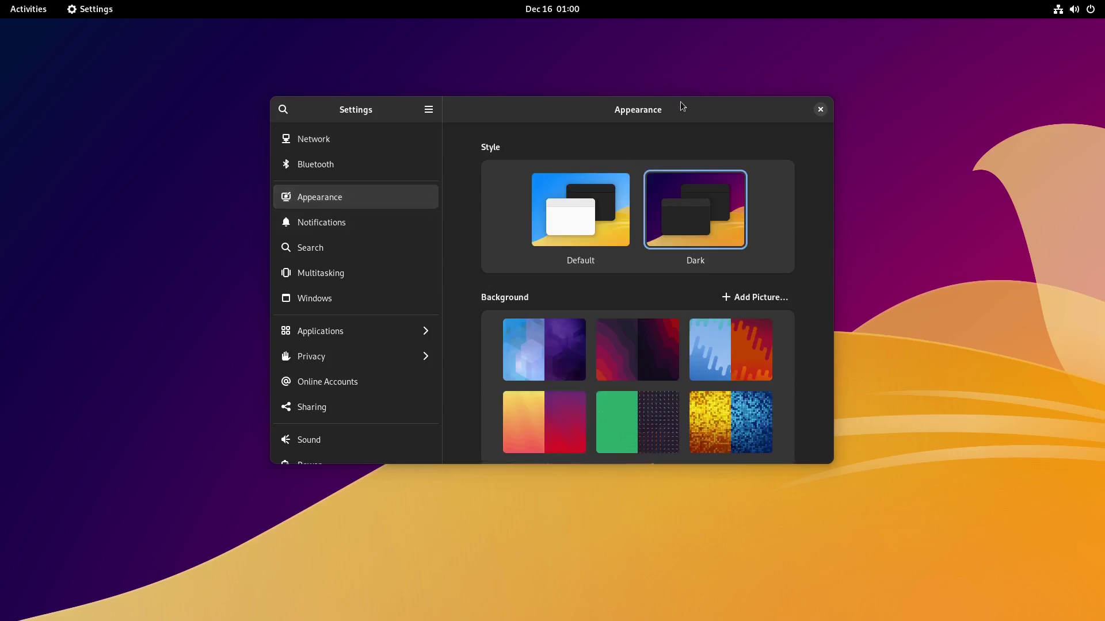
Step: Toggle between light and dark styles while trying the geometric and blue-yellow wave wallpapers
{"action": "left_click_drag", "start_coordinate": [681, 107], "coordinate": [930, 40]}
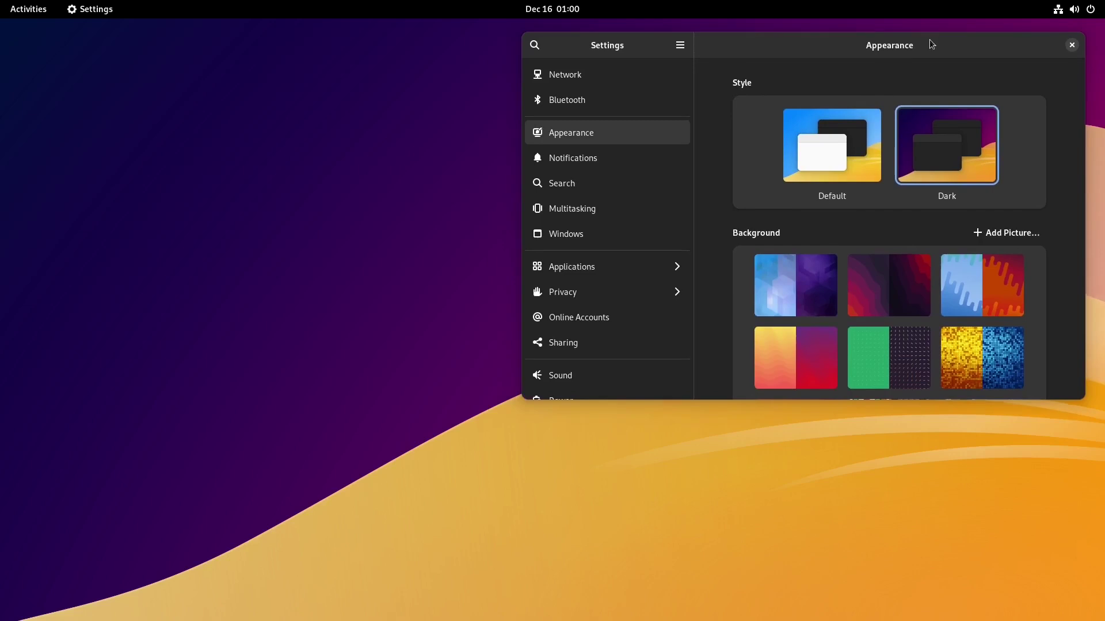
{"action": "left_click", "coordinate": [807, 148]}
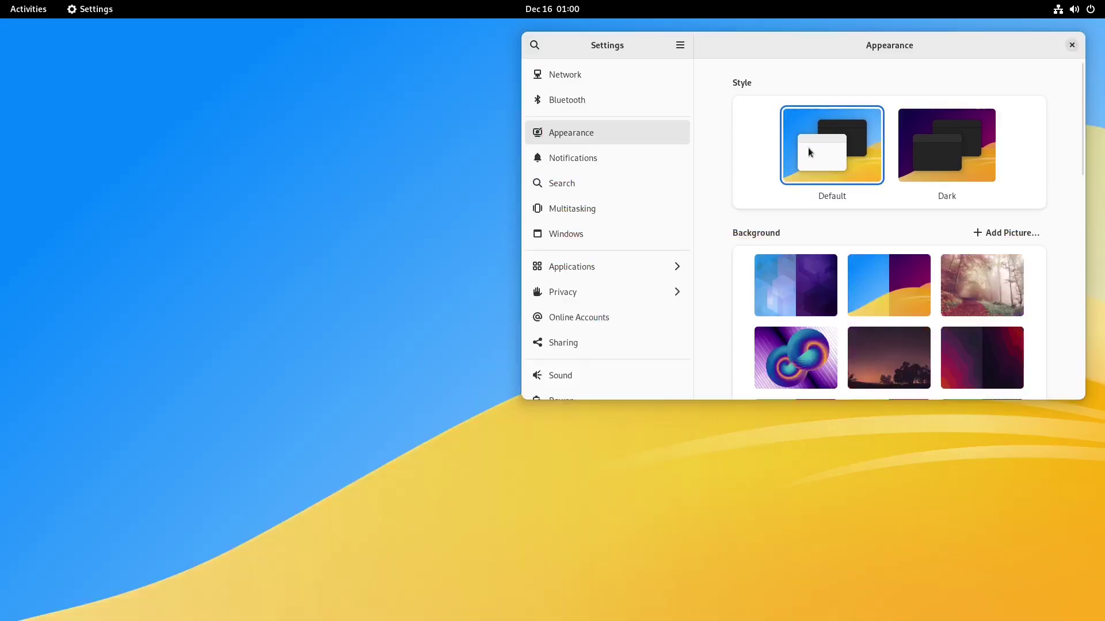
{"action": "left_click", "coordinate": [953, 153]}
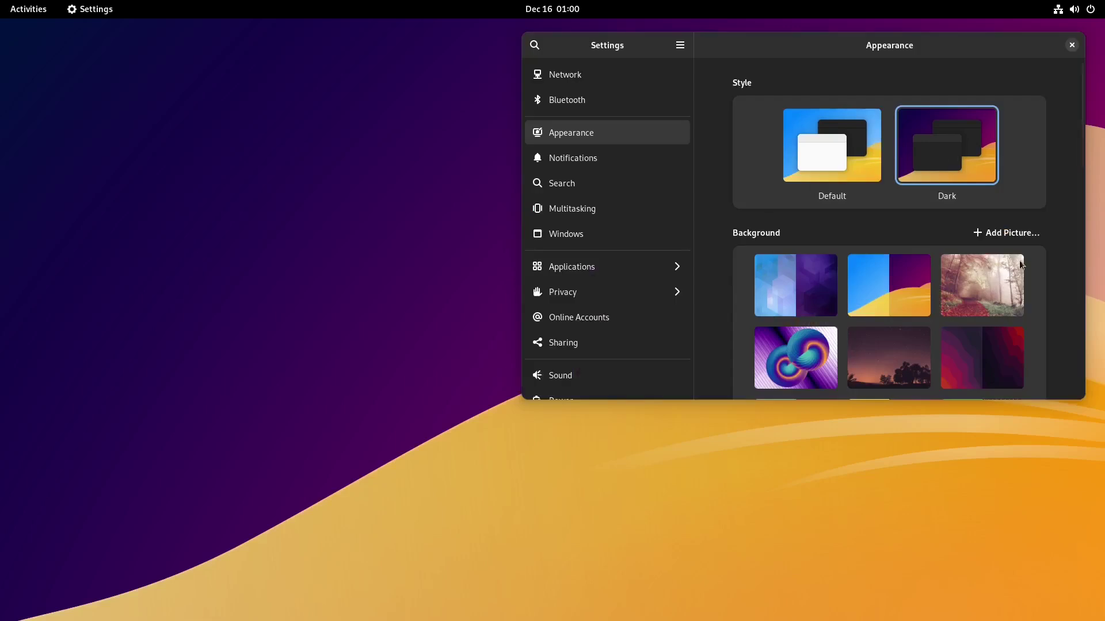
{"action": "left_click", "coordinate": [787, 291]}
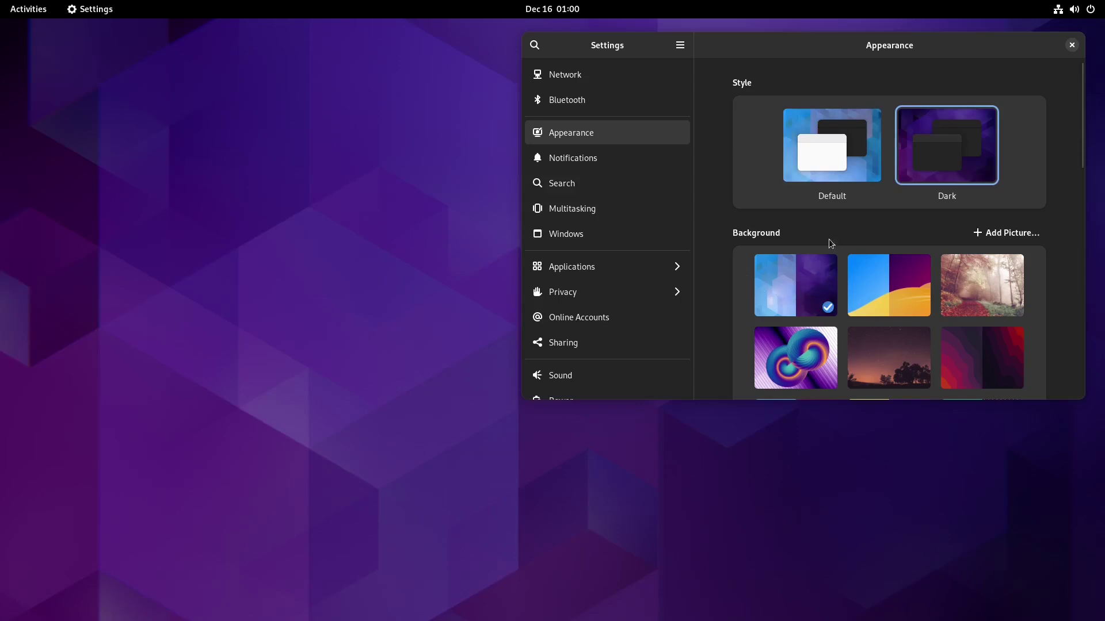
{"action": "left_click", "coordinate": [840, 126]}
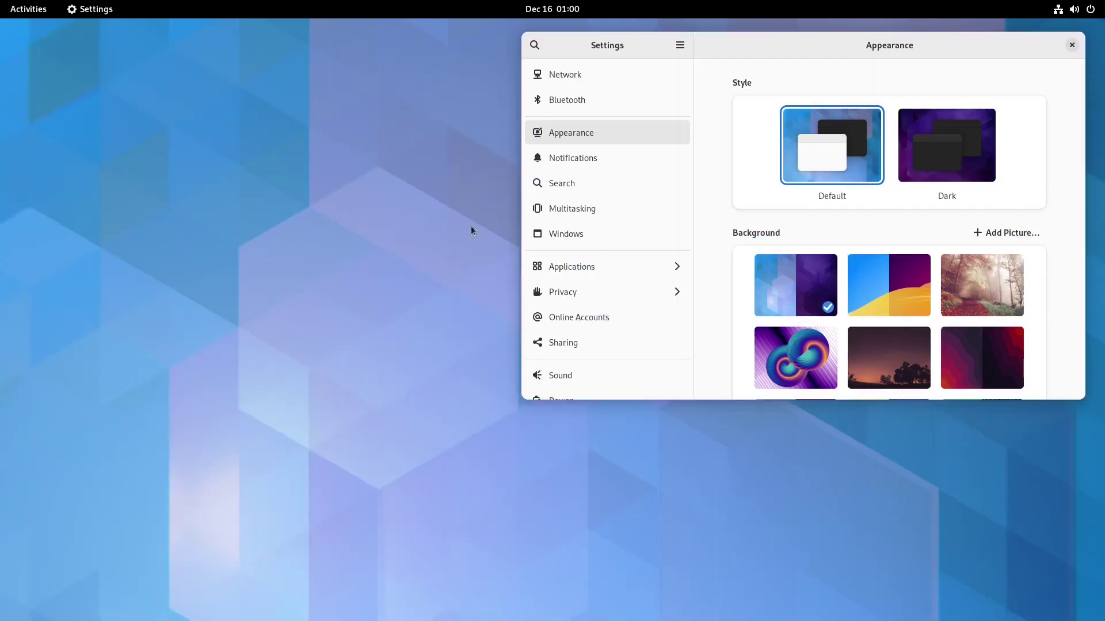
{"action": "left_click", "coordinate": [940, 132]}
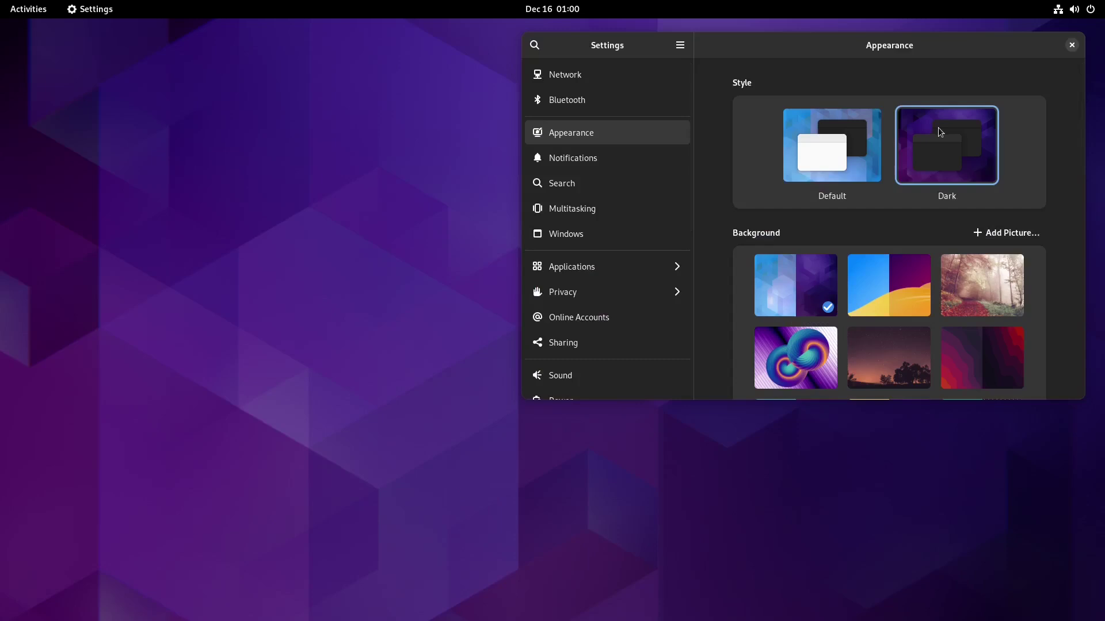
{"action": "left_click", "coordinate": [907, 299]}
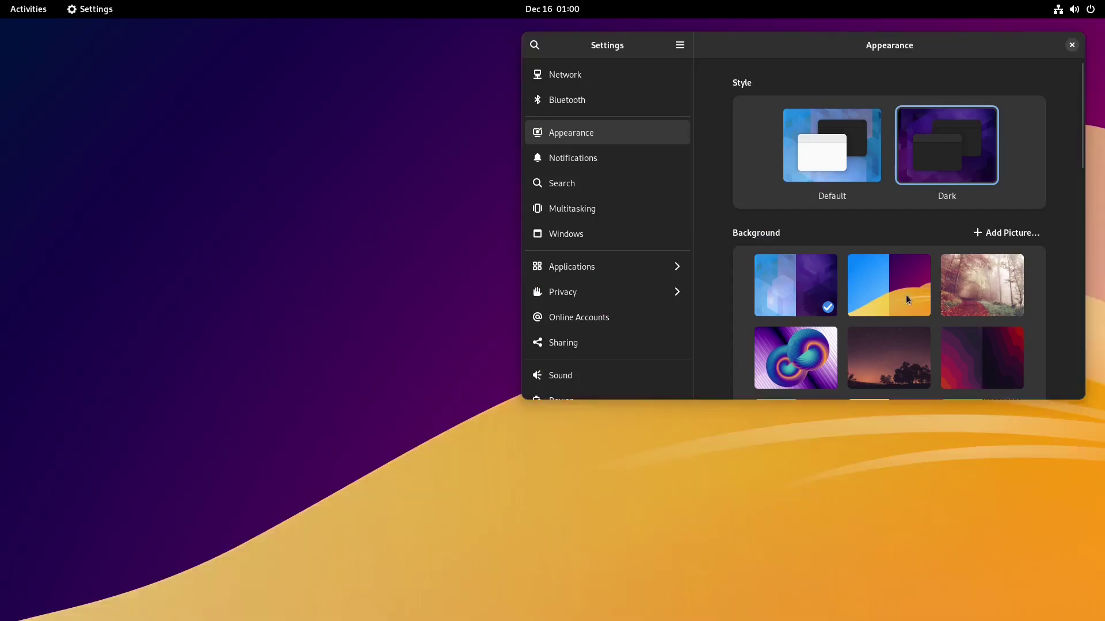
Step: Try the misty forest, colourful swirl, night-sky and red wavy wallpapers in dark style
{"action": "left_click", "coordinate": [816, 156]}
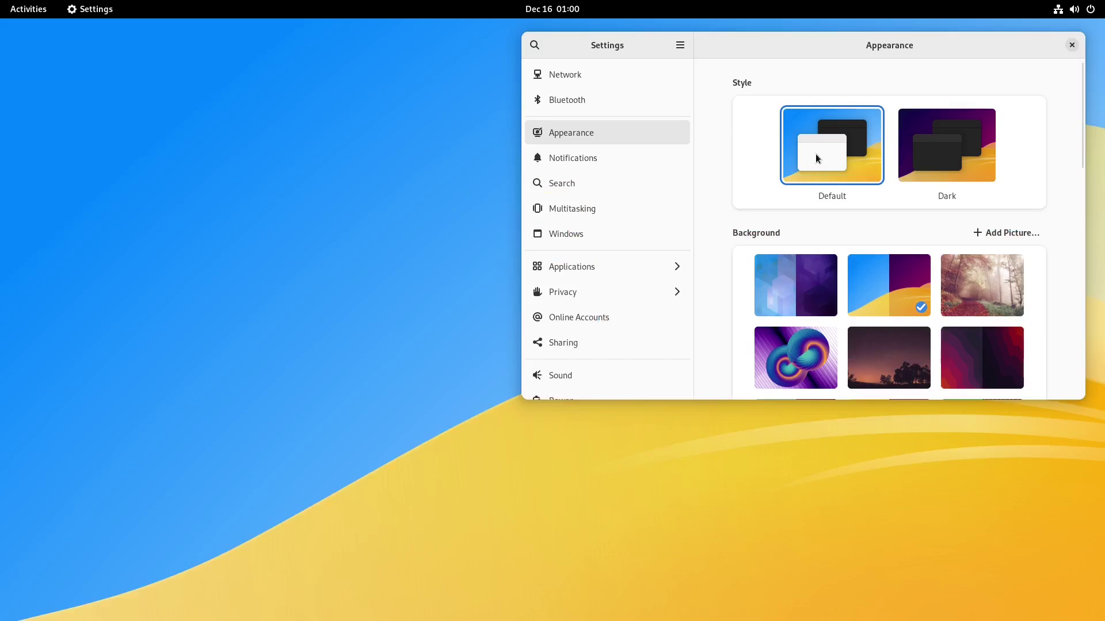
{"action": "left_click", "coordinate": [940, 143]}
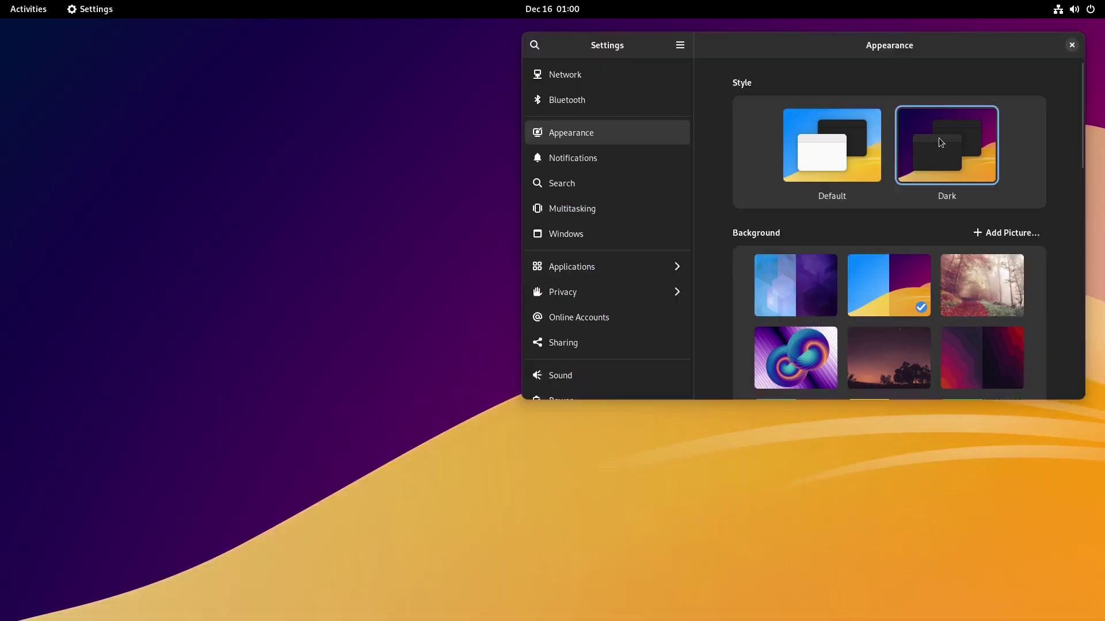
{"action": "left_click", "coordinate": [979, 287]}
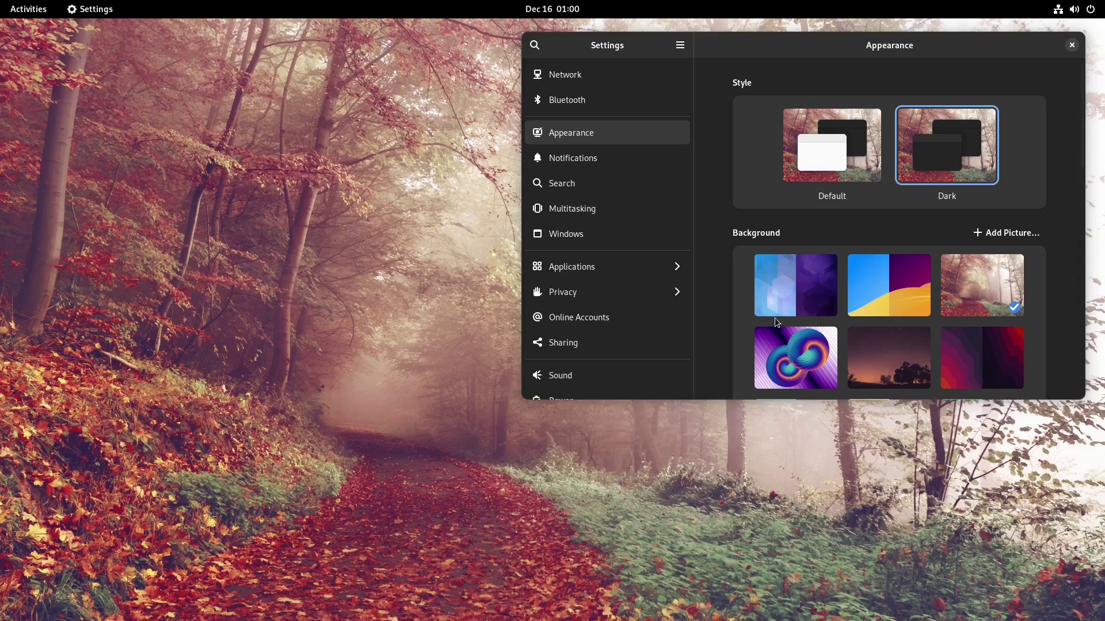
{"action": "left_click", "coordinate": [793, 377]}
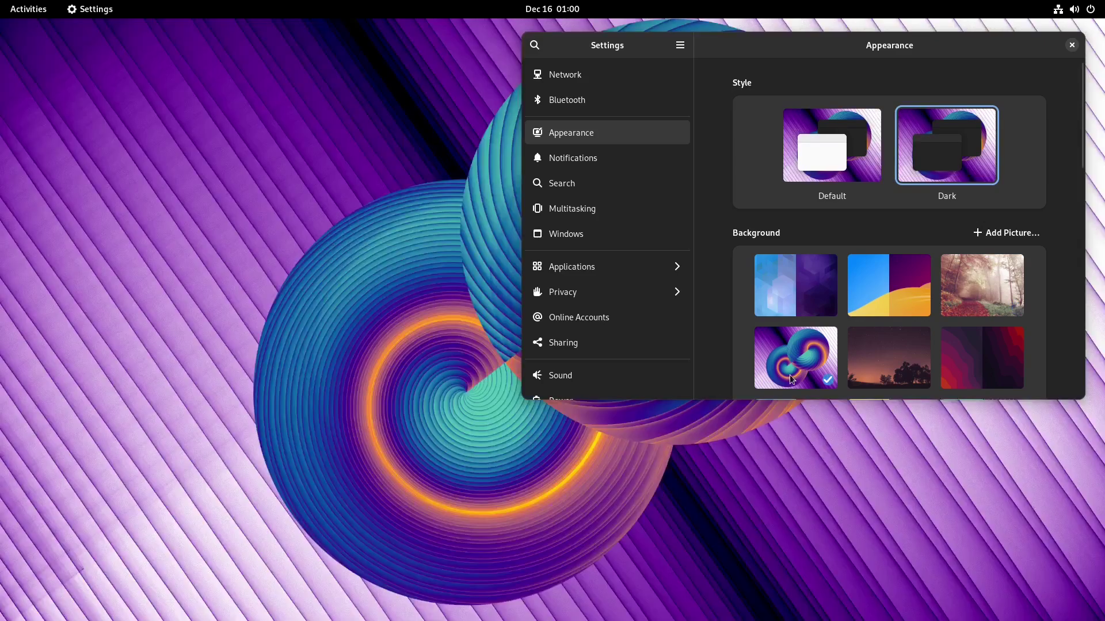
{"action": "left_click", "coordinate": [876, 351]}
{"action": "left_click", "coordinate": [982, 339]}
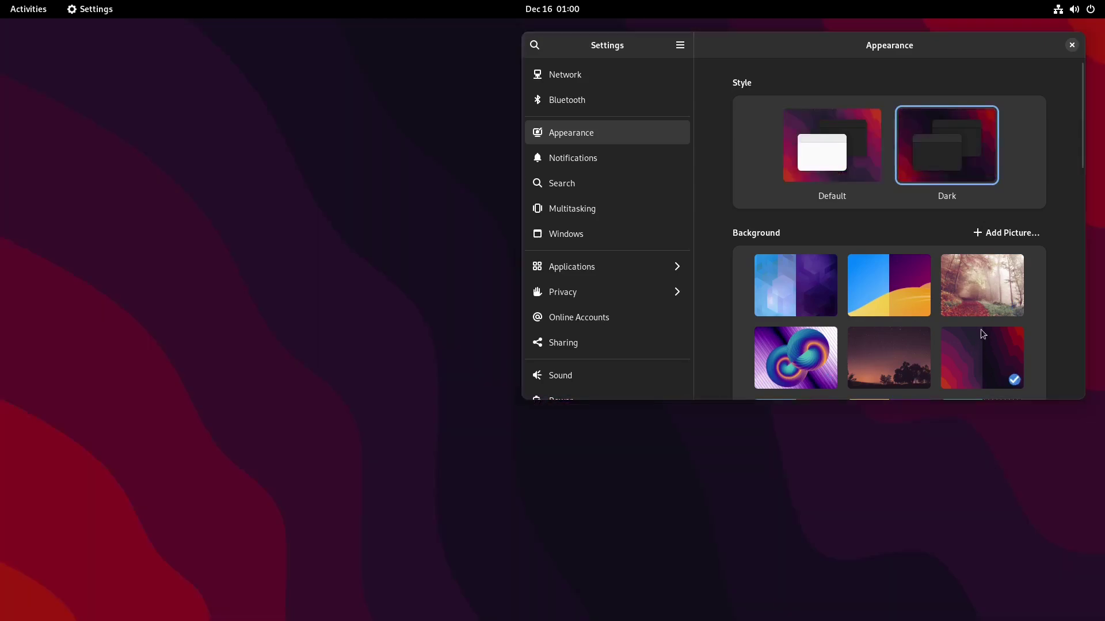
Step: Settle on the misty autumn forest photo as the wallpaper and close Settings
{"action": "scroll", "coordinate": [978, 337], "scroll_direction": "down", "scroll_amount": 10}
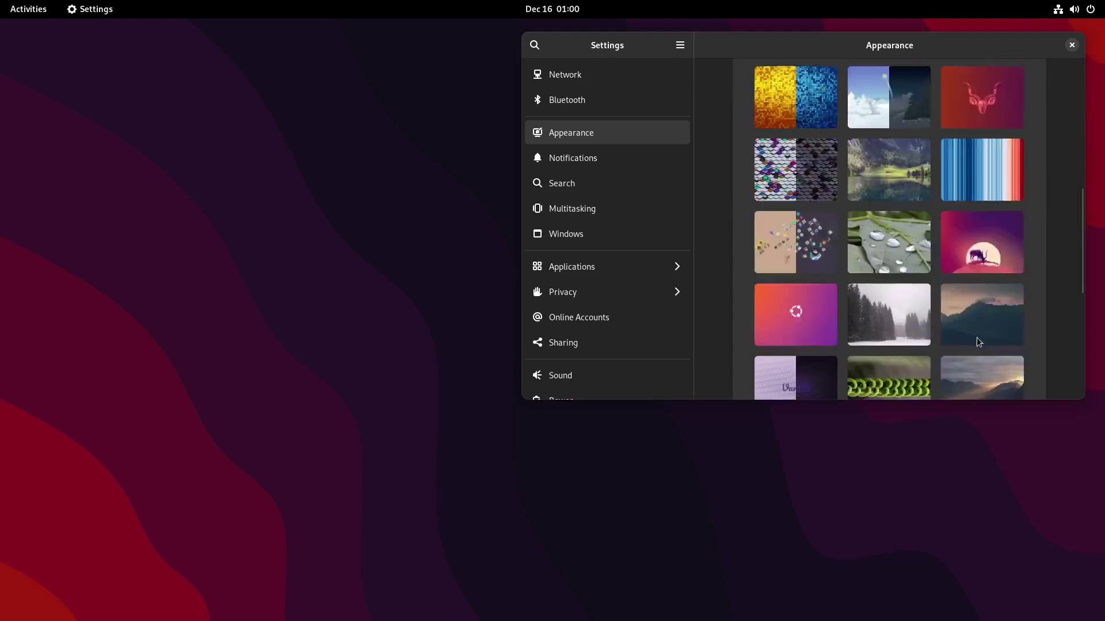
{"action": "scroll", "coordinate": [977, 334], "scroll_direction": "down", "scroll_amount": 5}
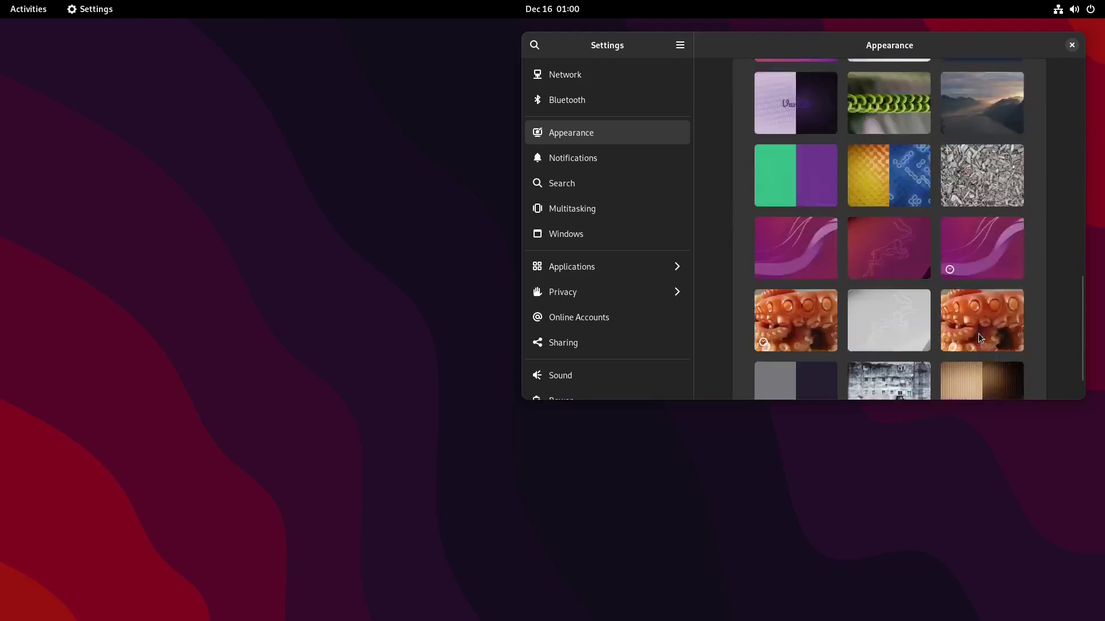
{"action": "scroll", "coordinate": [990, 334], "scroll_direction": "up", "scroll_amount": 5}
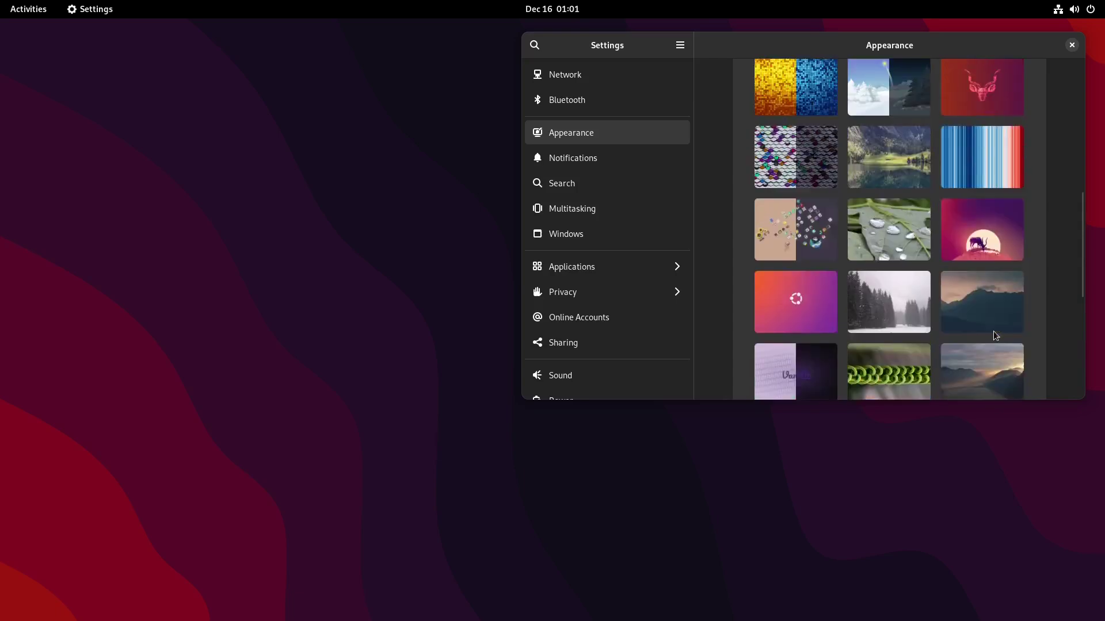
{"action": "scroll", "coordinate": [995, 335], "scroll_direction": "up", "scroll_amount": 5}
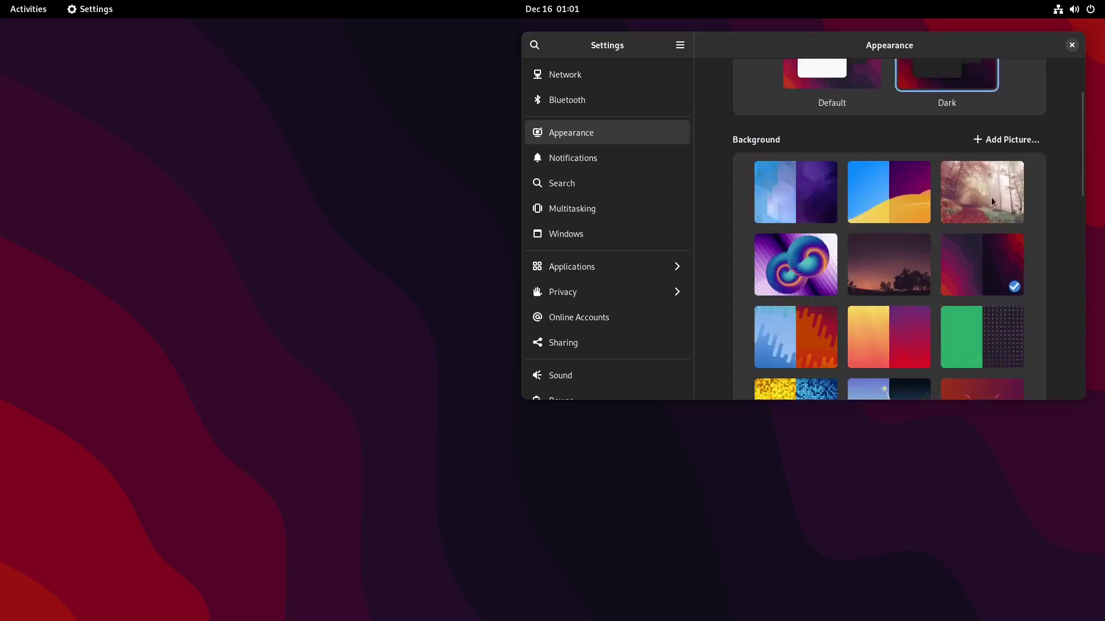
{"action": "left_click", "coordinate": [992, 201]}
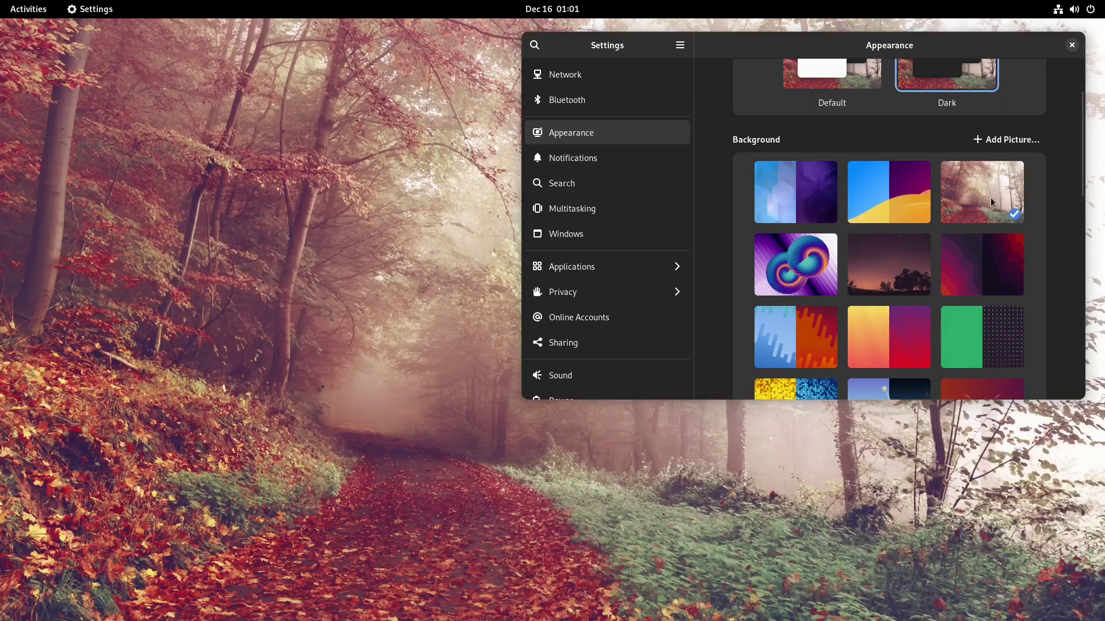
{"action": "left_click", "coordinate": [1071, 46]}
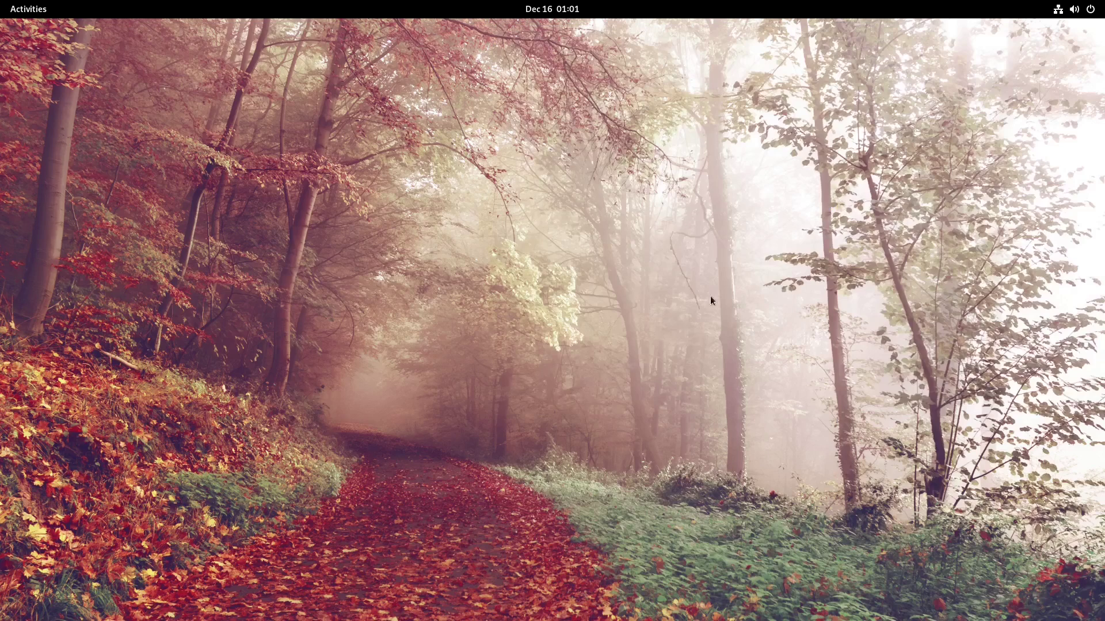